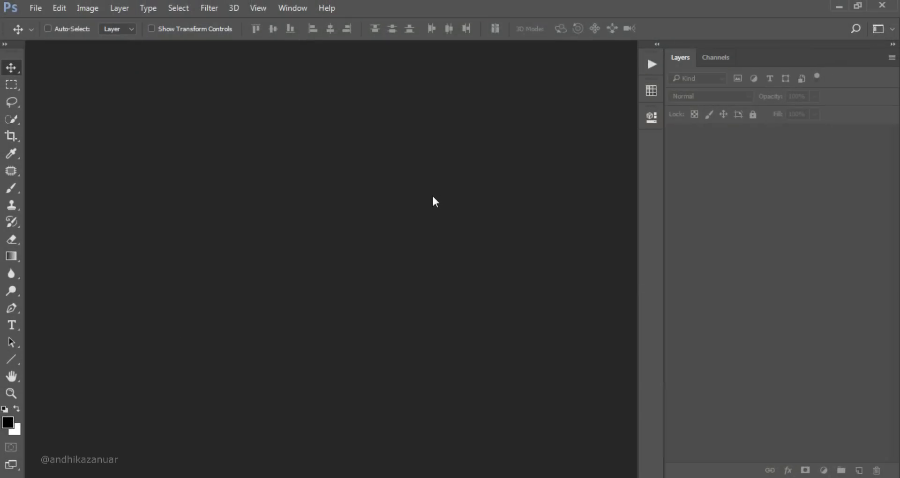
# Set up a new document at 3000 × 2000 pixels and 200 ppi.
pyautogui.click(35, 8)
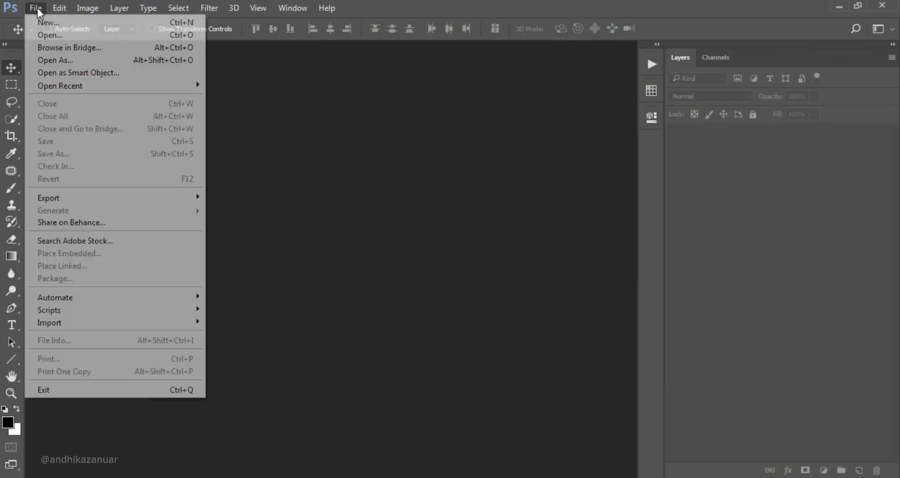
pyautogui.click(55, 21)
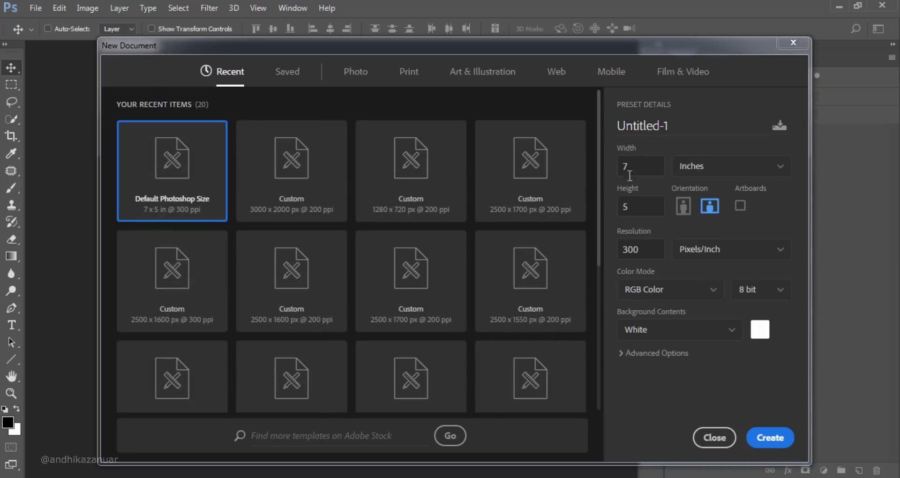
pyautogui.click(698, 171)
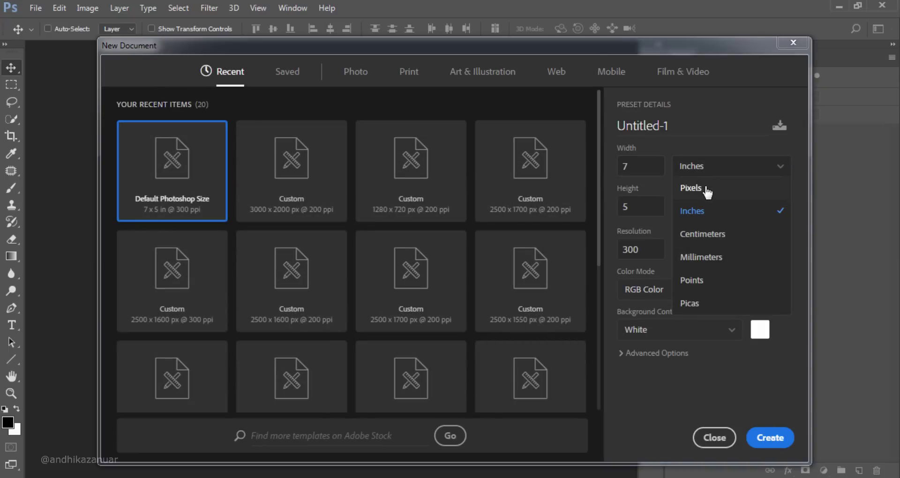
pyautogui.click(698, 188)
pyautogui.doubleClick(635, 167)
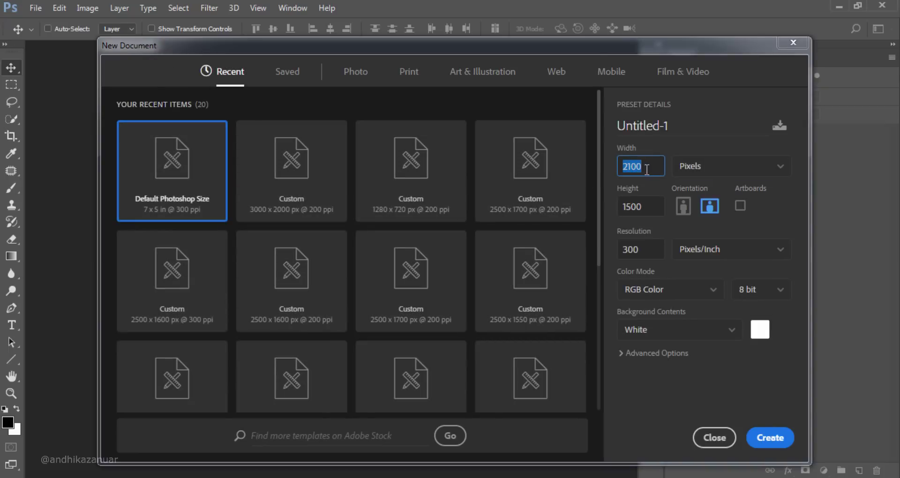
pyautogui.write('3000')
pyautogui.doubleClick(656, 206)
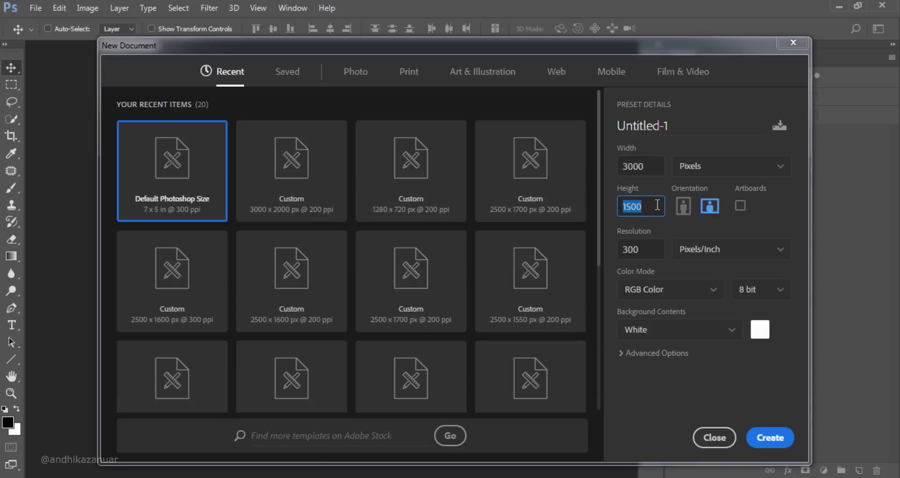
pyautogui.write('2000')
pyautogui.doubleClick(650, 249)
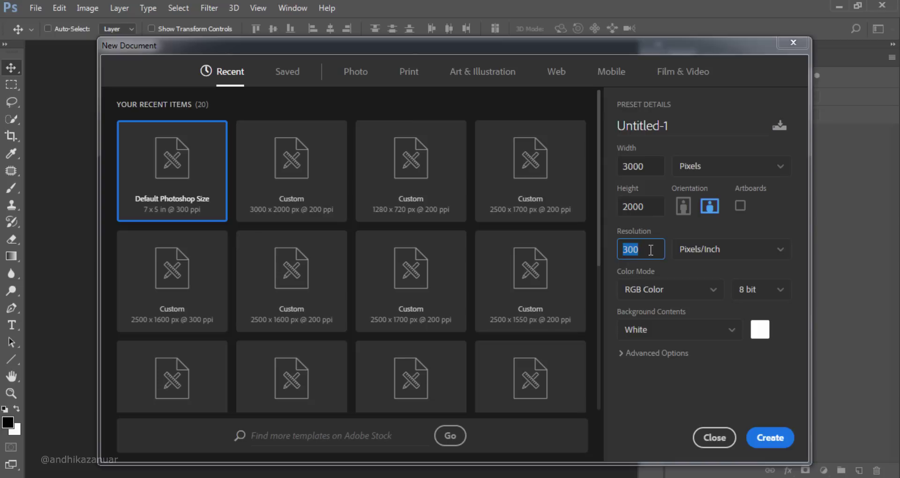
pyautogui.write('200')
# Give the document a grey a2a2a2 background and create it.
pyautogui.click(758, 331)
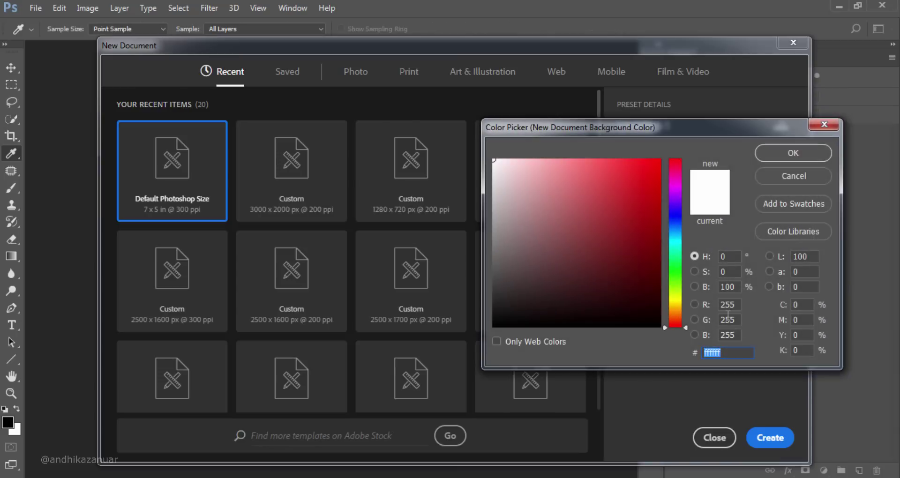
pyautogui.moveTo(501, 234); pyautogui.dragTo(487, 220)
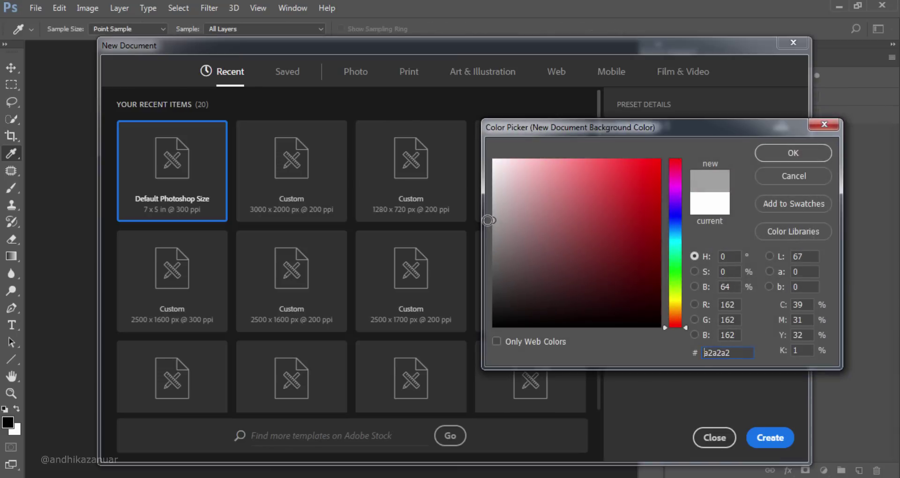
pyautogui.click(780, 152)
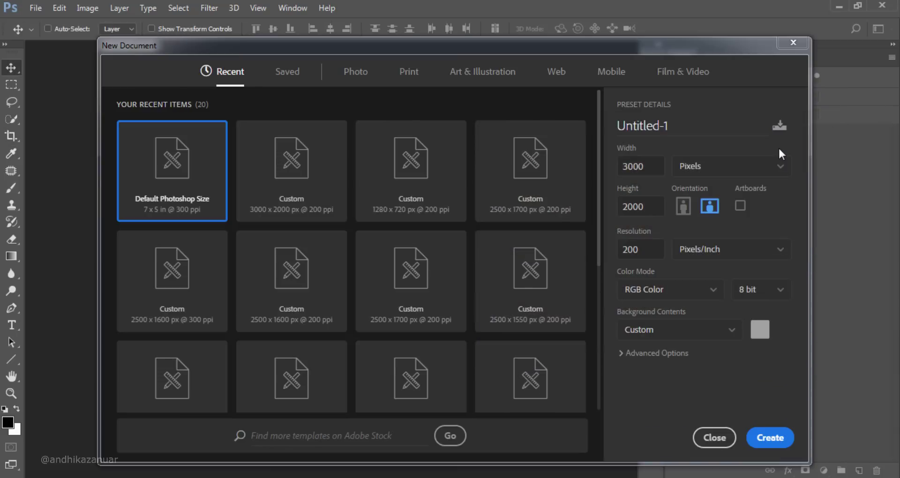
pyautogui.click(769, 437)
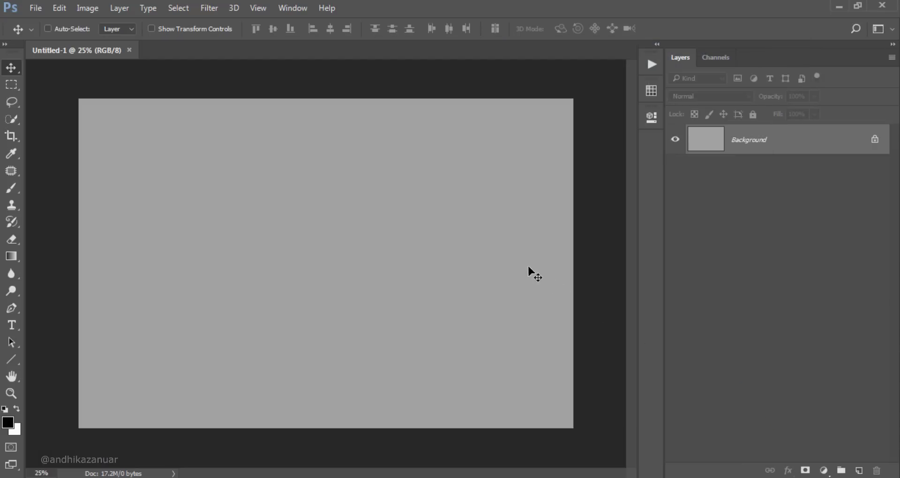
# Place martinique_3_by_manandjstocks-d4tg2x9 over the canvas and rasterize its layer.
pyautogui.scroll(1, 487, 251)
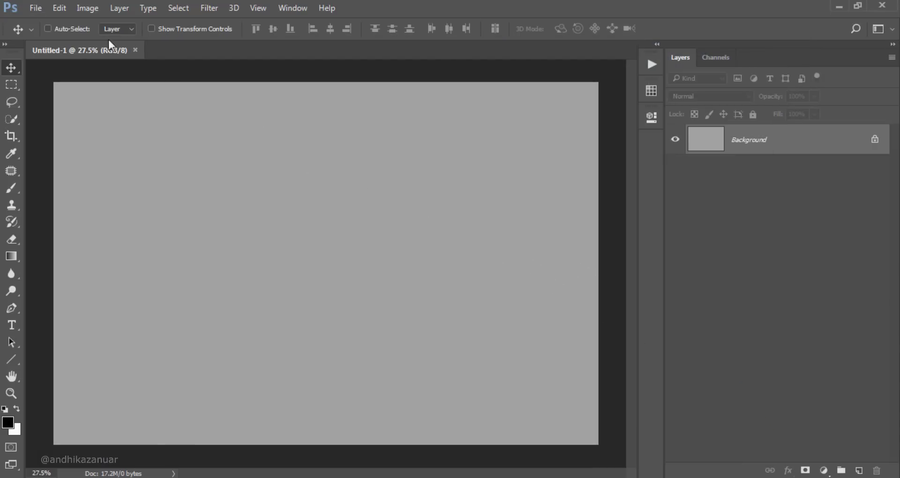
pyautogui.click(36, 8)
pyautogui.click(65, 34)
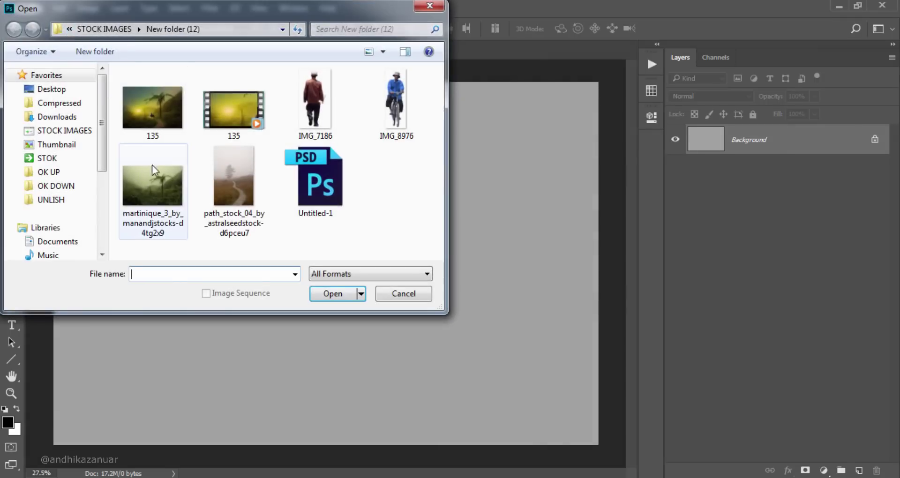
pyautogui.click(158, 176)
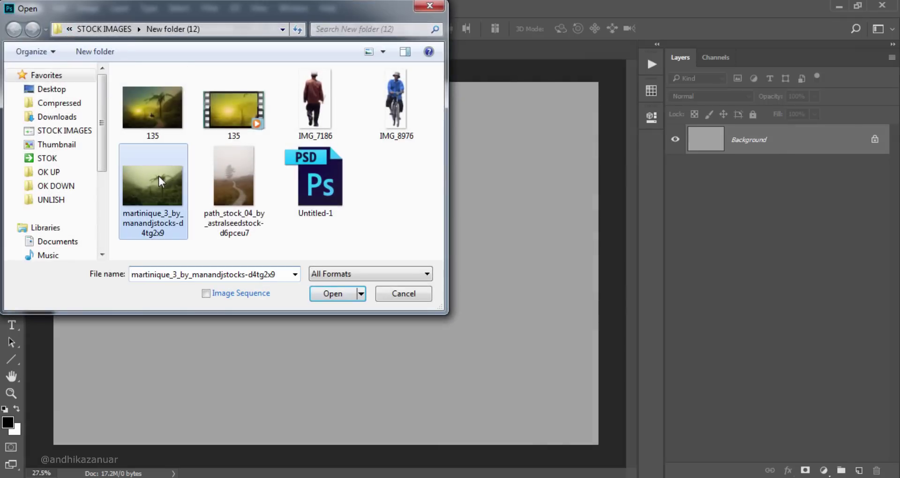
pyautogui.click(345, 297)
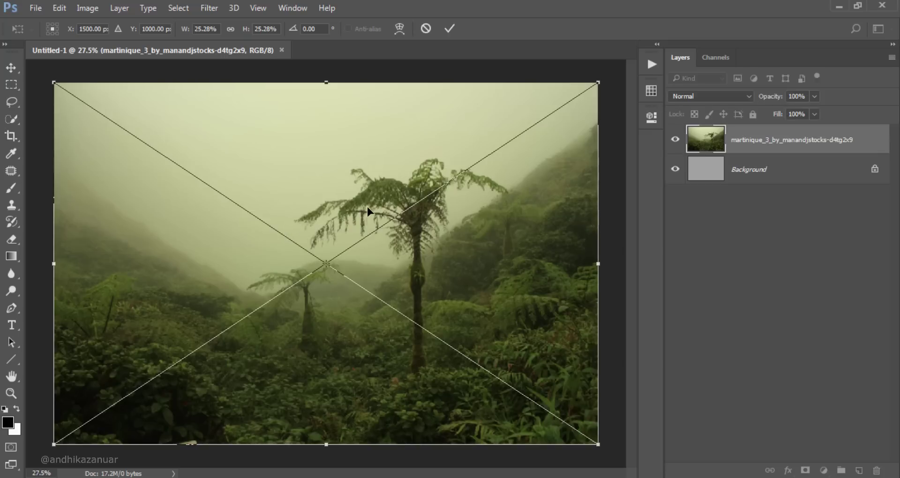
pyautogui.click(447, 30)
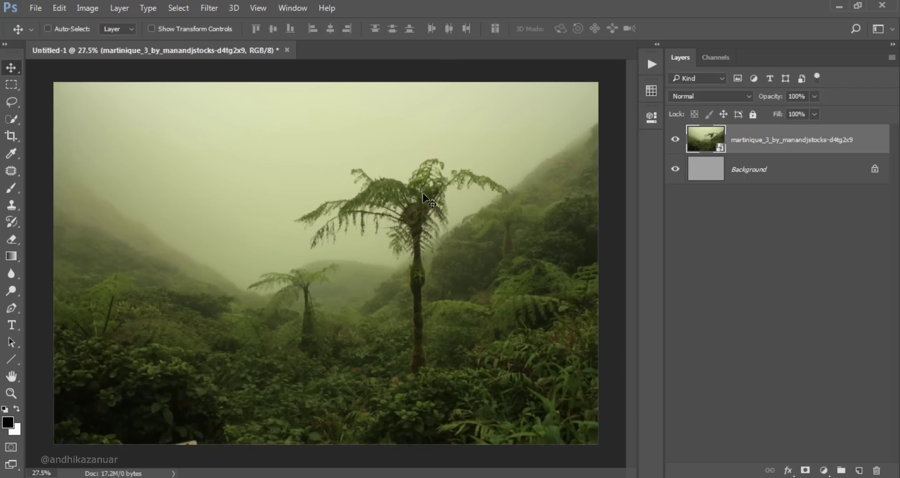
pyautogui.rightClick(823, 141)
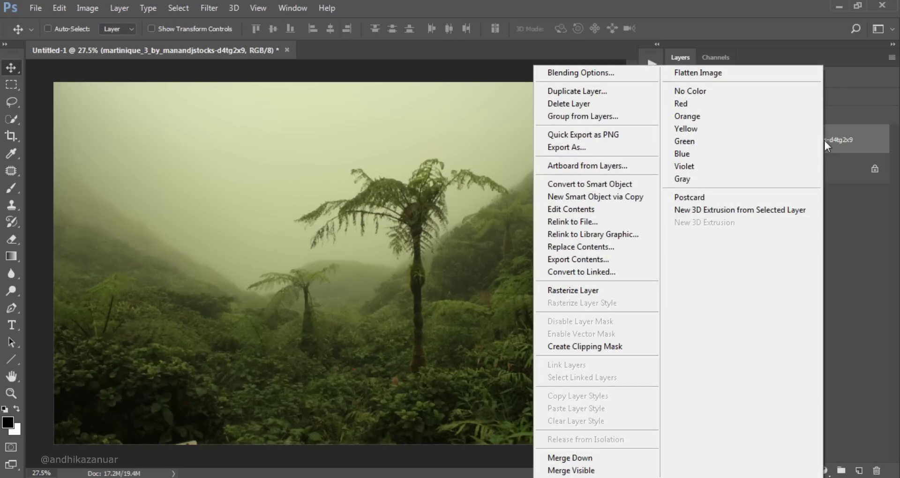
pyautogui.click(648, 289)
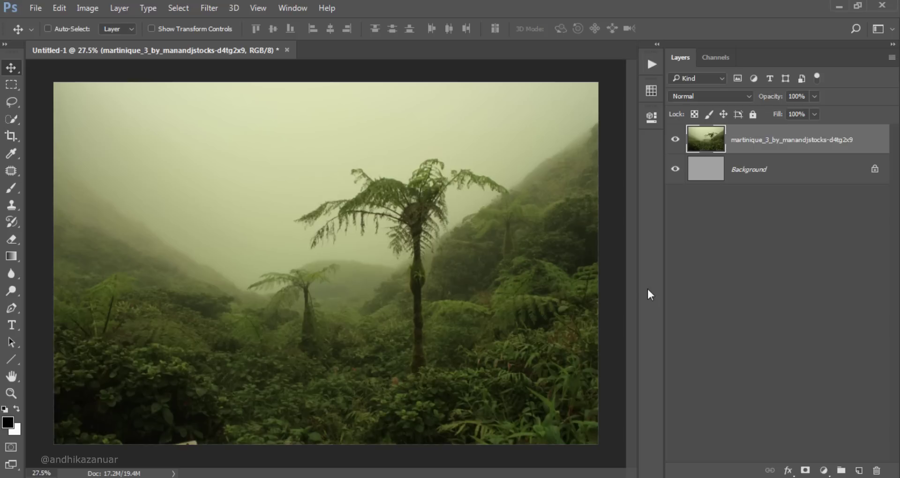
# Apply a Hue/Saturation adjustment with Hue -20 to the jungle photo.
pyautogui.click(88, 8)
pyautogui.moveTo(107, 42)
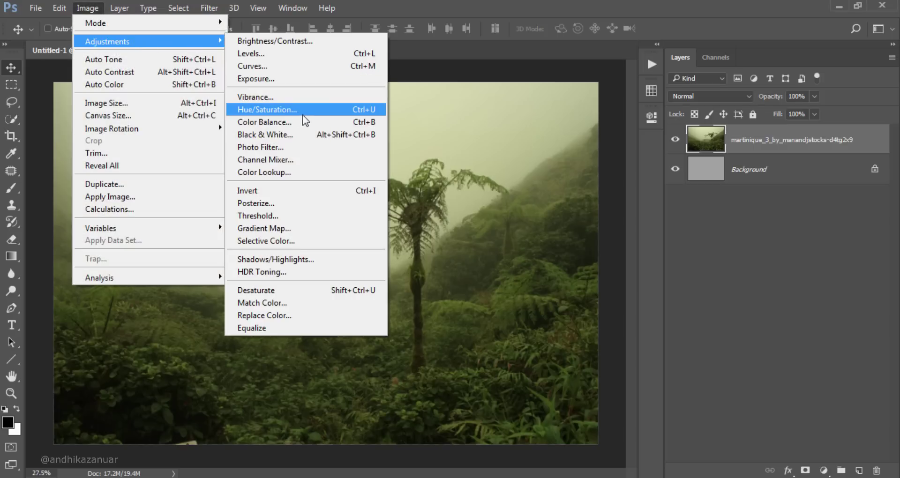
pyautogui.click(307, 111)
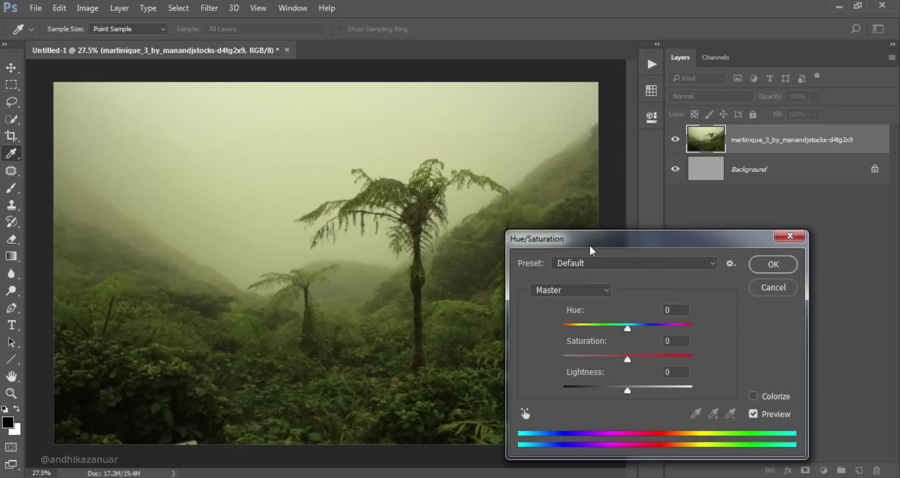
pyautogui.moveTo(589, 250); pyautogui.dragTo(605, 216)
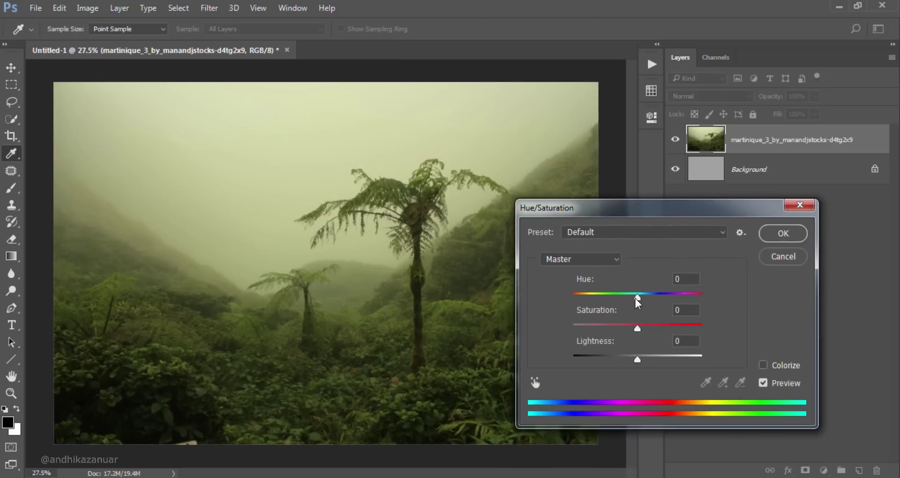
pyautogui.moveTo(634, 298); pyautogui.dragTo(624, 293)
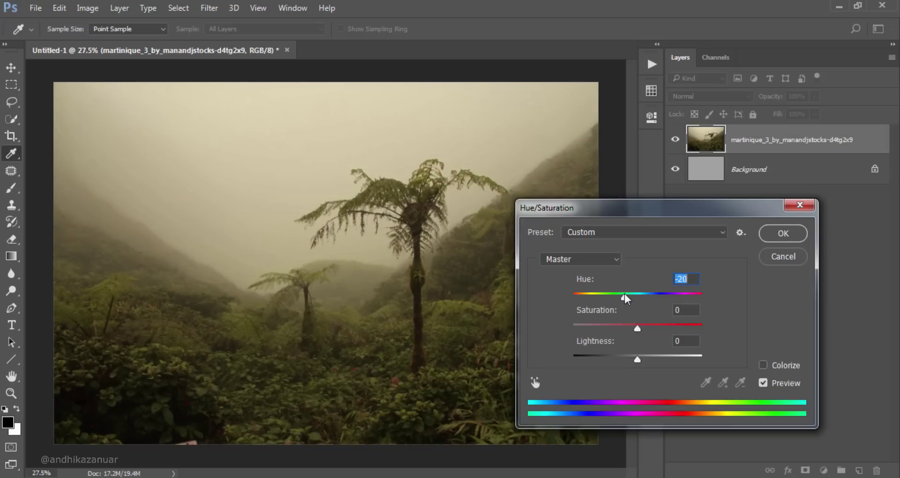
pyautogui.click(767, 235)
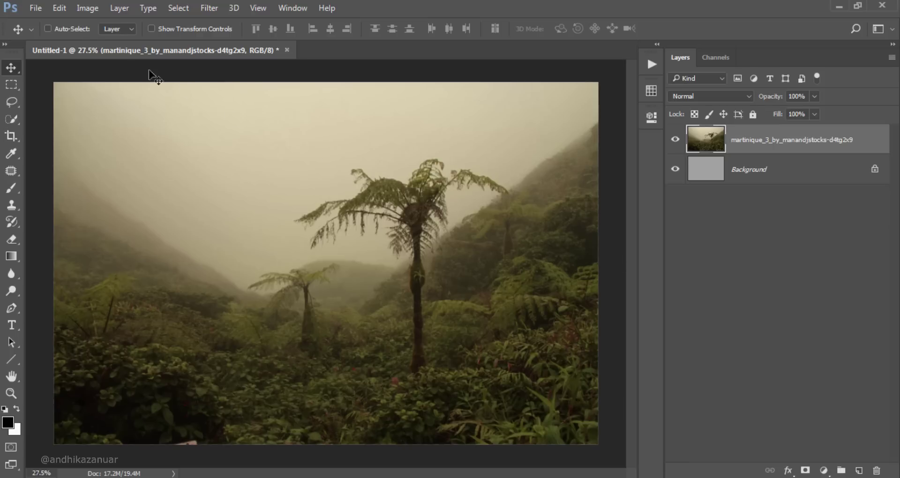
# Place path_stock_04_by_astralseedstock-d6pceu7 over the jungle and rasterize its layer.
pyautogui.click(42, 8)
pyautogui.click(67, 35)
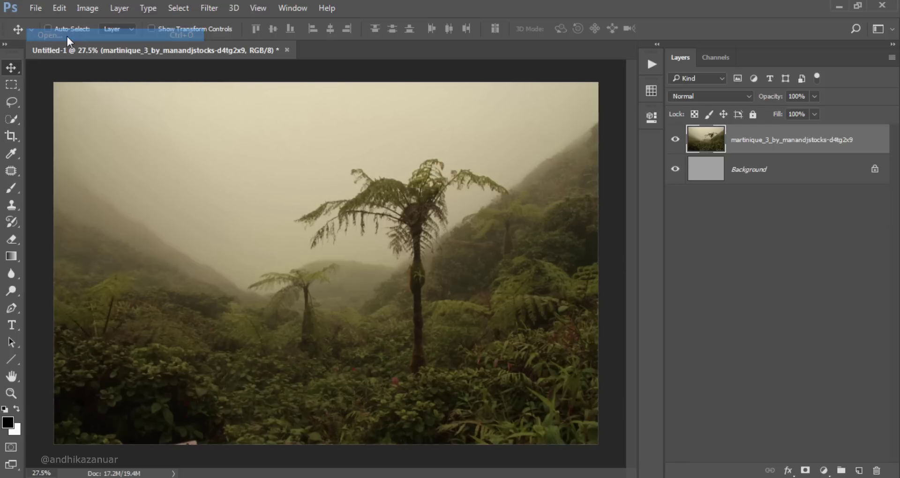
pyautogui.click(238, 171)
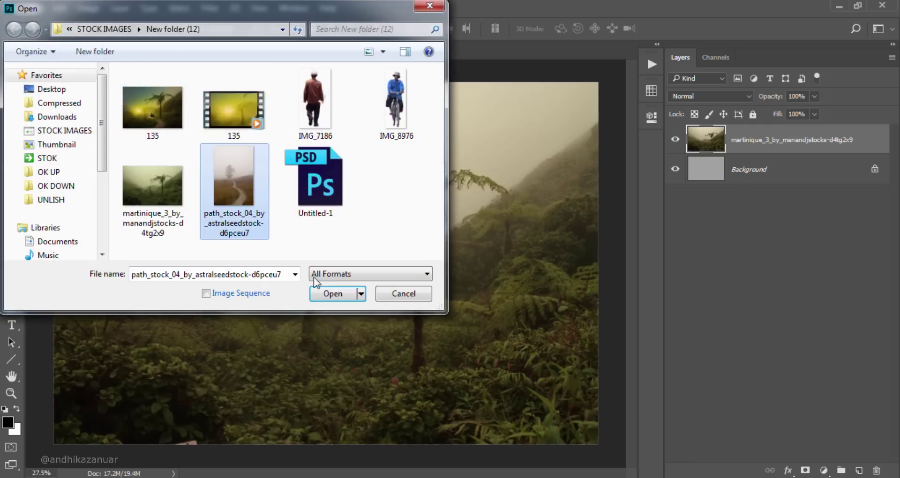
pyautogui.click(331, 292)
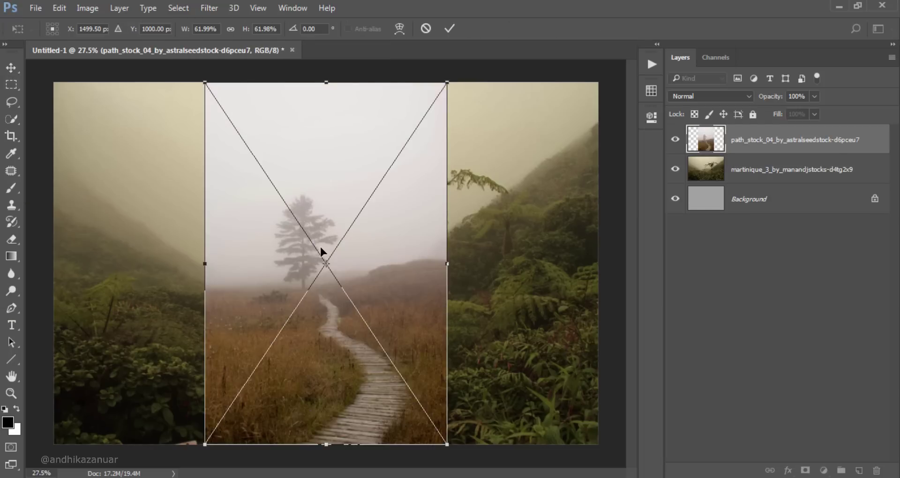
pyautogui.click(449, 29)
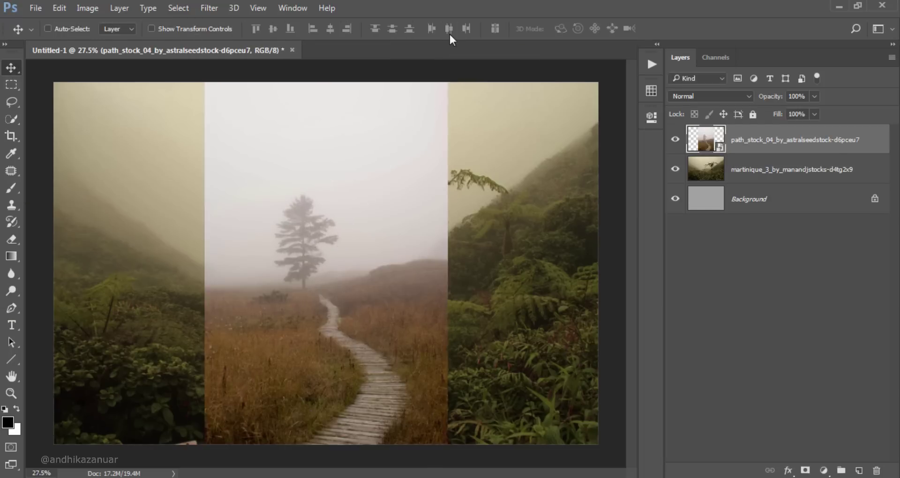
pyautogui.rightClick(818, 140)
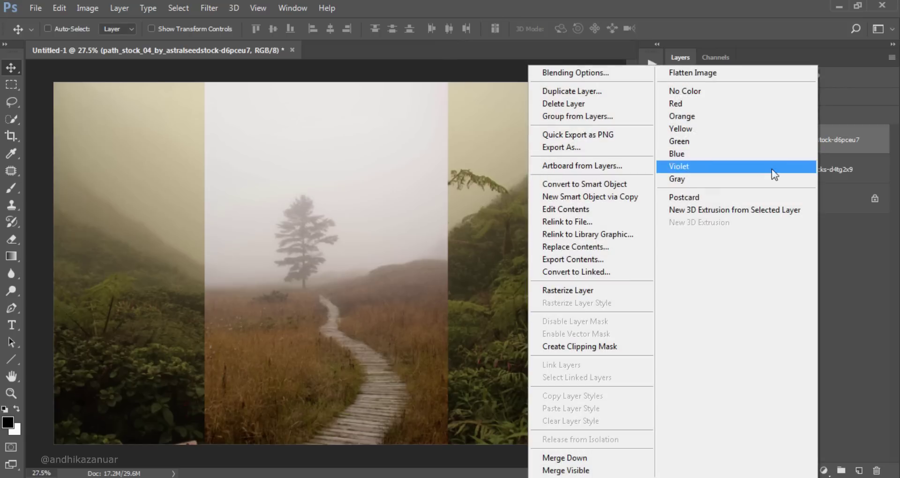
pyautogui.click(617, 291)
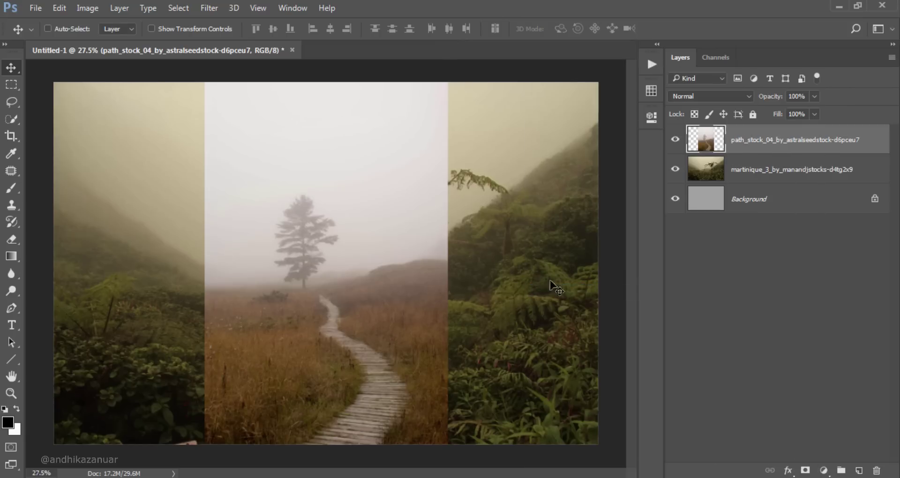
# Erase the boardwalk photo's hard left edge with a large soft round eraser.
pyautogui.click(14, 238)
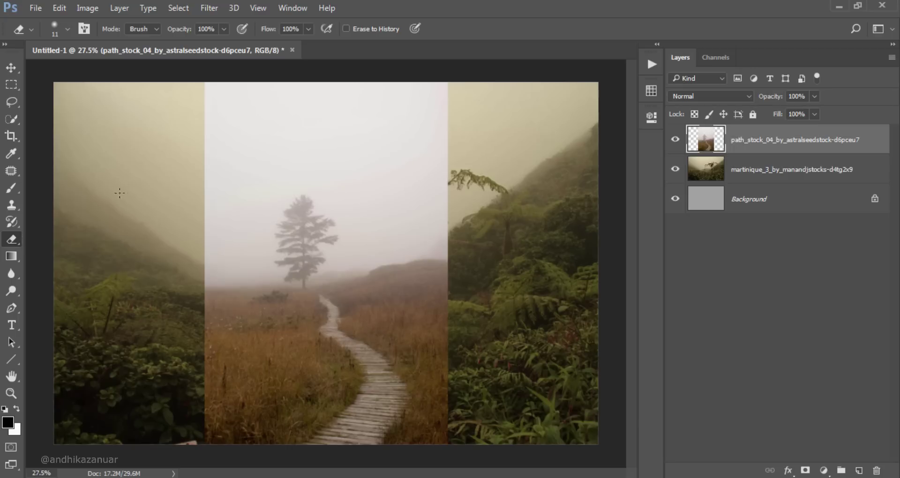
pyautogui.rightClick(238, 178)
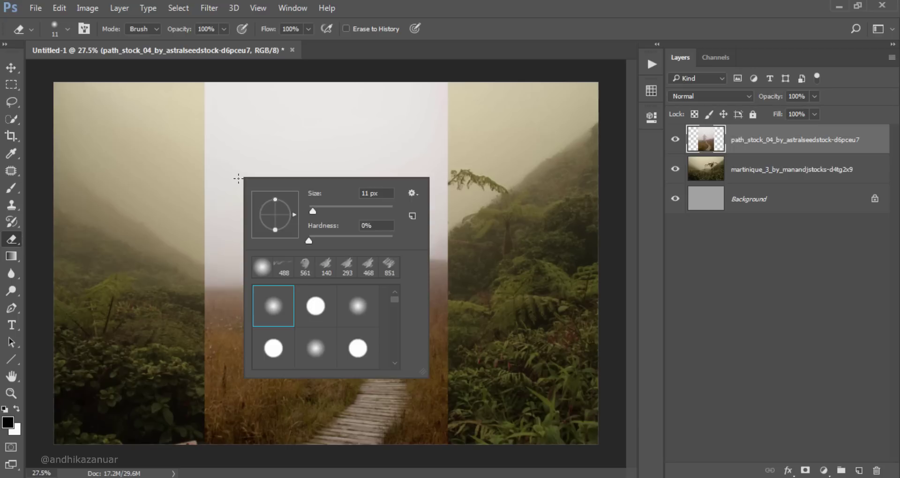
pyautogui.click(277, 304)
pyautogui.click(336, 207)
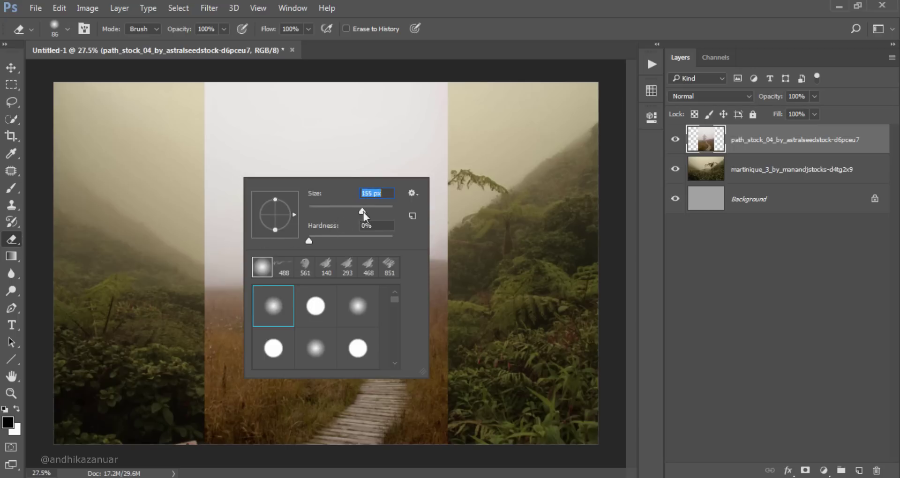
pyautogui.click(190, 234)
pyautogui.moveTo(202, 175)
pyautogui.mouseDown()
pyautogui.moveTo(202, 366)
pyautogui.moveTo(261, 424)
pyautogui.moveTo(290, 385)
pyautogui.moveTo(309, 315)
pyautogui.moveTo(297, 327)
pyautogui.moveTo(253, 272)
pyautogui.moveTo(237, 183)
pyautogui.moveTo(267, 148)
pyautogui.moveTo(437, 116)
pyautogui.moveTo(335, 174)
pyautogui.moveTo(364, 175)
pyautogui.moveTo(291, 201)
pyautogui.moveTo(311, 201)
pyautogui.moveTo(245, 241)
pyautogui.moveTo(417, 235)
pyautogui.mouseUp()
# Erase the reddish fog right of the path at about 175 px, then nudge the layer left.
pyautogui.press(']')
pyautogui.press(']')
pyautogui.press(']')
pyautogui.press(']')
pyautogui.press(']')
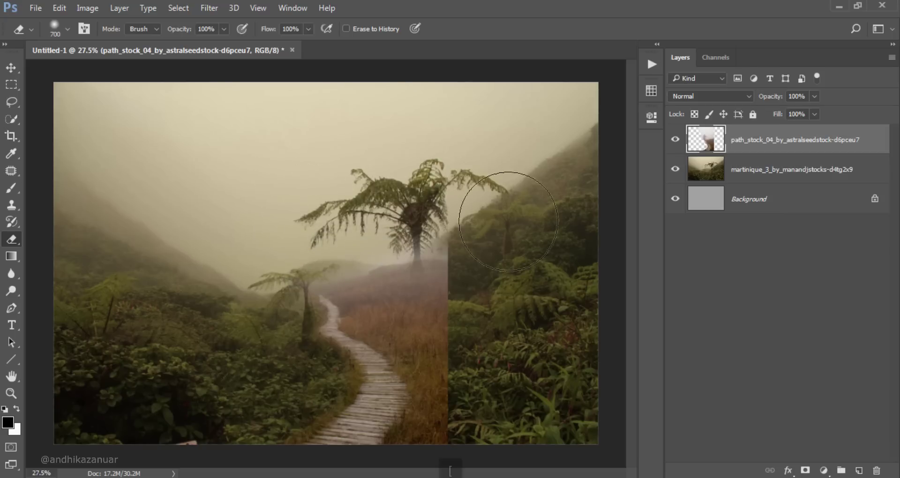
pyautogui.press('[')
pyautogui.press('[')
pyautogui.press('[')
pyautogui.press('[')
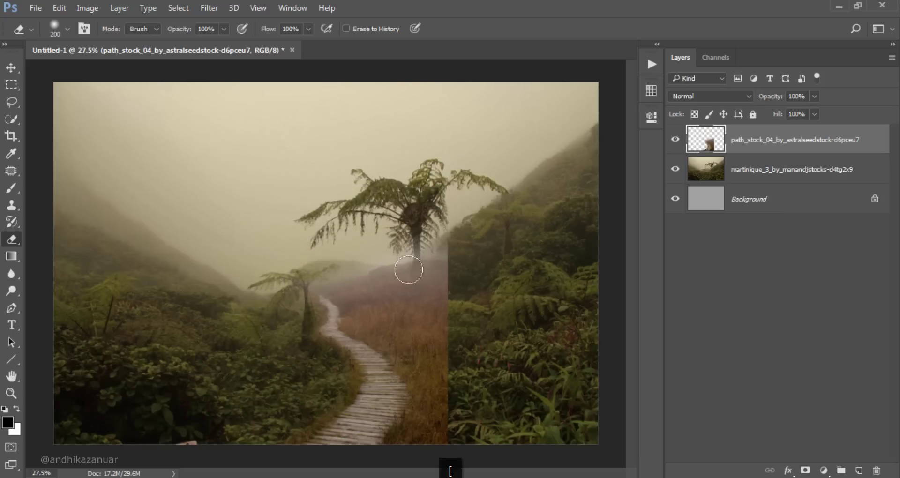
pyautogui.press('[')
pyautogui.press('[')
pyautogui.press('[')
pyautogui.moveTo(333, 273)
pyautogui.mouseDown()
pyautogui.moveTo(368, 321)
pyautogui.moveTo(412, 358)
pyautogui.moveTo(436, 447)
pyautogui.moveTo(444, 248)
pyautogui.moveTo(426, 279)
pyautogui.moveTo(372, 285)
pyautogui.moveTo(356, 277)
pyautogui.moveTo(360, 322)
pyautogui.moveTo(422, 387)
pyautogui.moveTo(325, 379)
pyautogui.moveTo(337, 383)
pyautogui.mouseUp()
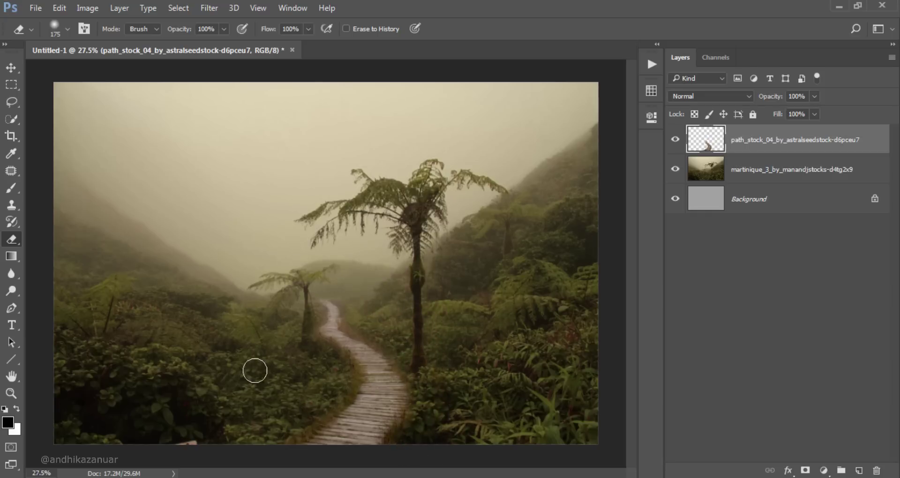
pyautogui.click(10, 67)
pyautogui.moveTo(376, 337); pyautogui.dragTo(379, 339)
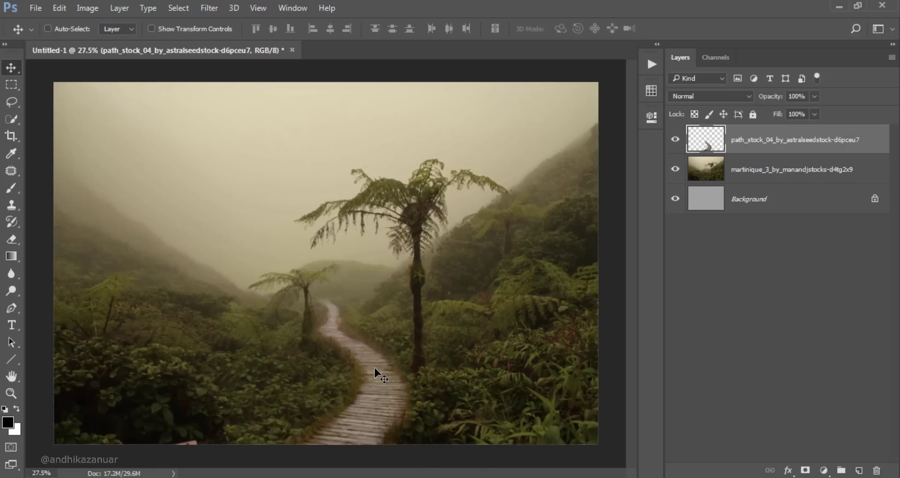
# Flip the boardwalk layer horizontally and stretch it to about 142.57% width.
pyautogui.hotkey('ctrl', 't')
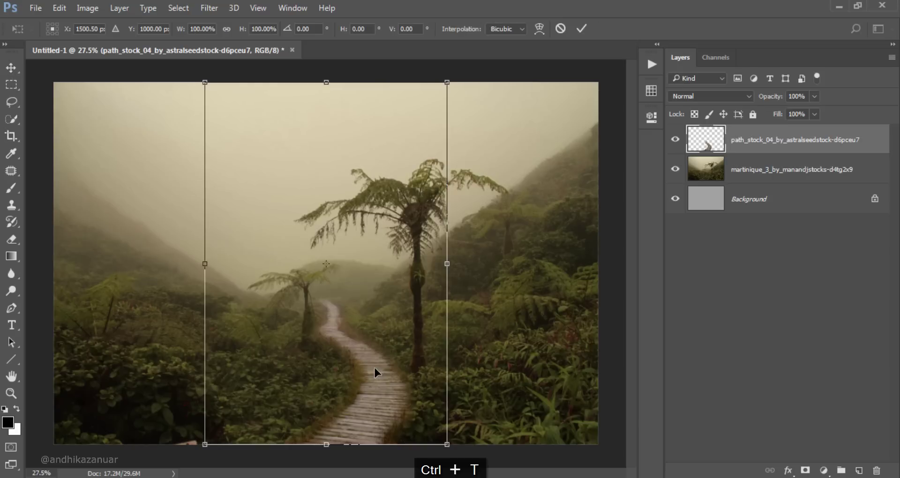
pyautogui.rightClick(362, 265)
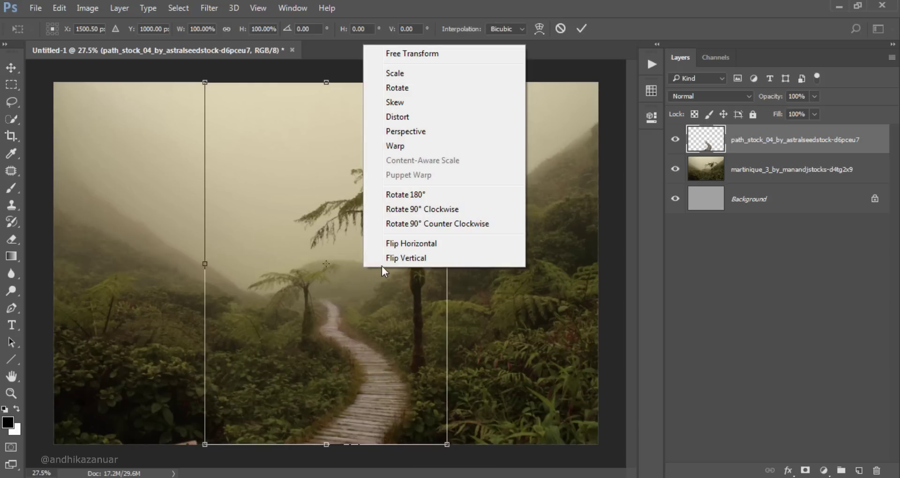
pyautogui.click(420, 244)
pyautogui.moveTo(446, 263); pyautogui.dragTo(550, 262)
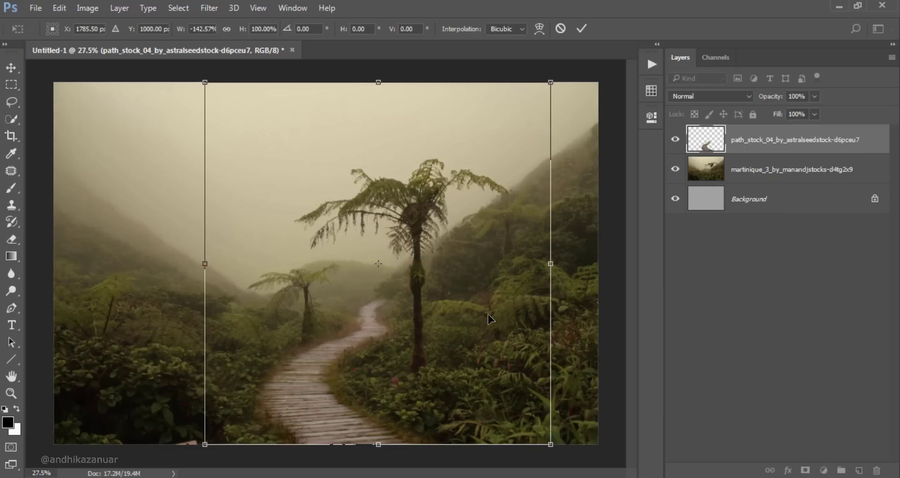
pyautogui.rightClick(447, 301)
# Warp the boardwalk layer, pulling bottom corners outward and the middle down, then commit.
pyautogui.click(491, 182)
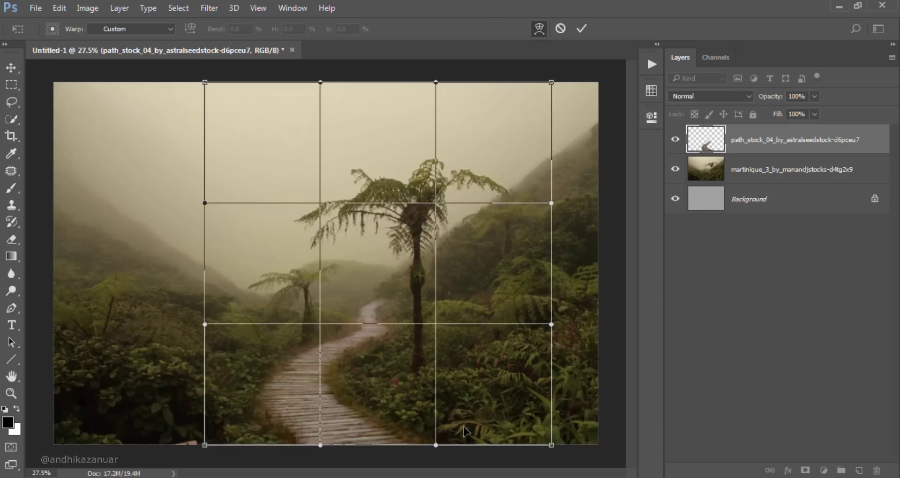
pyautogui.moveTo(463, 427); pyautogui.dragTo(498, 432)
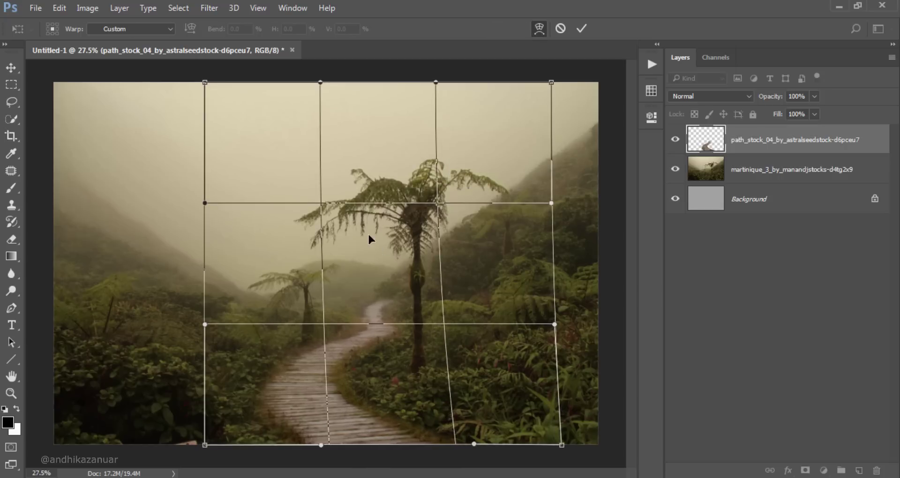
pyautogui.moveTo(375, 275); pyautogui.dragTo(348, 280)
pyautogui.moveTo(491, 434); pyautogui.dragTo(506, 431)
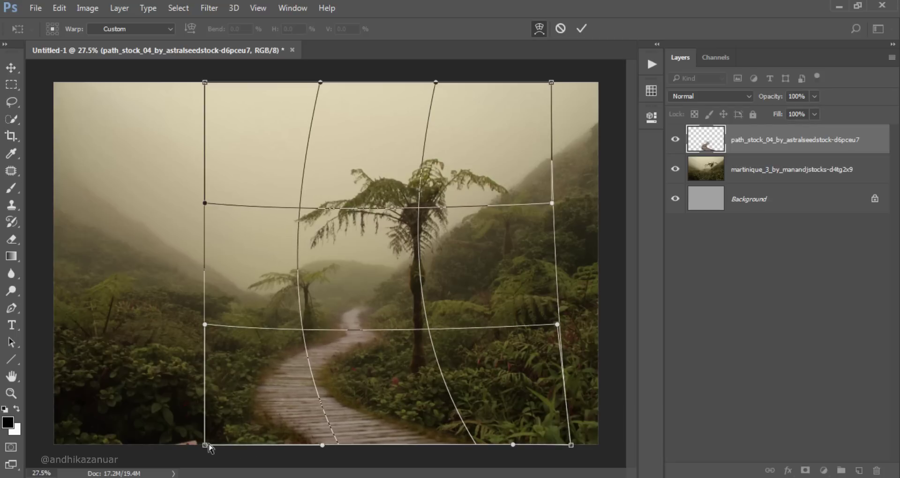
pyautogui.moveTo(204, 445); pyautogui.dragTo(184, 443)
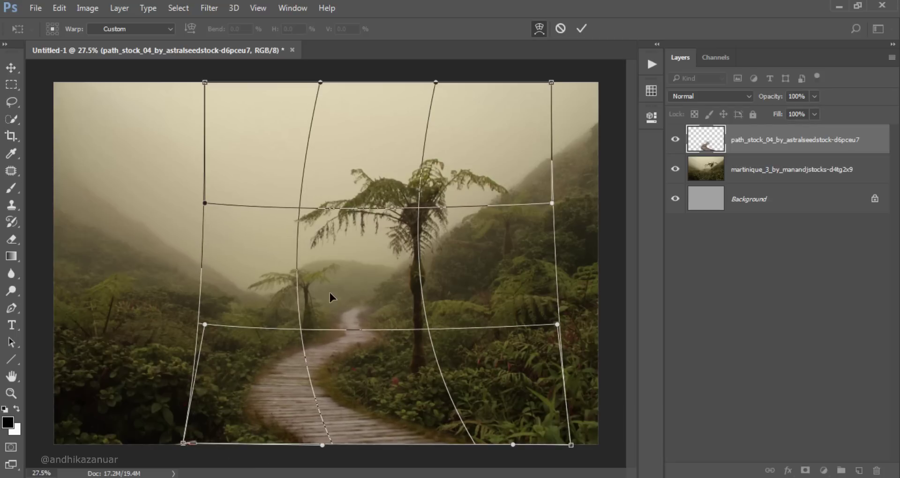
pyautogui.moveTo(371, 251); pyautogui.dragTo(362, 260)
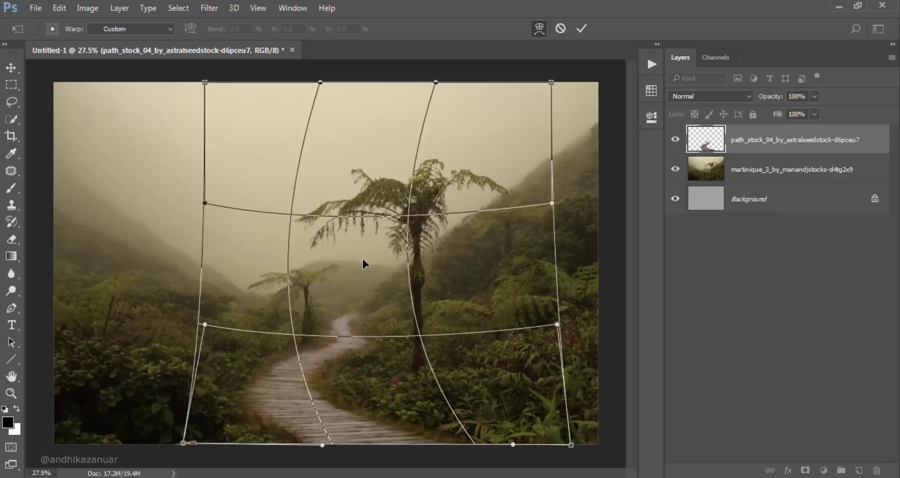
pyautogui.moveTo(360, 255); pyautogui.dragTo(365, 261)
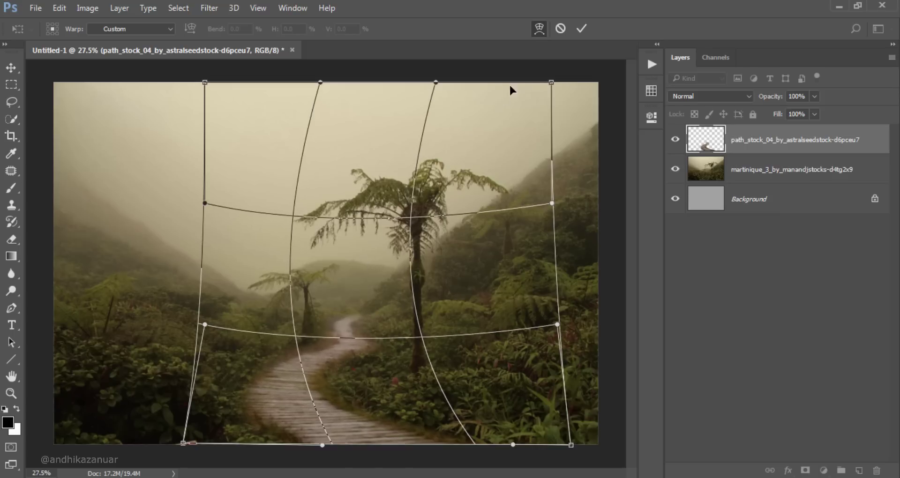
pyautogui.click(579, 31)
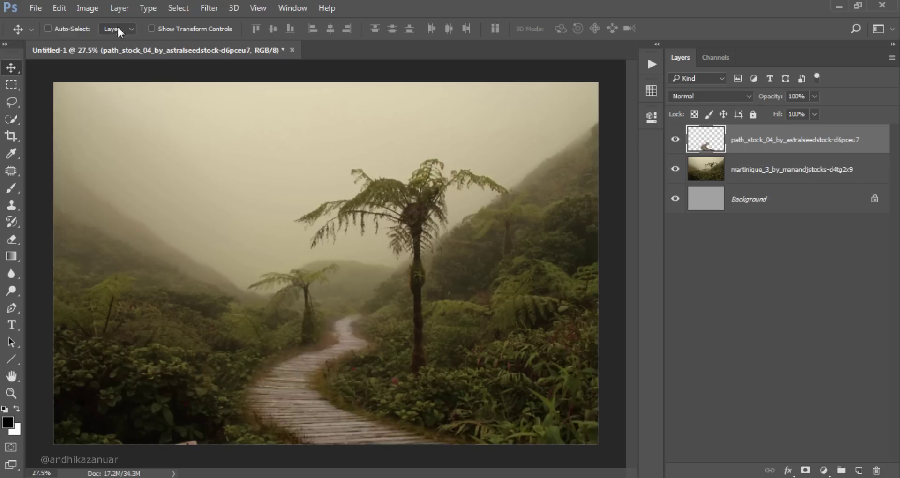
# Apply a Hue/Saturation adjustment of Hue +6 to the boardwalk layer.
pyautogui.click(94, 9)
pyautogui.moveTo(148, 41)
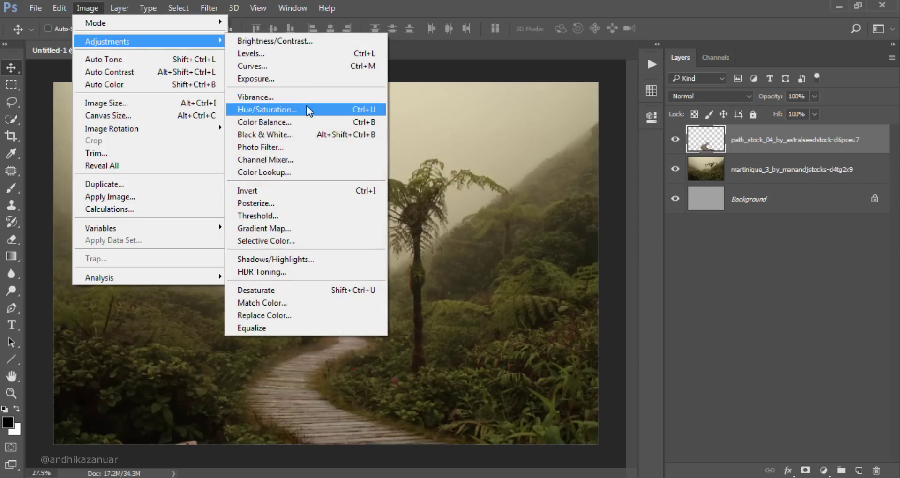
pyautogui.click(307, 108)
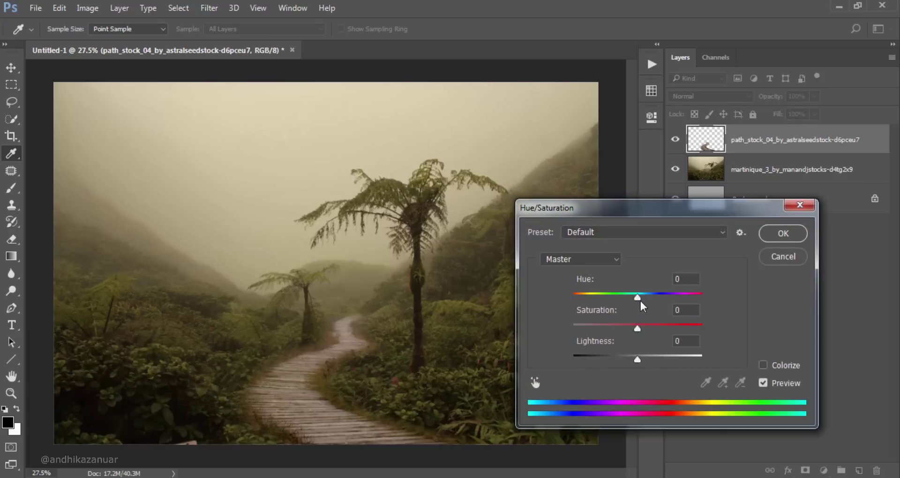
pyautogui.moveTo(637, 297); pyautogui.dragTo(643, 297)
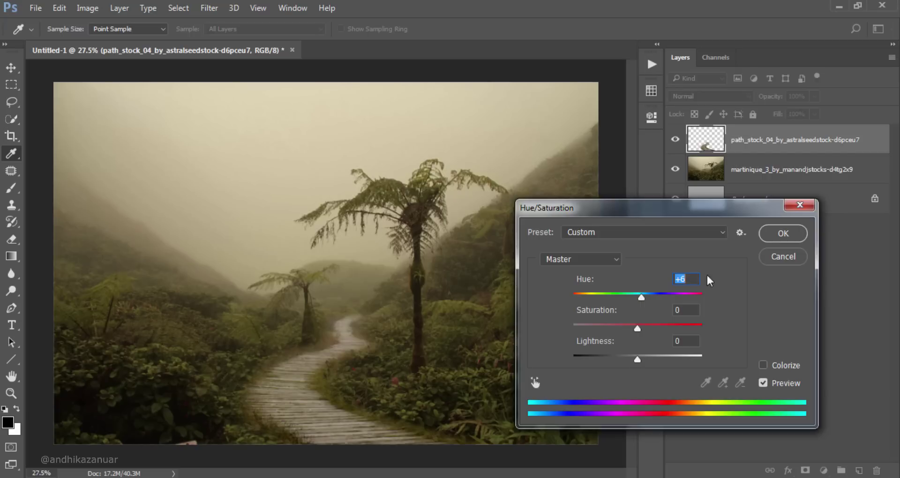
pyautogui.click(783, 233)
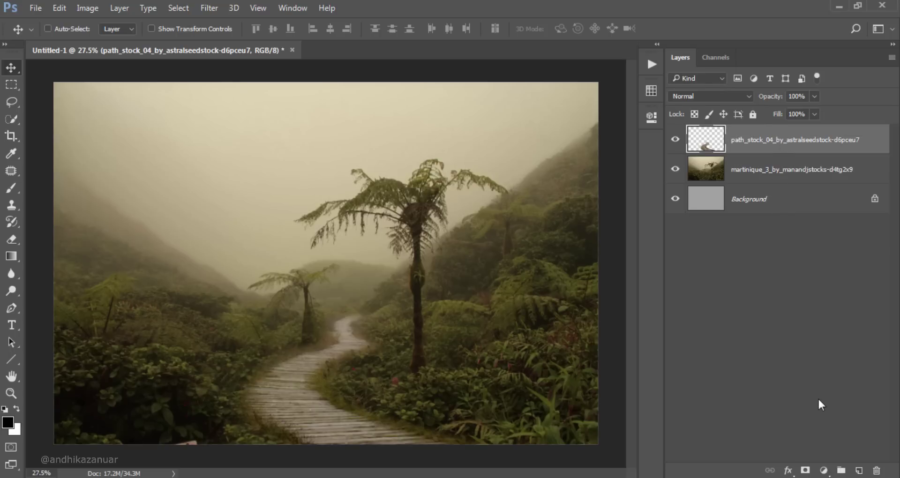
# Add a Gradient Fill layer with its angle set to -90.
pyautogui.click(824, 470)
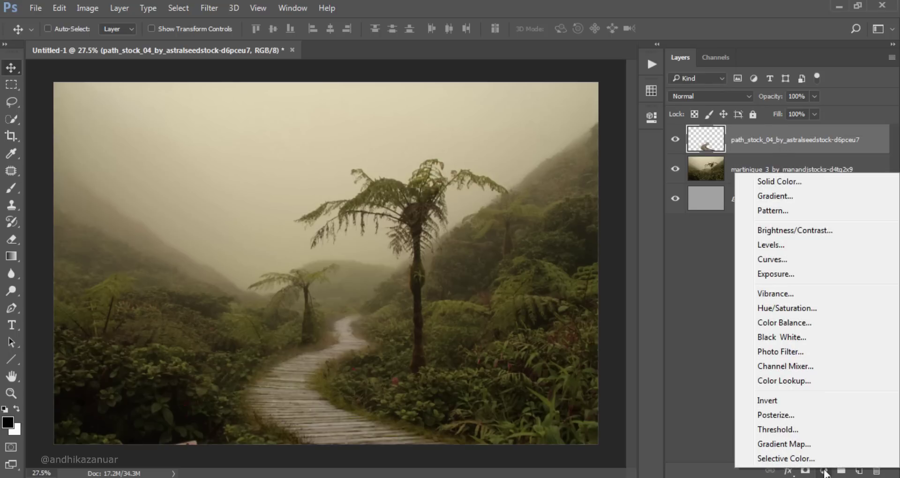
pyautogui.click(799, 196)
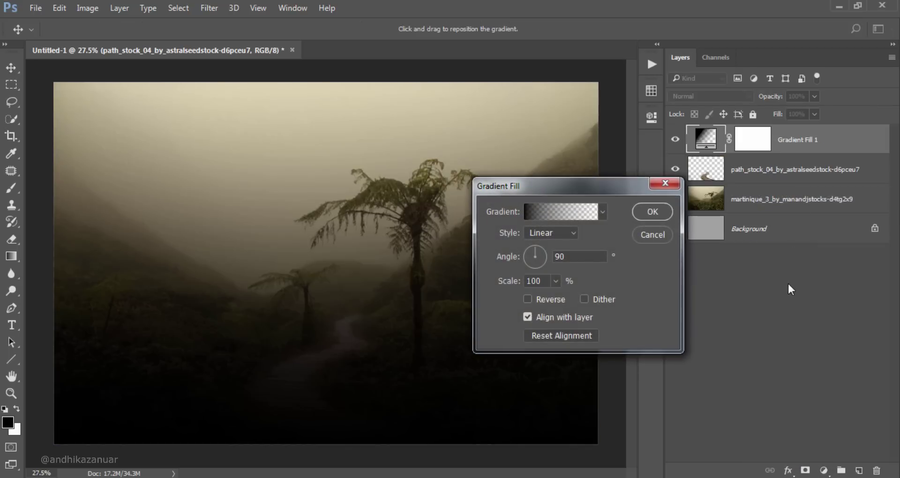
pyautogui.doubleClick(569, 256)
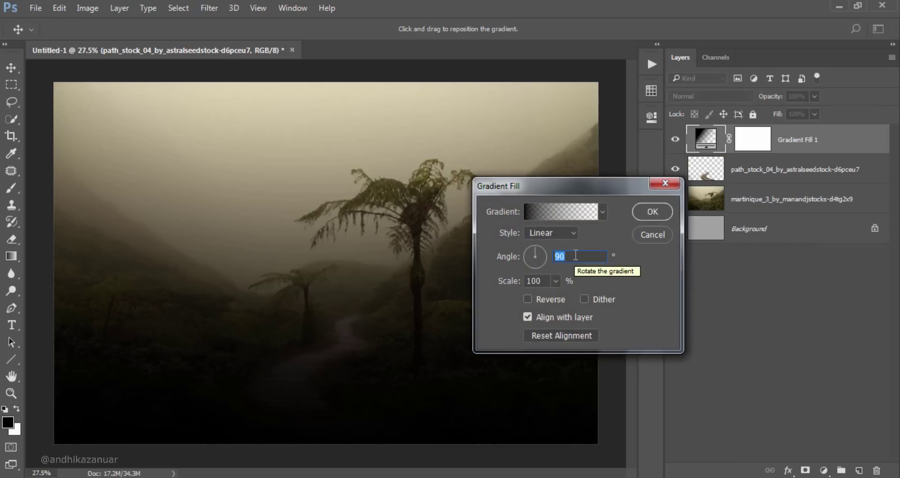
pyautogui.write('-90')
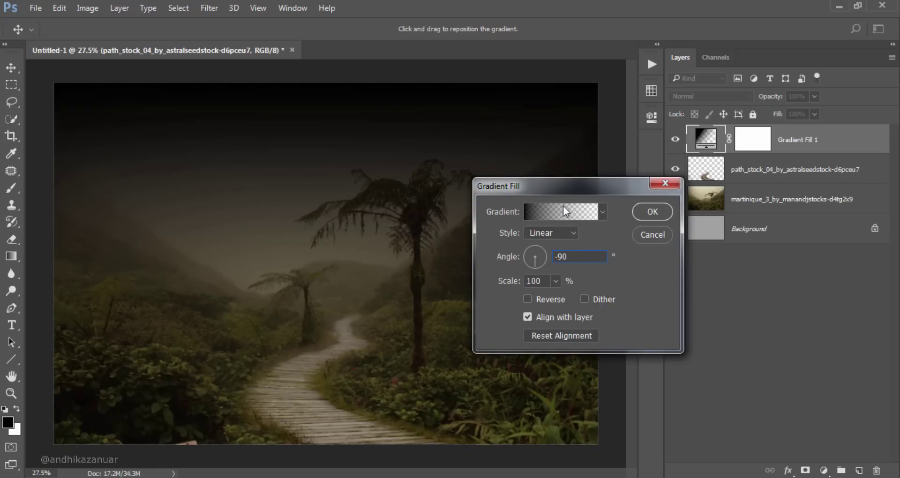
# Make the gradient a single #38434e-to-transparent stop and confirm the fill.
pyautogui.click(555, 214)
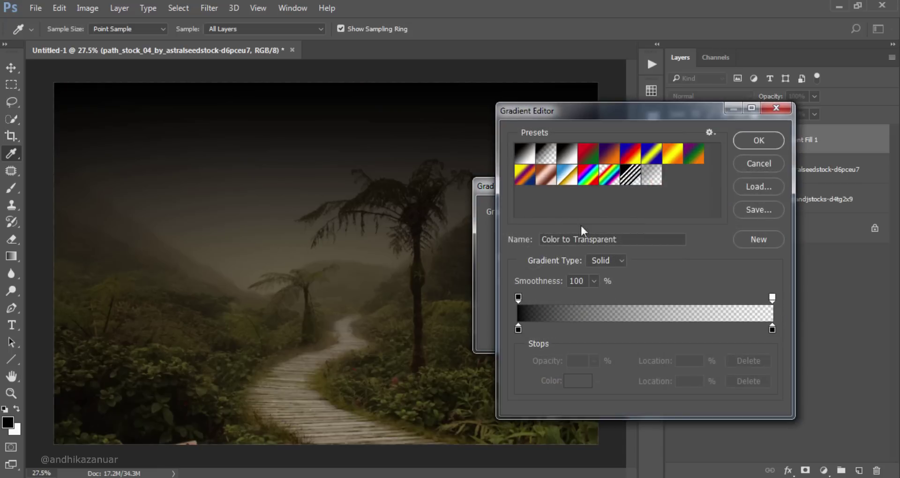
pyautogui.click(772, 329)
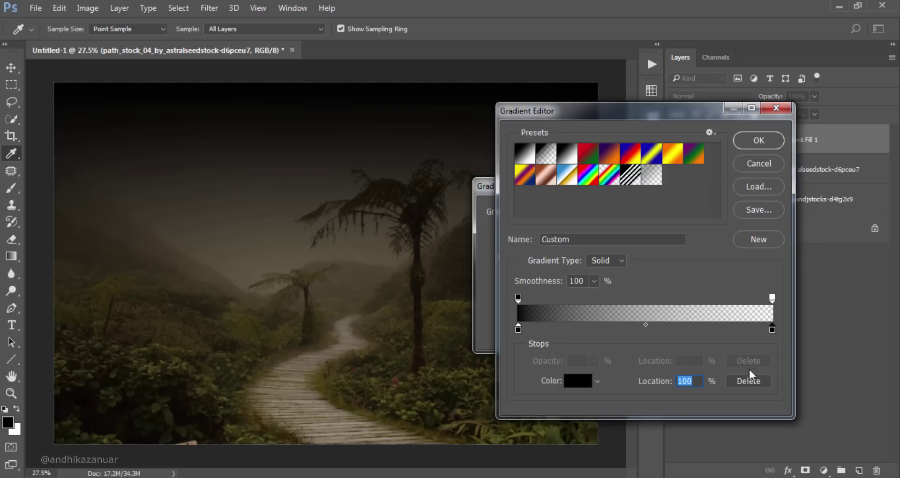
pyautogui.click(746, 382)
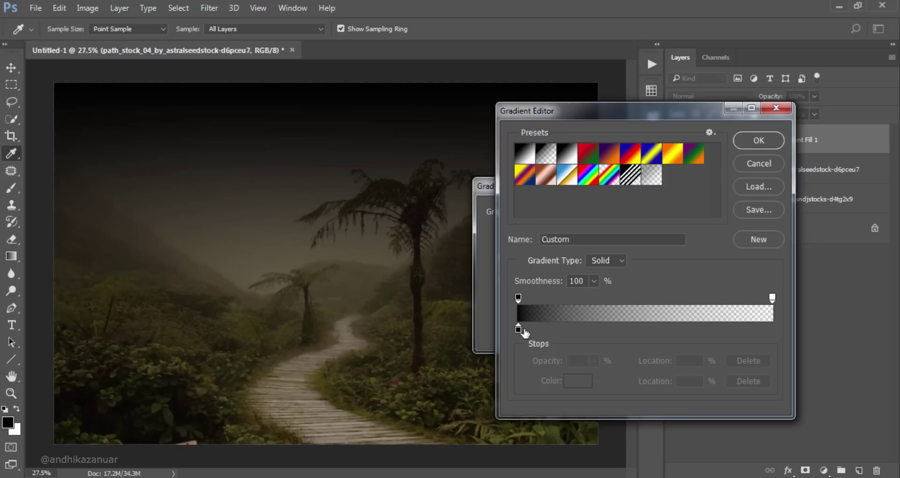
pyautogui.click(517, 330)
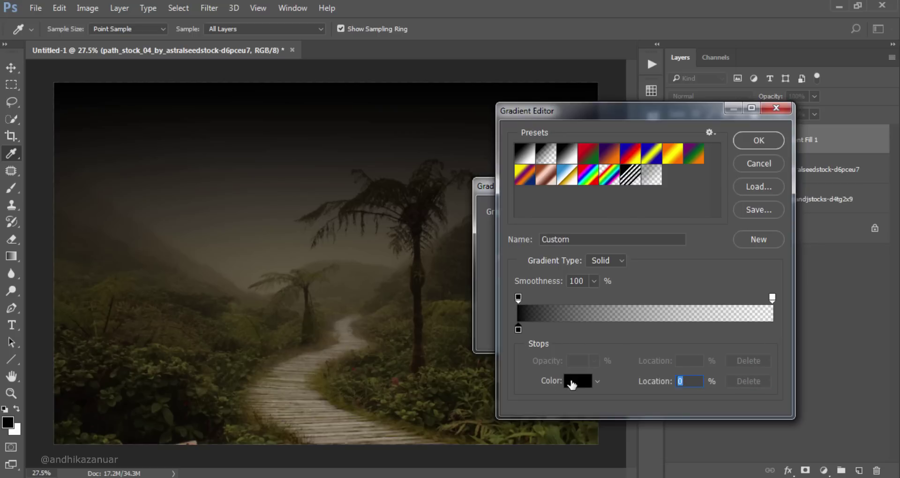
pyautogui.click(571, 382)
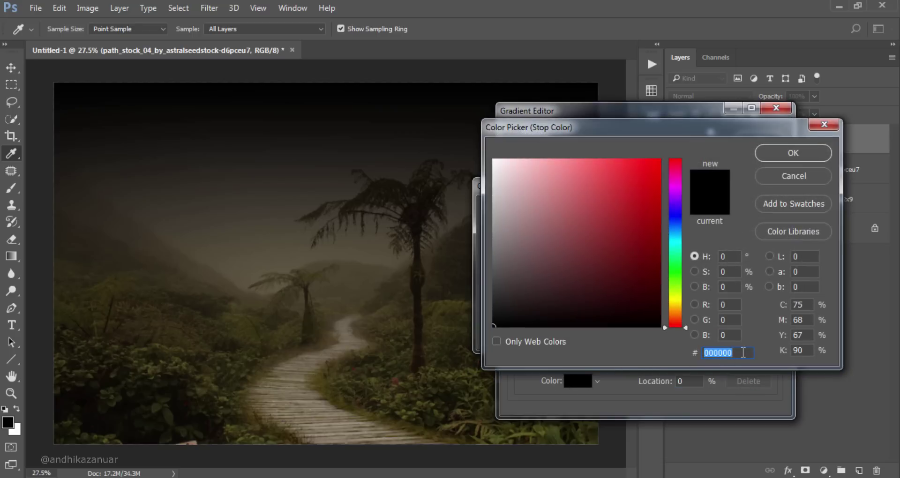
pyautogui.write('3')
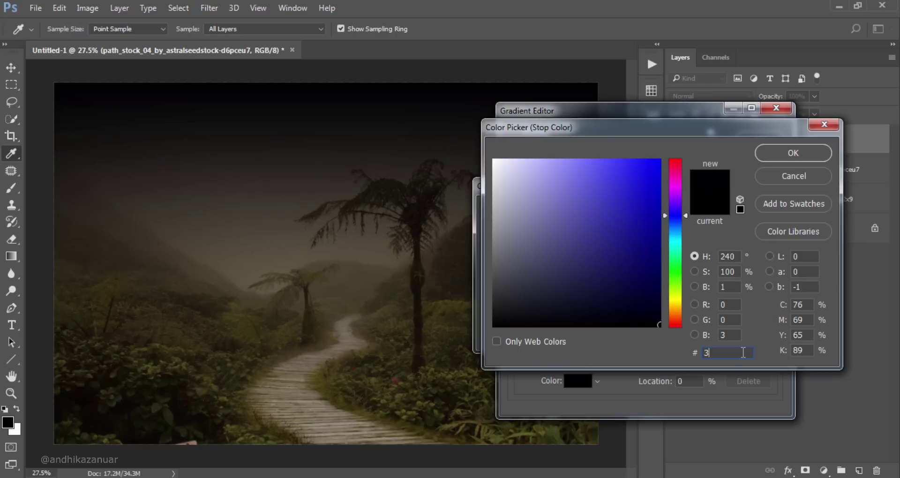
pyautogui.write('84')
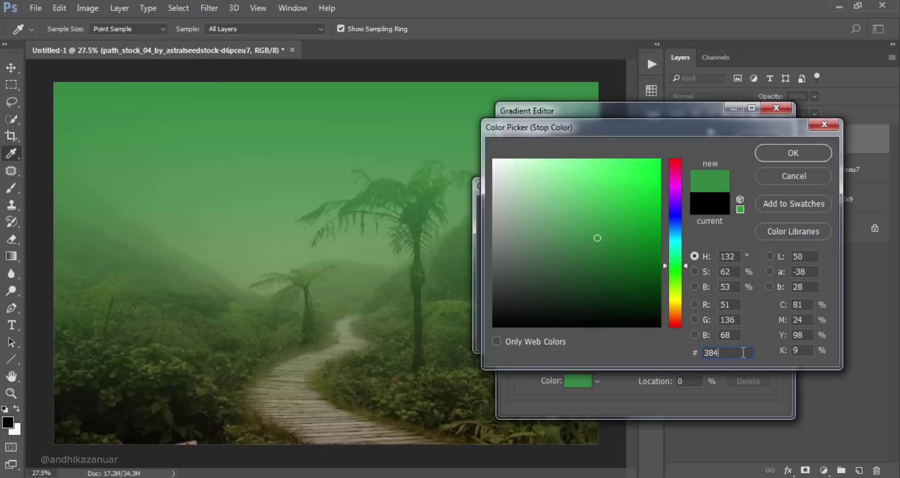
pyautogui.write('34')
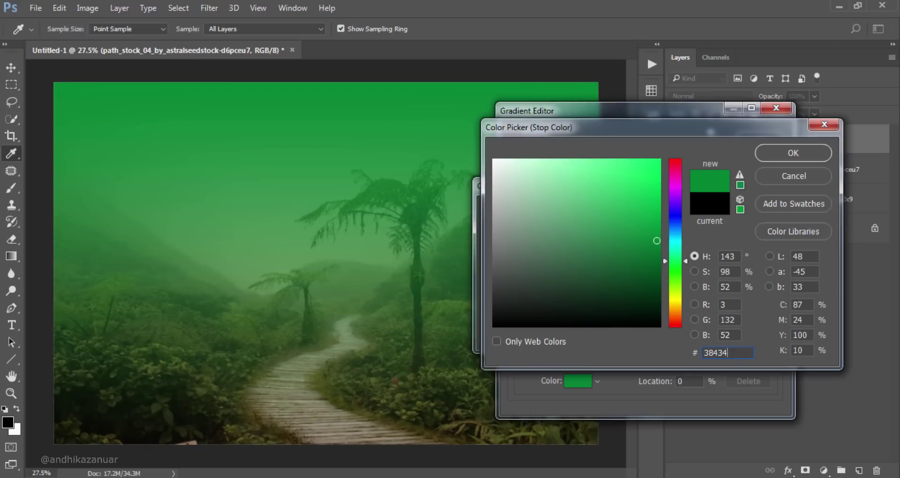
pyautogui.write('e')
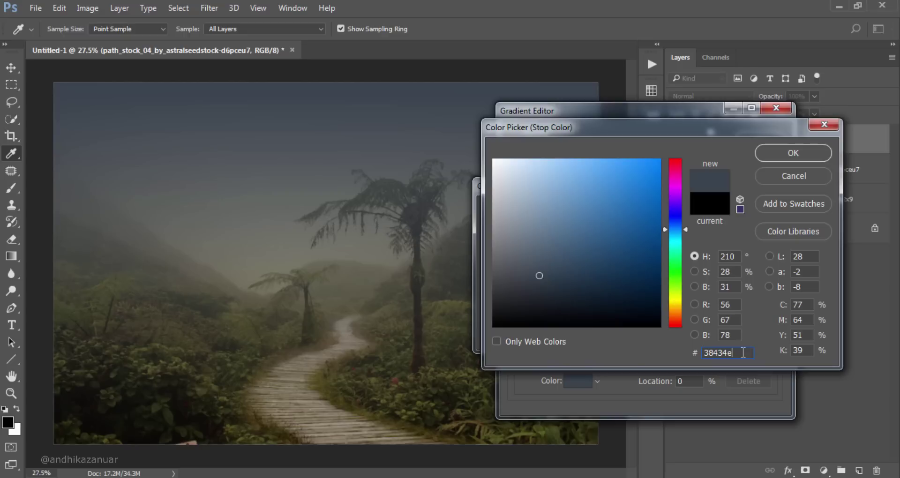
pyautogui.click(794, 154)
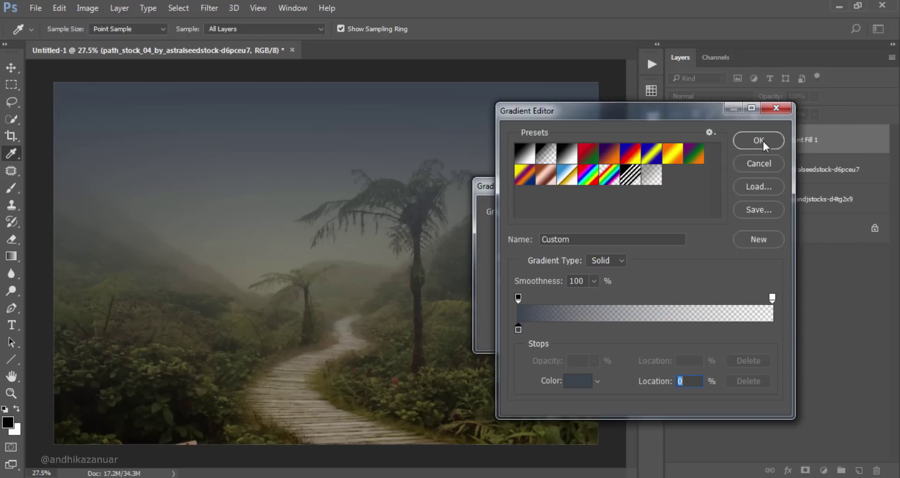
pyautogui.click(763, 141)
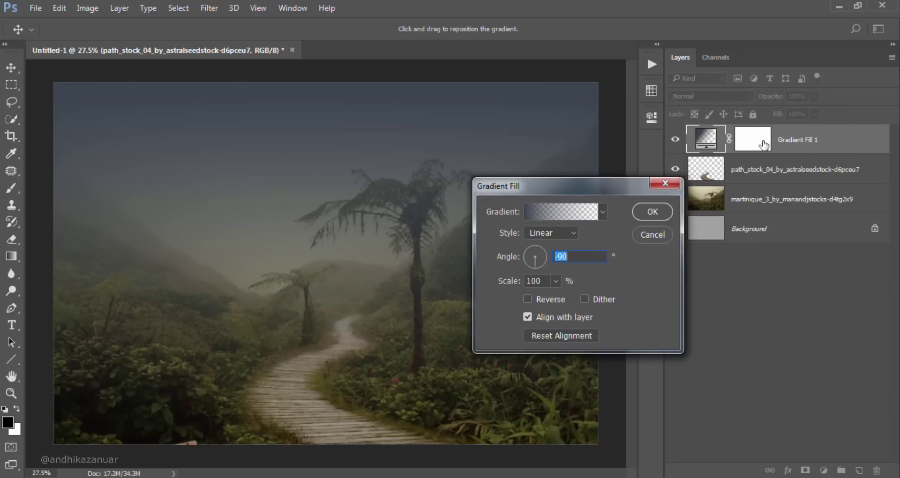
pyautogui.click(654, 211)
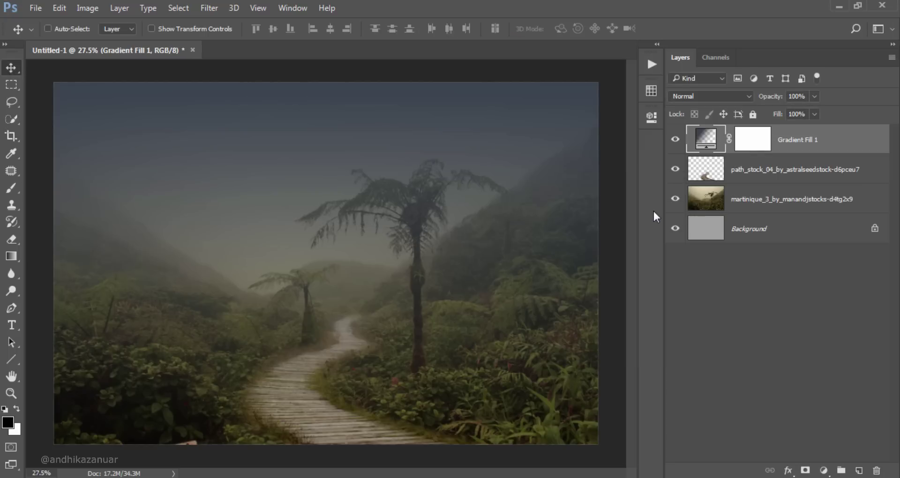
# Set the gradient layer's blend mode to Multiply and toggle its visibility to compare.
pyautogui.click(706, 96)
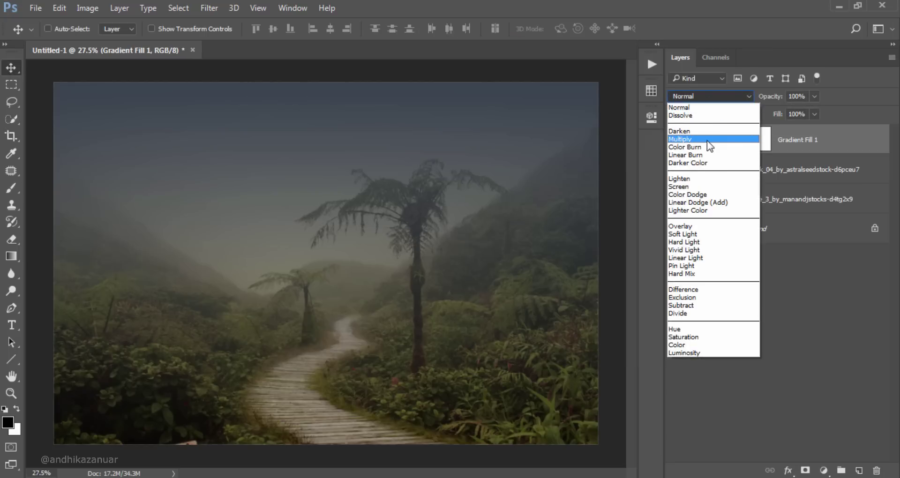
pyautogui.click(708, 139)
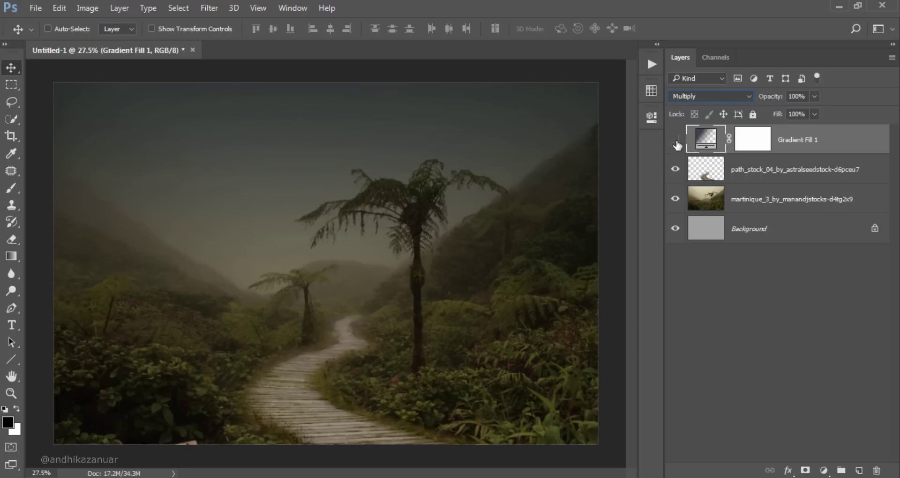
pyautogui.click(674, 140)
pyautogui.click(675, 140)
# Add a new empty layer above the gradient and name it light 1.
pyautogui.click(858, 470)
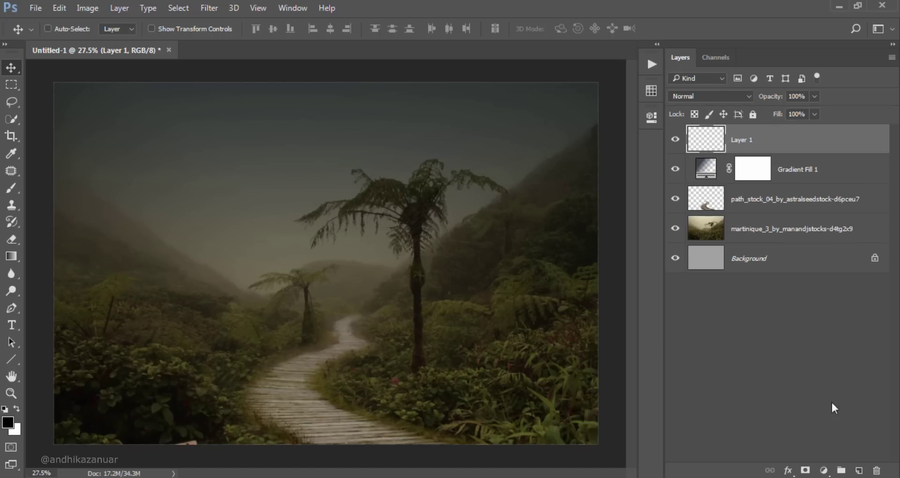
pyautogui.doubleClick(743, 141)
pyautogui.press('BackSpace')
pyautogui.write('ight 1')
pyautogui.press('Return')
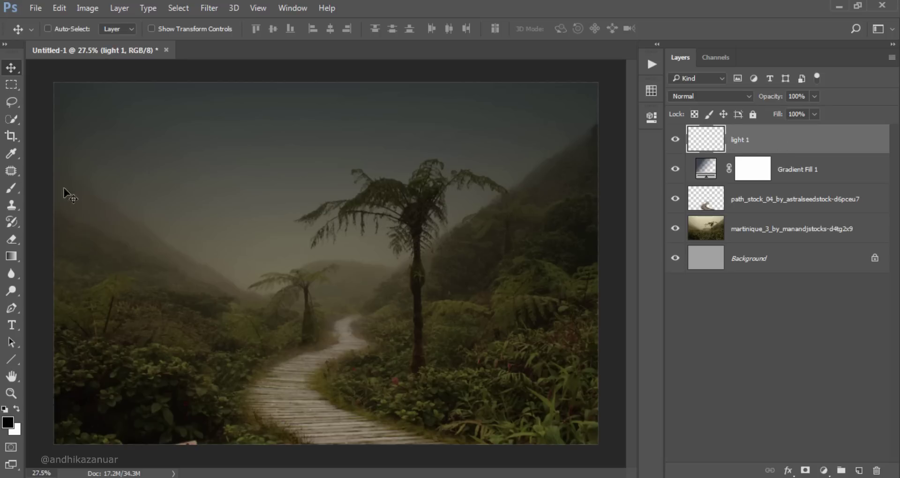
# Pick the Brush tool and set the foreground colour to ffdd00.
pyautogui.click(13, 189)
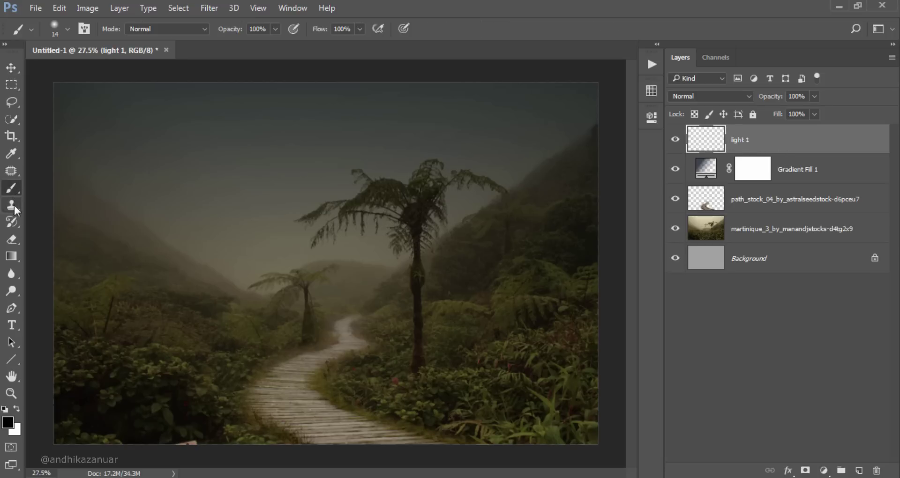
pyautogui.click(7, 421)
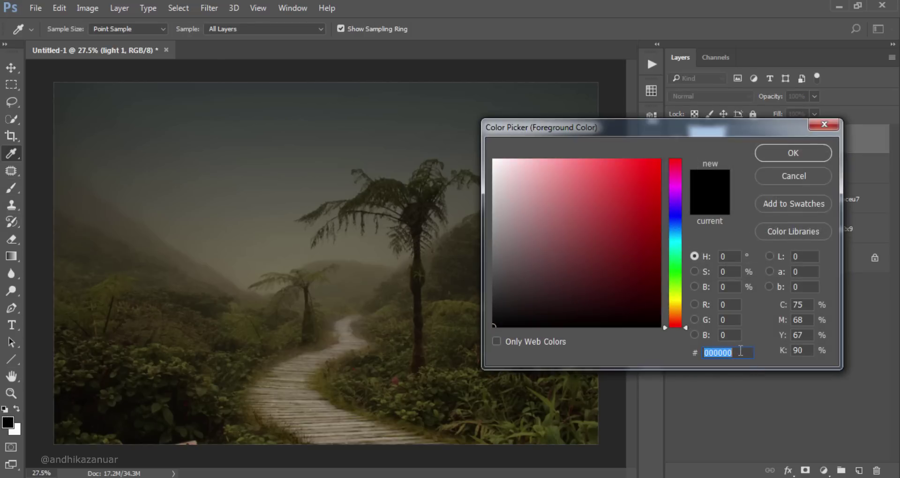
pyautogui.write('f')
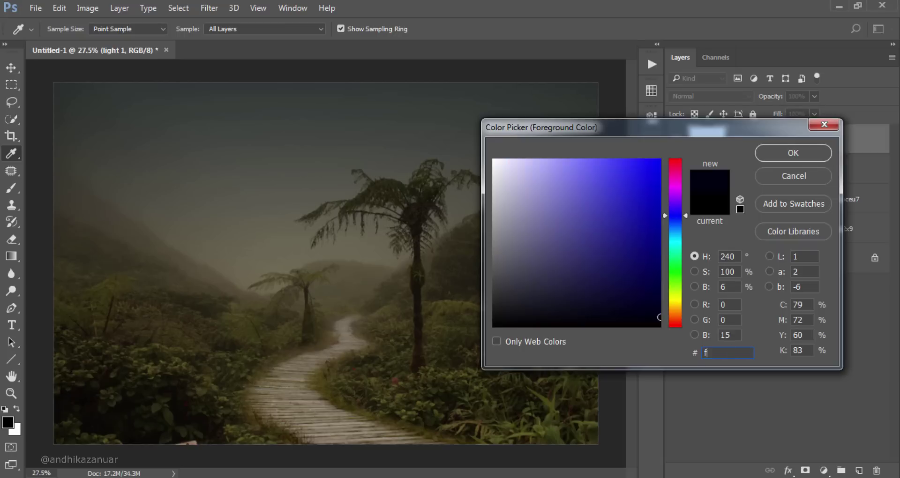
pyautogui.write('f')
pyautogui.write('dd')
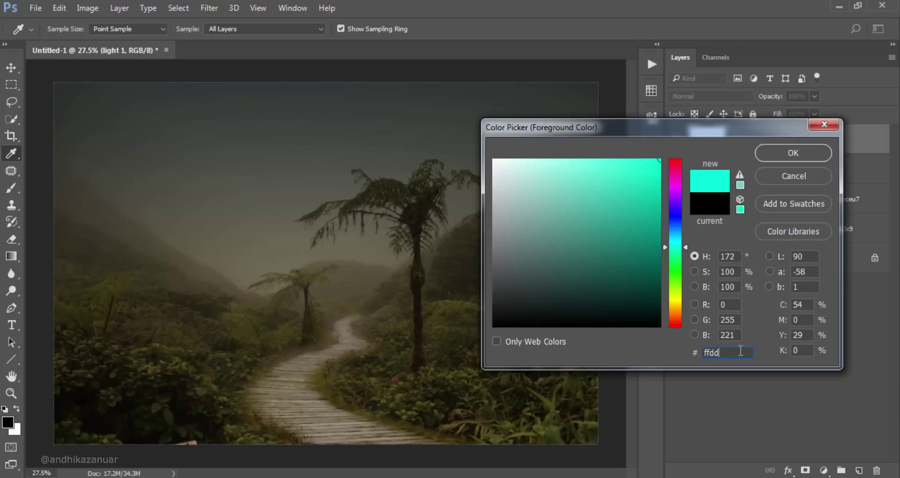
pyautogui.write('00')
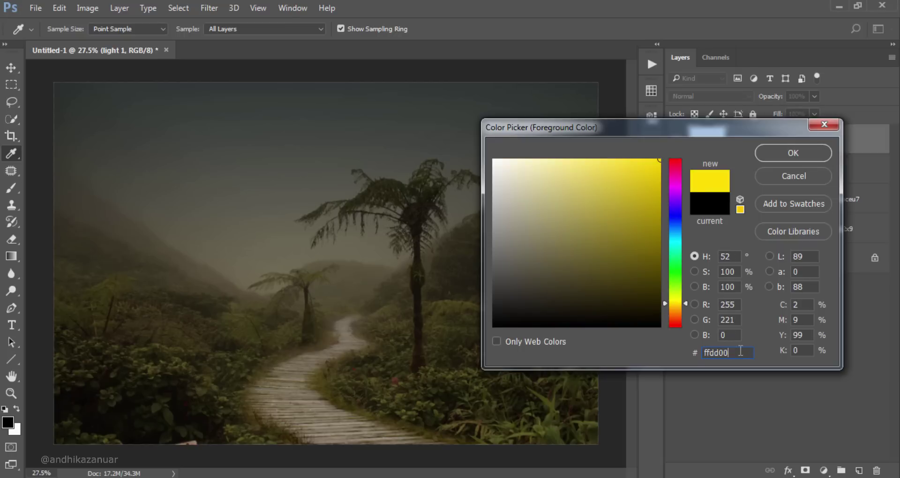
pyautogui.click(775, 149)
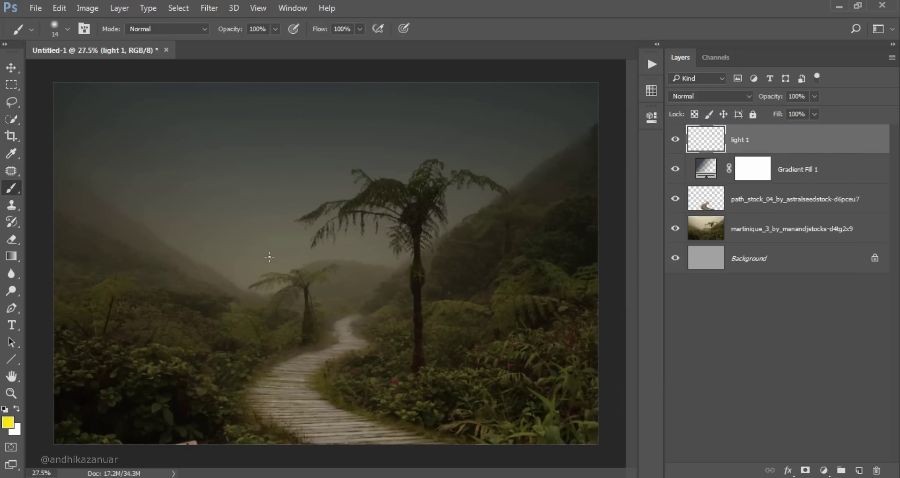
# Paint a 1000 px soft yellow glow over the small palm on light 1 and begin Free Transform.
pyautogui.press(']')
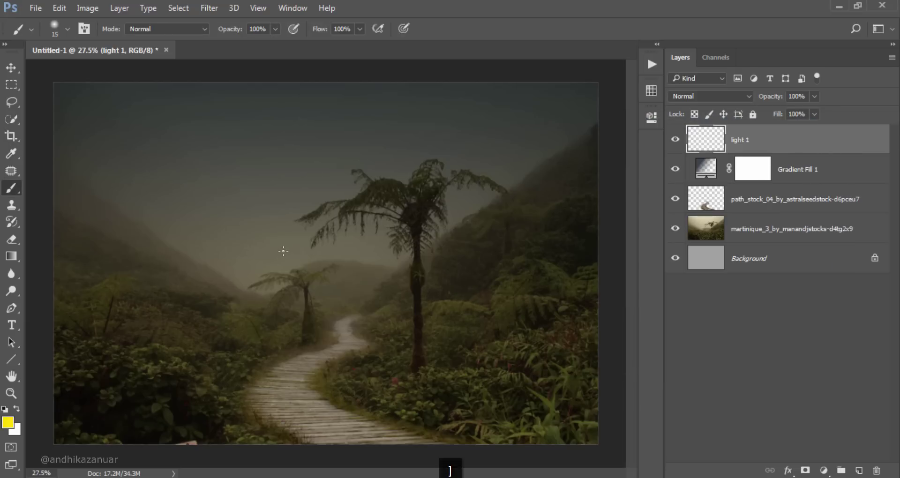
pyautogui.press(']')
pyautogui.press(']')
pyautogui.press(']')
pyautogui.press(']')
pyautogui.press(']')
pyautogui.press(']')
pyautogui.press(']')
pyautogui.press(']')
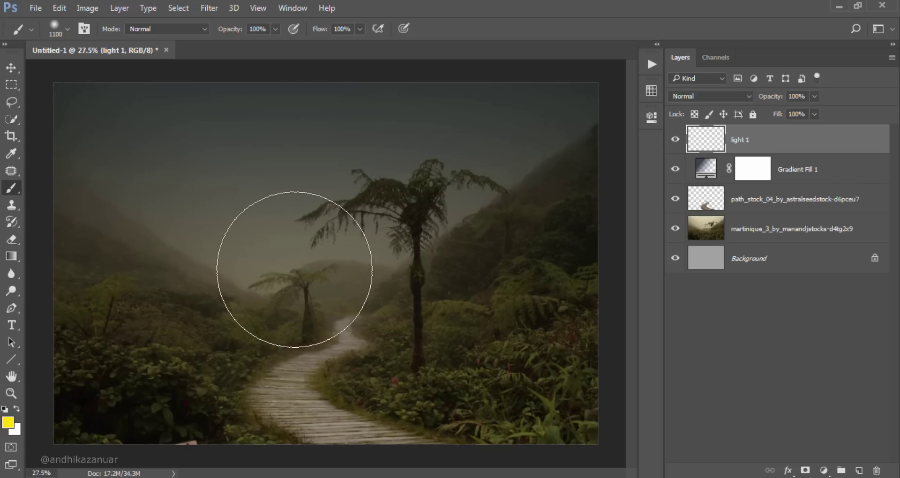
pyautogui.press('[')
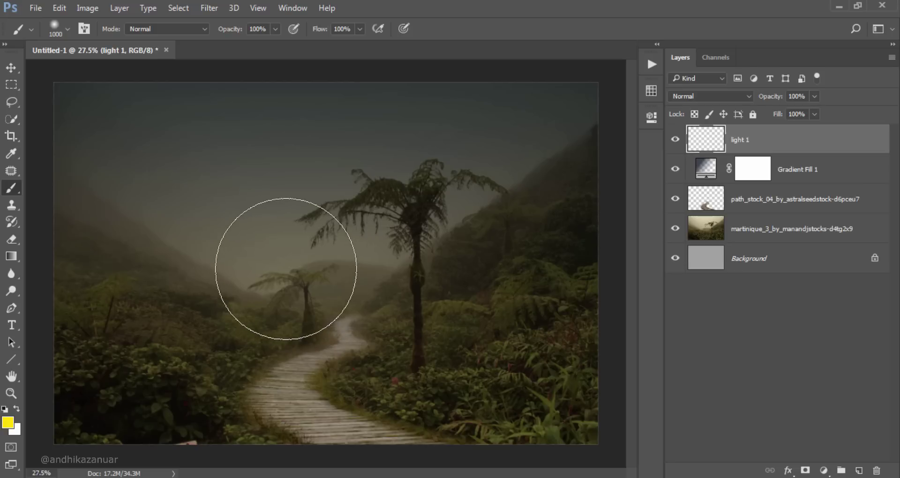
pyautogui.click(286, 268)
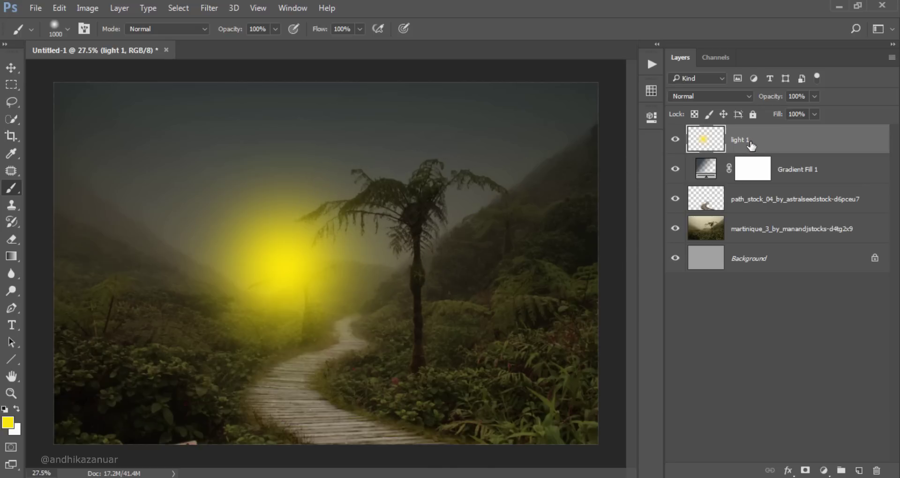
pyautogui.hotkey('ctrl', 't')
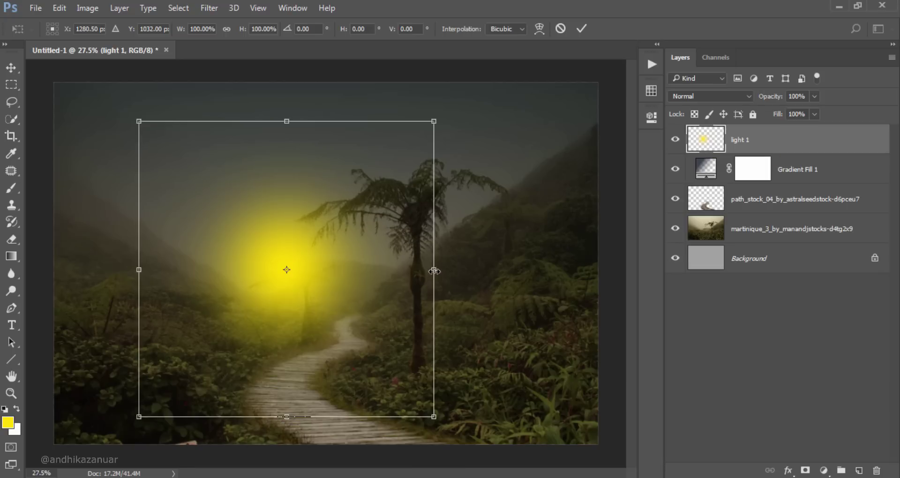
# Stretch the light 1 glow to about 202.70% width and 121.38% height at the canvas top.
pyautogui.moveTo(433, 270); pyautogui.dragTo(585, 265)
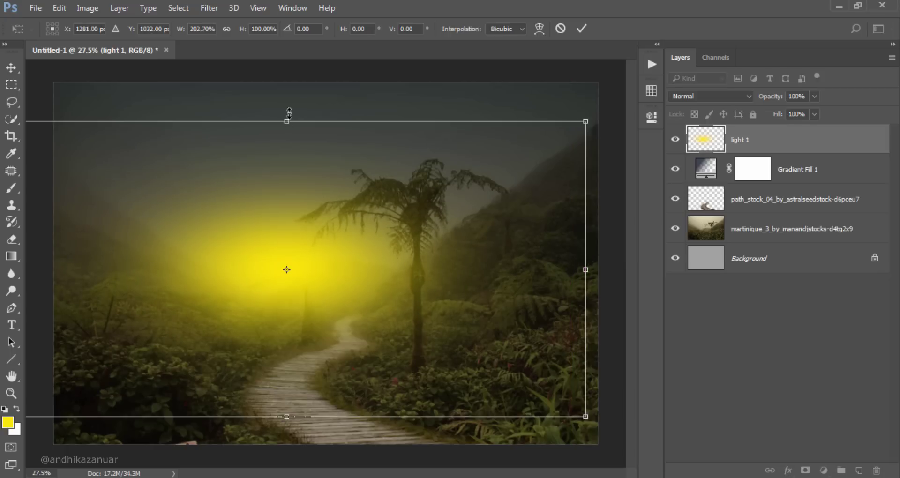
pyautogui.moveTo(285, 121); pyautogui.dragTo(289, 59)
pyautogui.moveTo(287, 110); pyautogui.dragTo(278, 133)
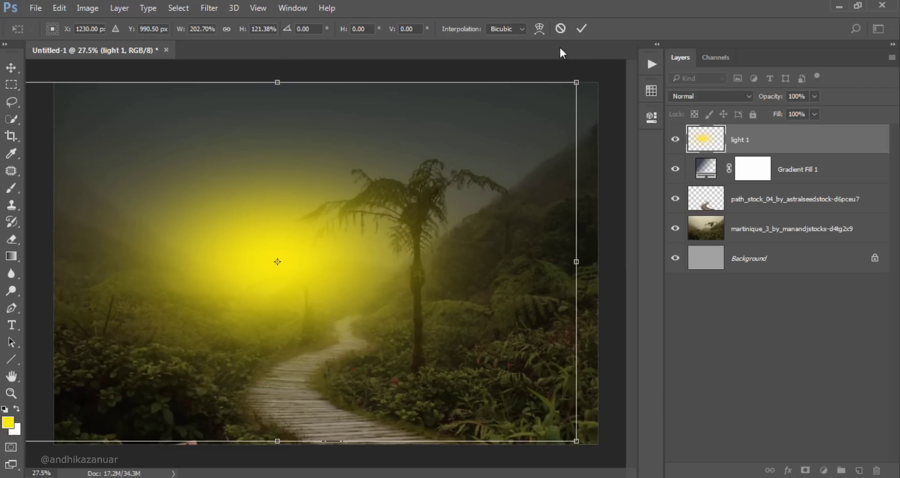
pyautogui.click(581, 29)
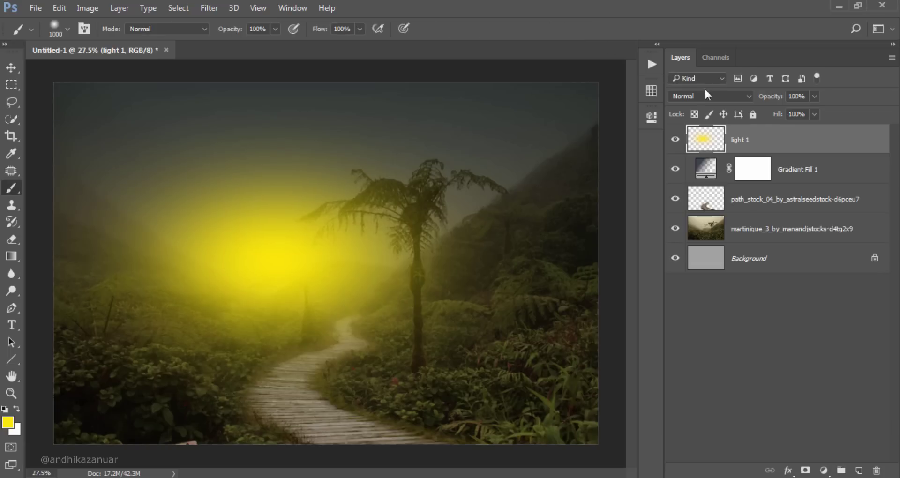
pyautogui.click(711, 100)
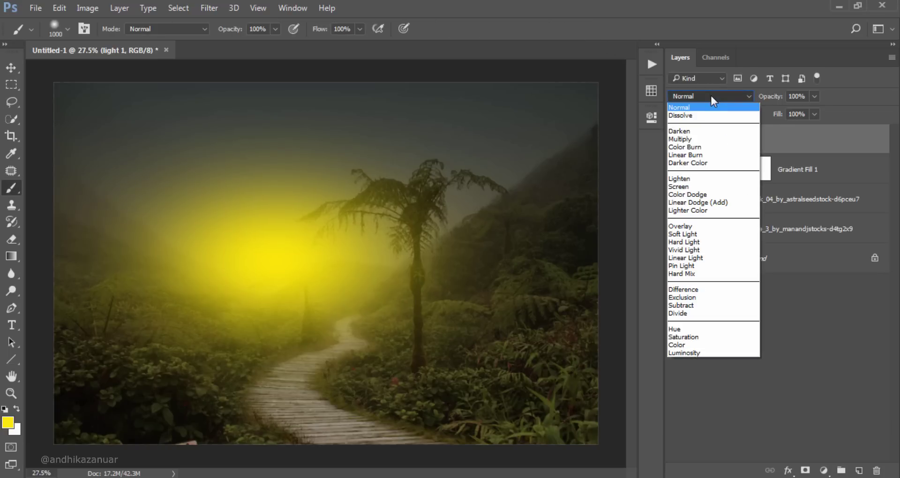
# Set the light 1 layer's blend mode to Soft Light.
pyautogui.click(695, 234)
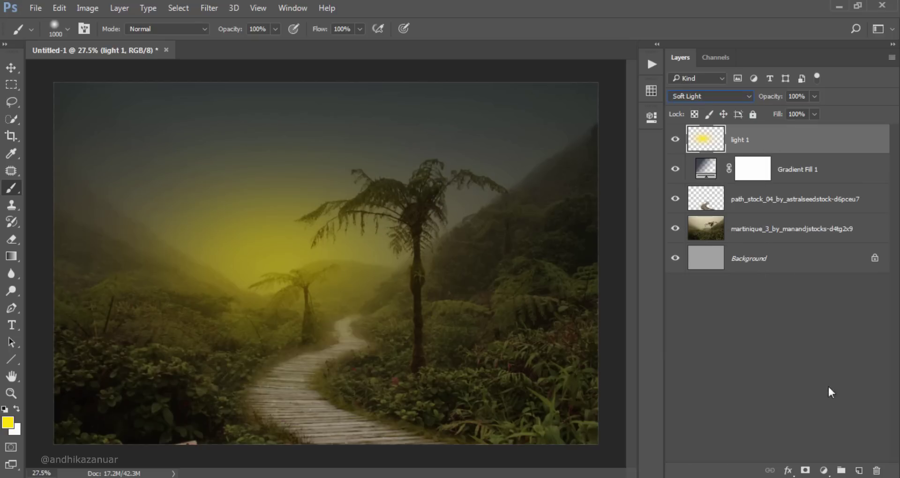
# Add a new empty layer on top and name it 'light 2'.
pyautogui.click(858, 471)
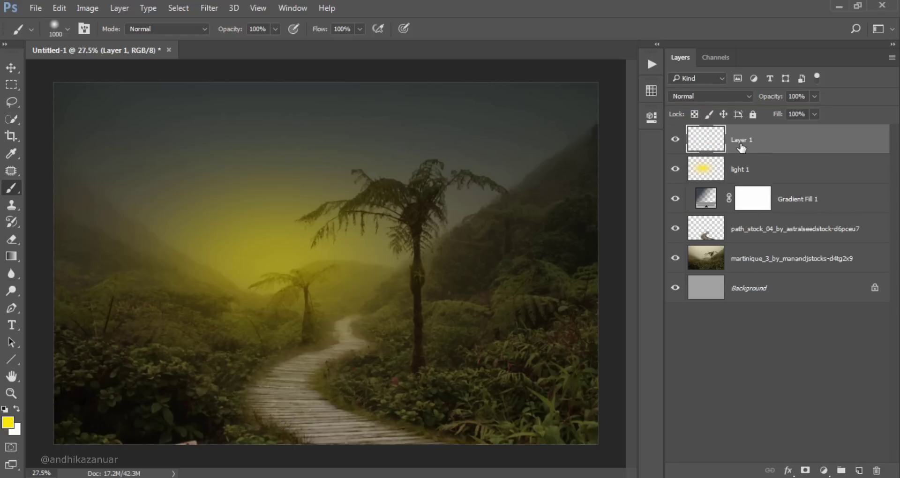
pyautogui.doubleClick(740, 143)
pyautogui.press('BackSpace')
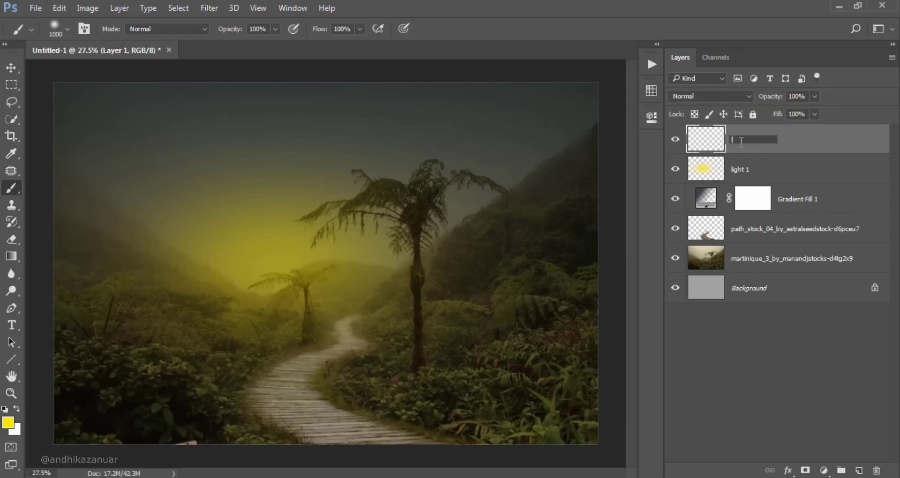
pyautogui.write('light 2')
pyautogui.press('Return')
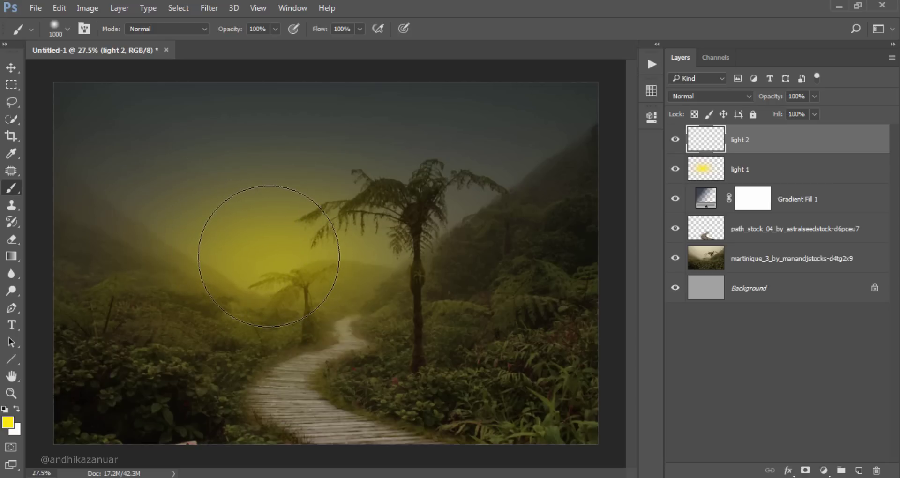
# Paint a 900 px yellow glow over the small palm and begin Free Transform.
pyautogui.press('[')
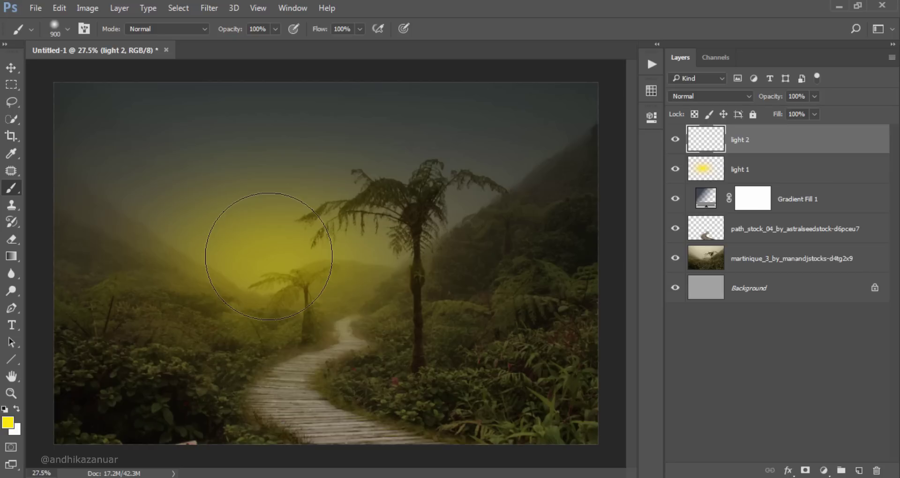
pyautogui.click(260, 252)
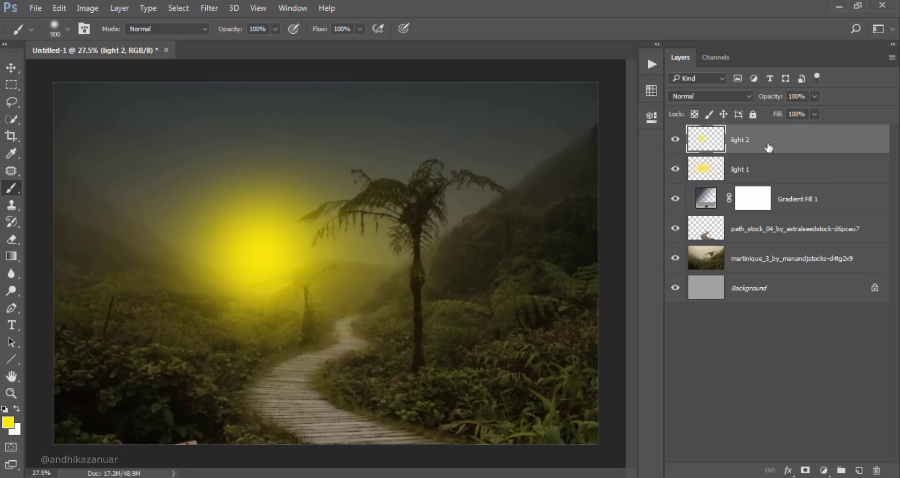
pyautogui.hotkey('ctrl', 't')
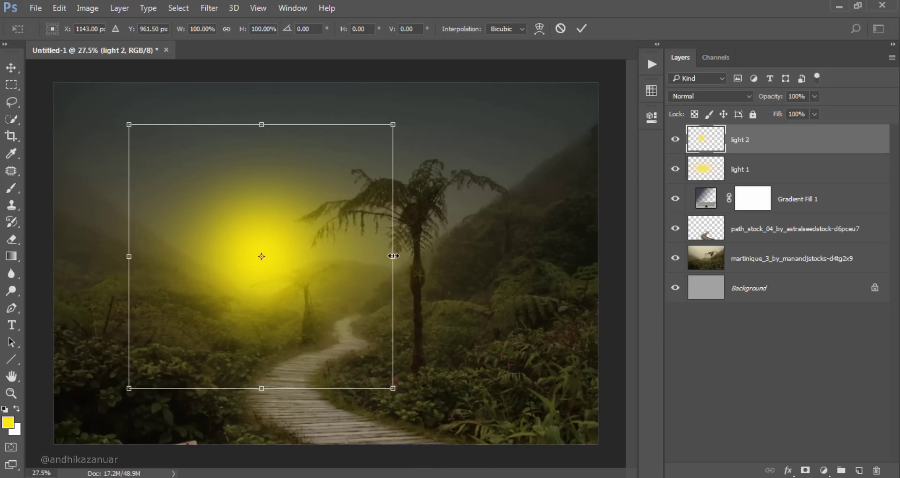
# Widen the light 2 glow, shift it slightly left, and commit the transform.
pyautogui.moveTo(393, 256); pyautogui.dragTo(442, 253)
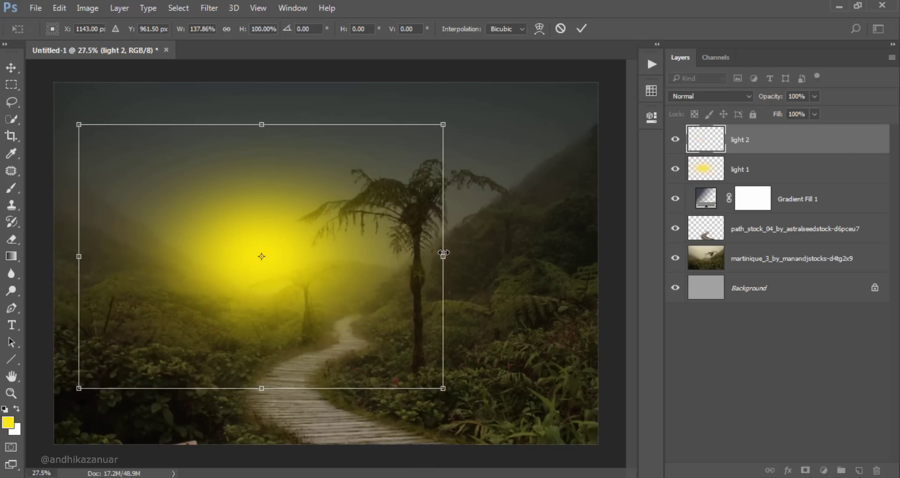
pyautogui.moveTo(333, 217); pyautogui.dragTo(333, 219)
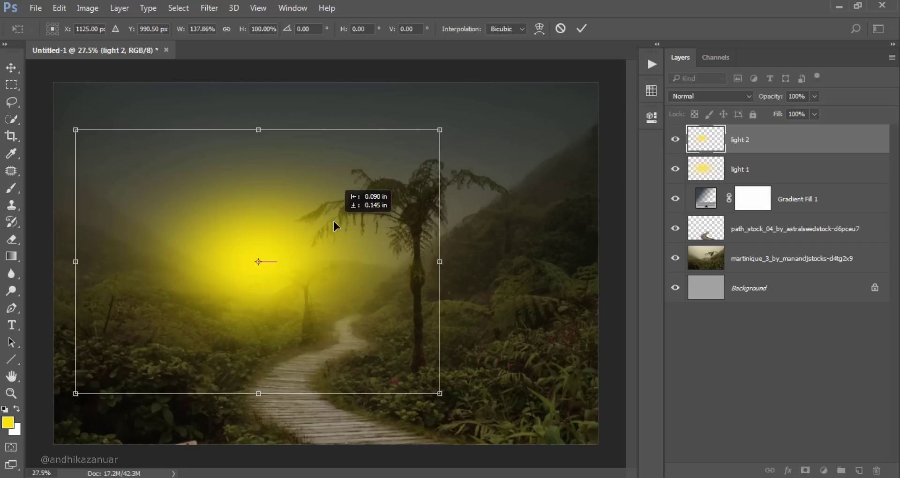
pyautogui.click(585, 28)
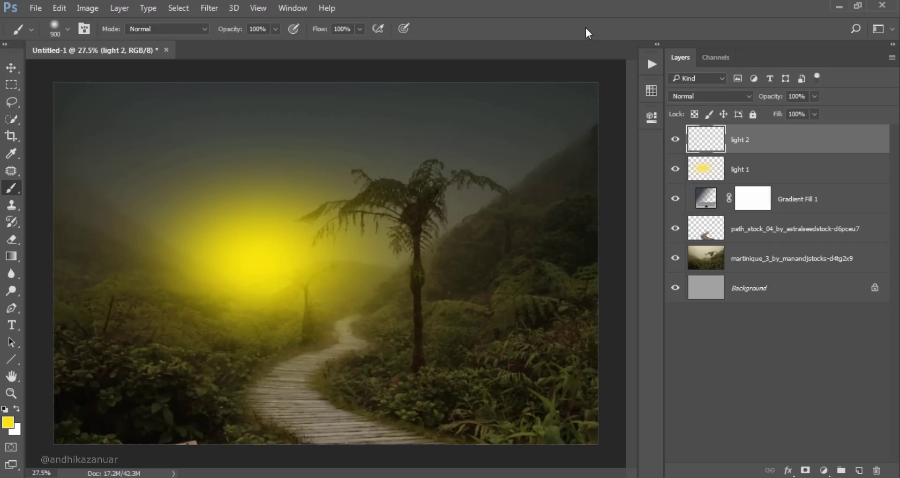
# Lower the light 2 layer's opacity to 54%.
pyautogui.click(815, 96)
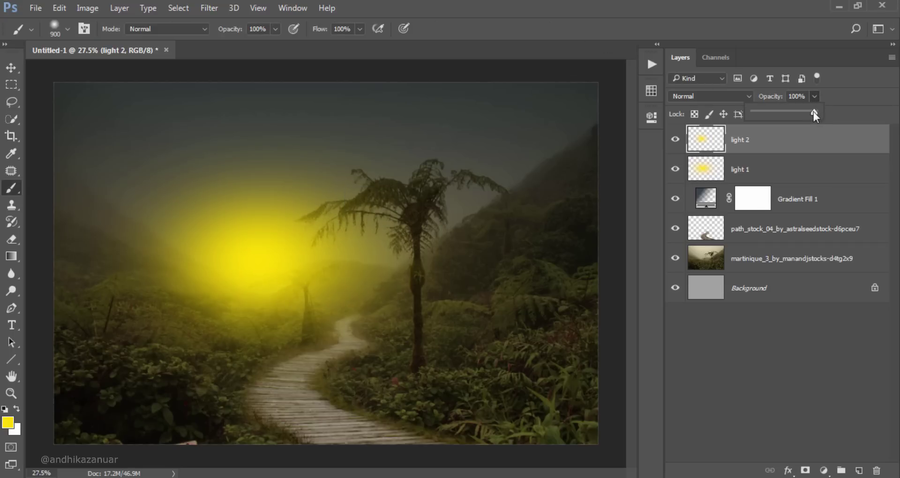
pyautogui.moveTo(814, 111); pyautogui.dragTo(790, 111)
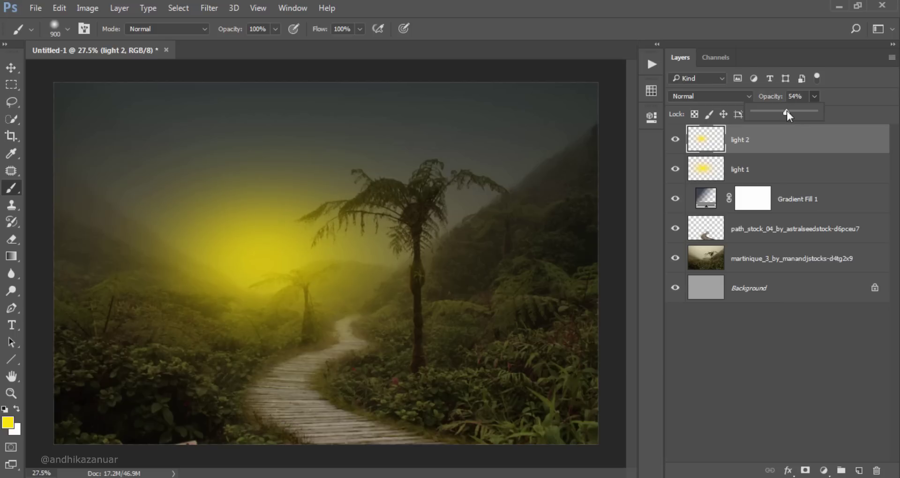
pyautogui.click(777, 140)
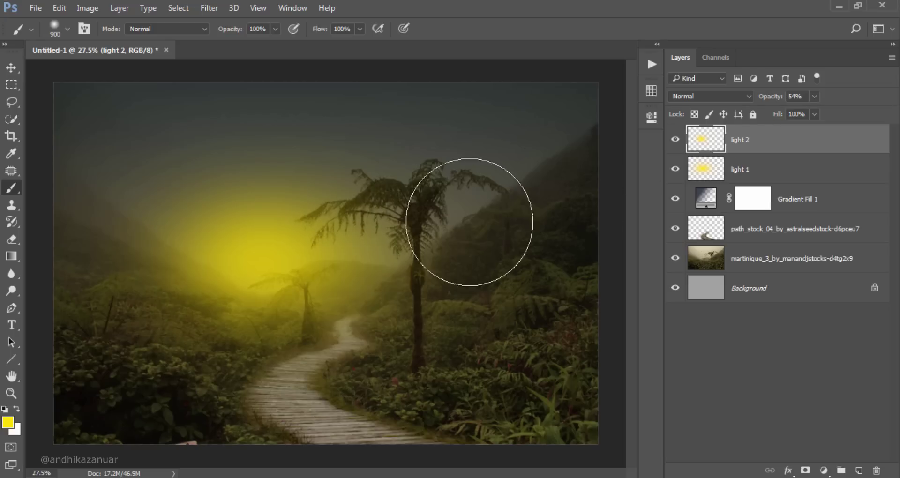
pyautogui.click(11, 68)
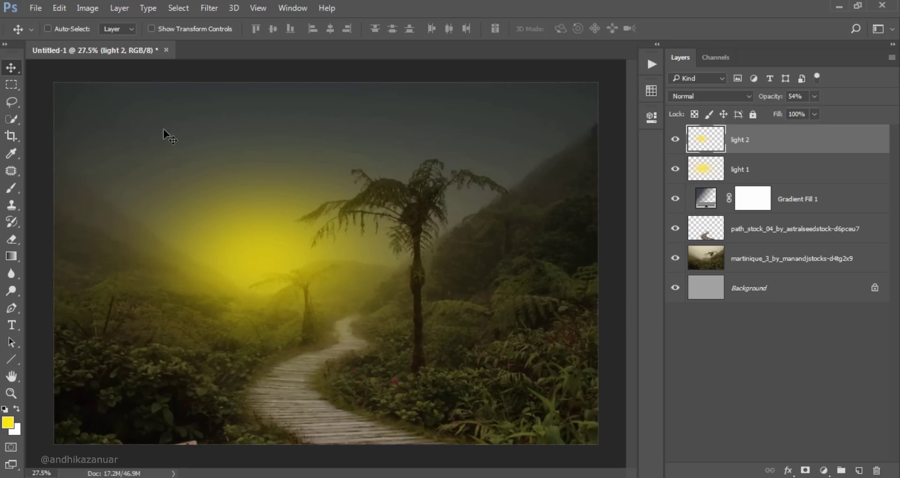
# Place the IMG_8976 cyclist photo into the composite with File > Place Embedded.
pyautogui.click(36, 9)
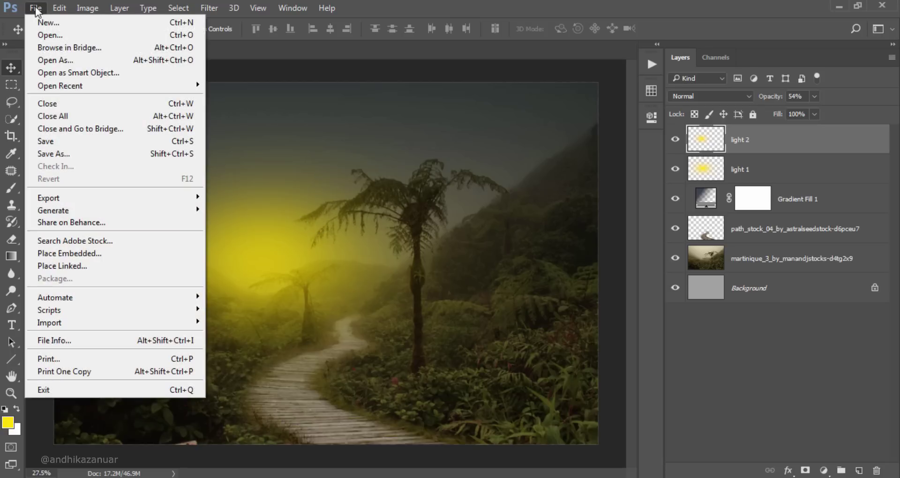
pyautogui.click(65, 34)
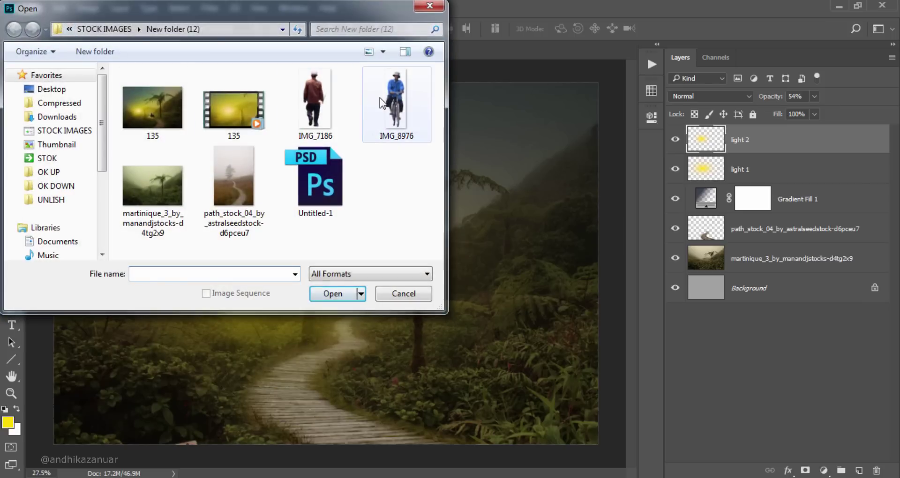
pyautogui.click(380, 98)
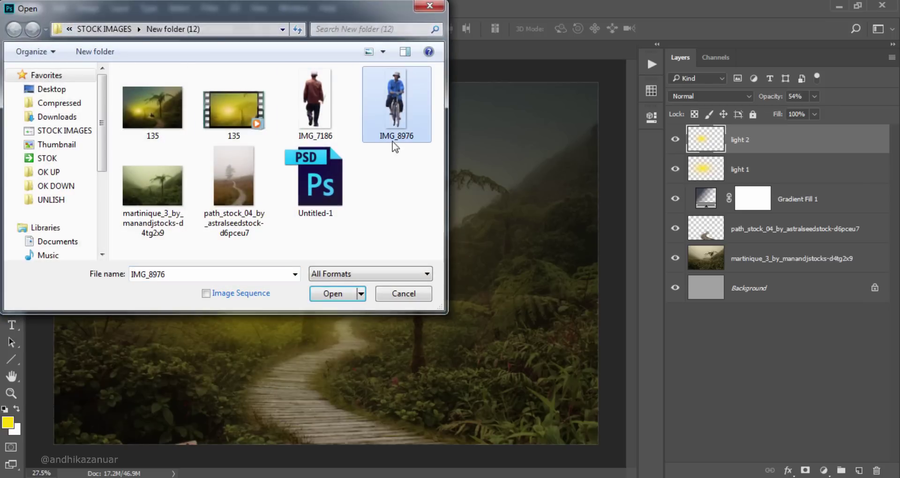
pyautogui.click(335, 292)
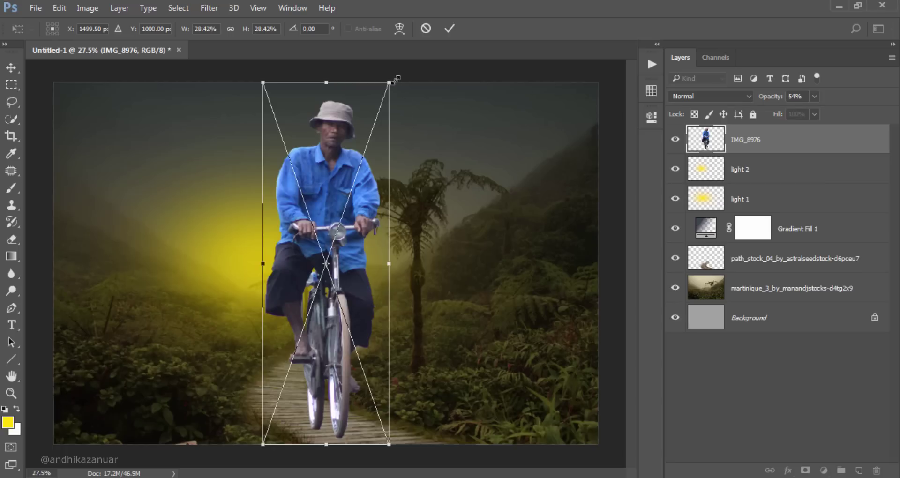
# Scale the cyclist to about 9.66% and set him on the wooden boardwalk below the glow.
pyautogui.moveTo(396, 80); pyautogui.dragTo(333, 322)
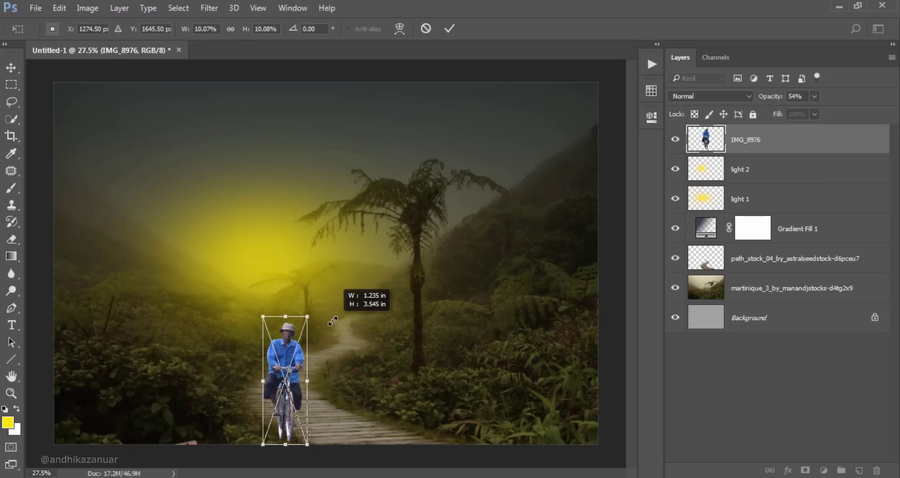
pyautogui.moveTo(282, 341); pyautogui.dragTo(300, 315)
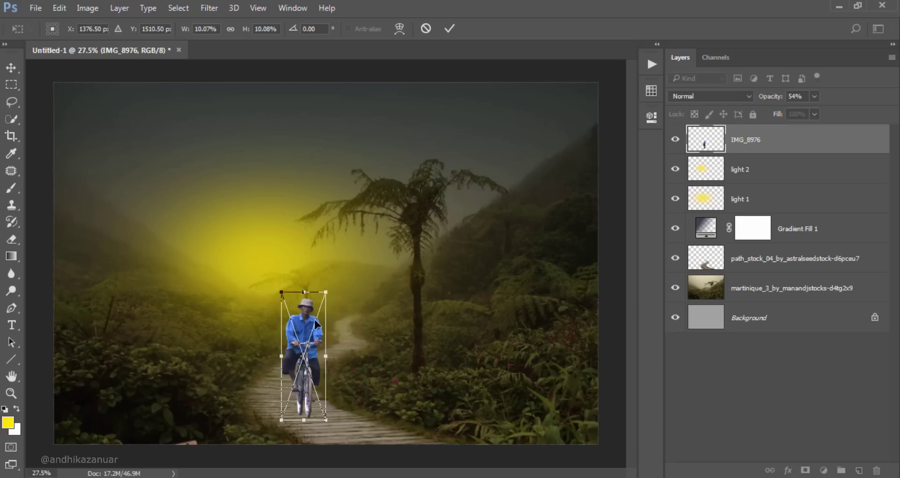
pyautogui.moveTo(316, 324); pyautogui.dragTo(312, 320)
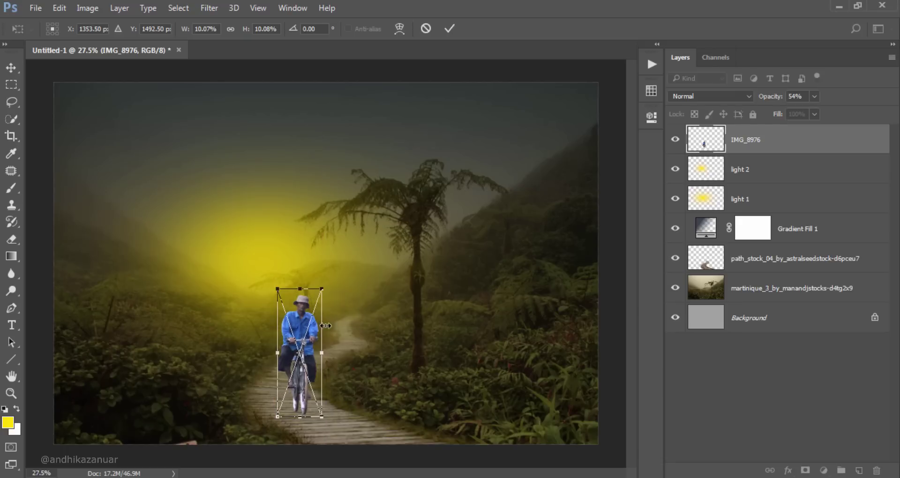
pyautogui.press('Right')
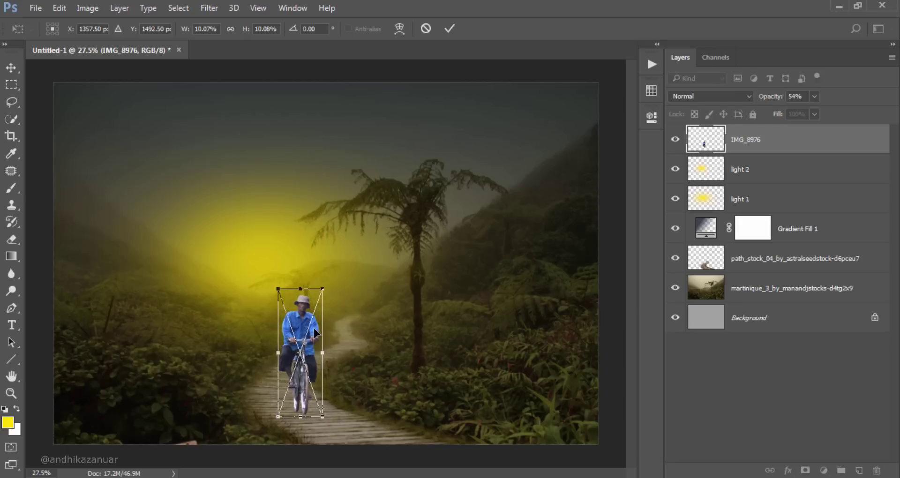
pyautogui.press('Right')
pyautogui.press('Right')
pyautogui.press('Right')
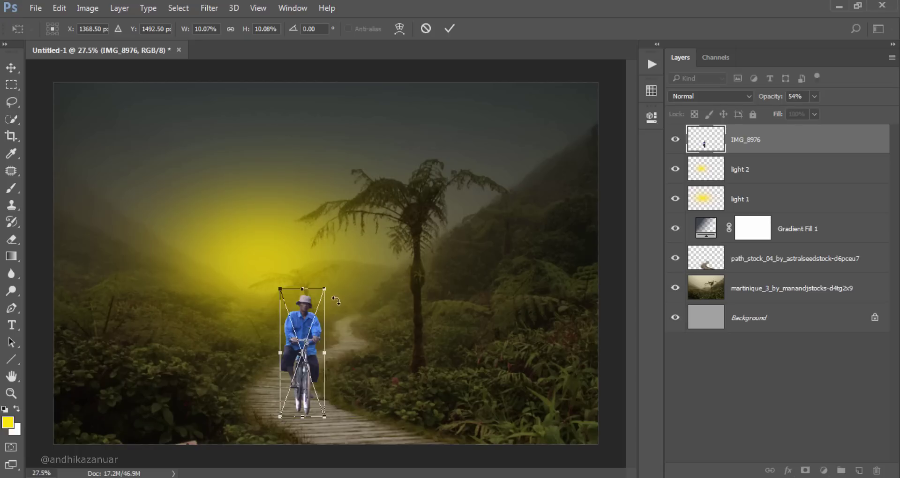
pyautogui.moveTo(325, 291)
pyautogui.mouseDown()
pyautogui.moveTo(301, 322)
pyautogui.moveTo(286, 318)
pyautogui.mouseUp()
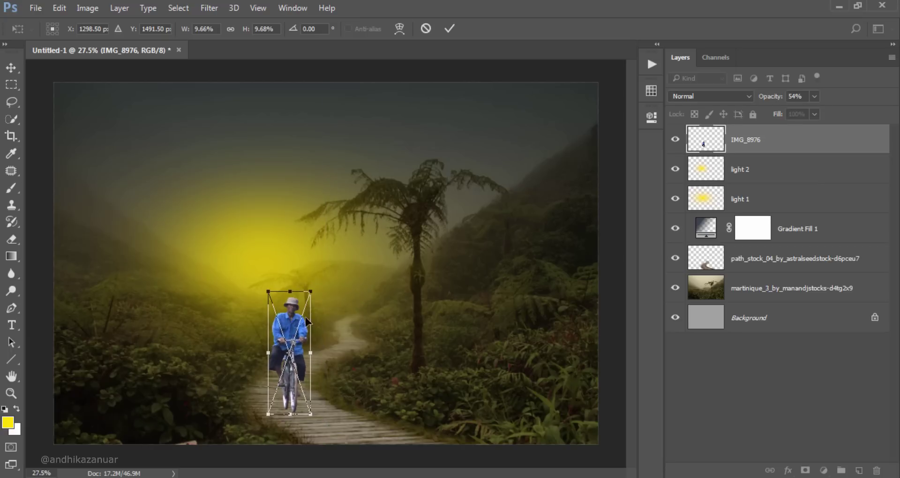
pyautogui.moveTo(299, 320); pyautogui.dragTo(304, 325)
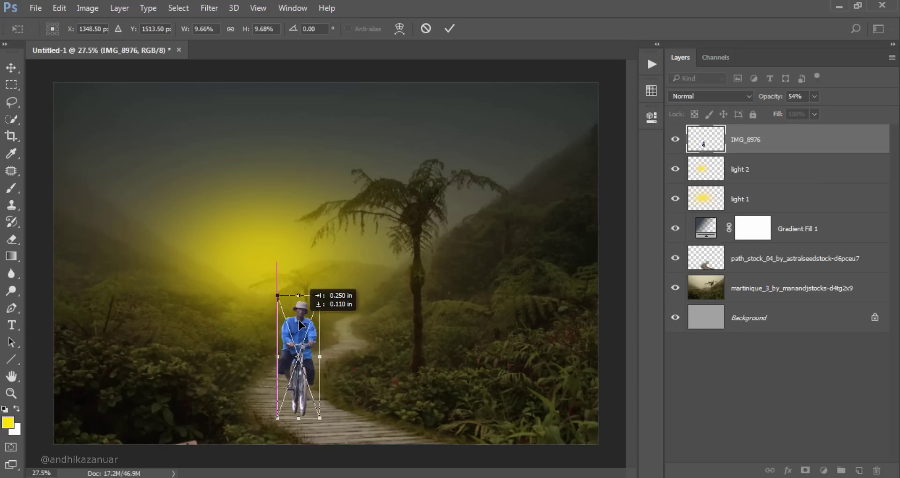
pyautogui.click(449, 26)
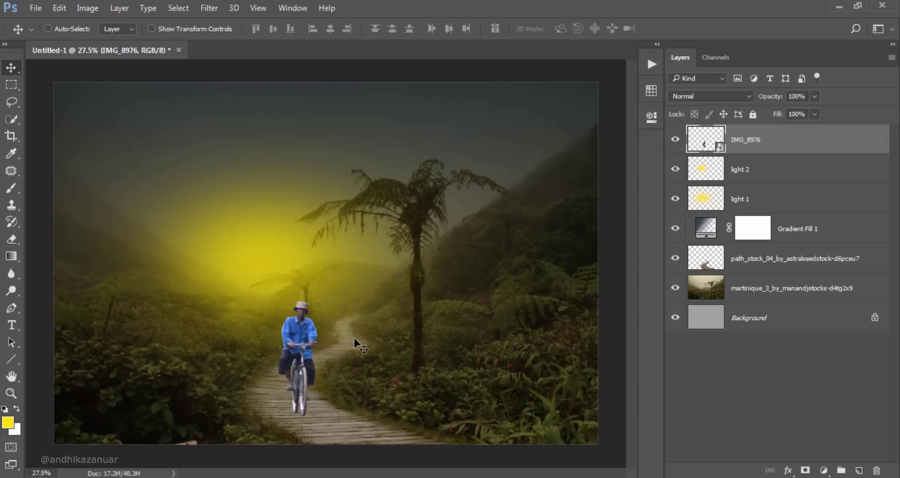
pyautogui.hotkey('shift', 'Right')
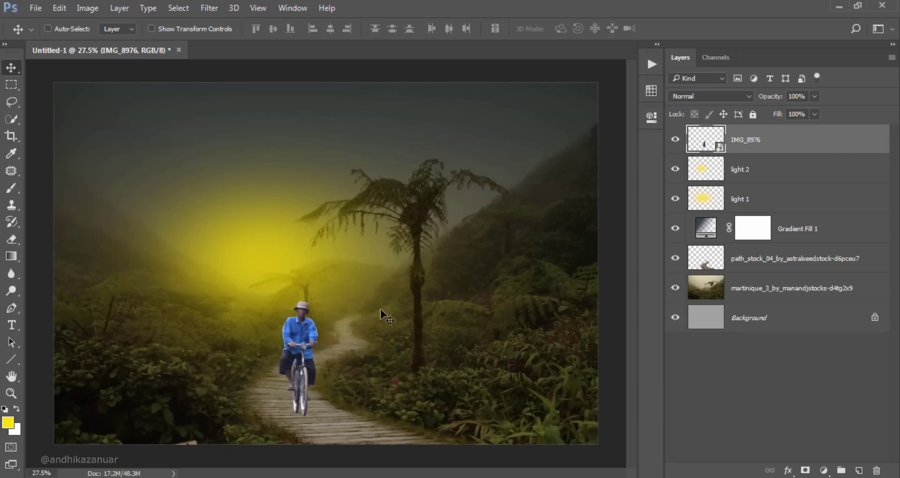
# Rasterize the IMG_8976 cyclist layer and rename it 'human'.
pyautogui.rightClick(840, 144)
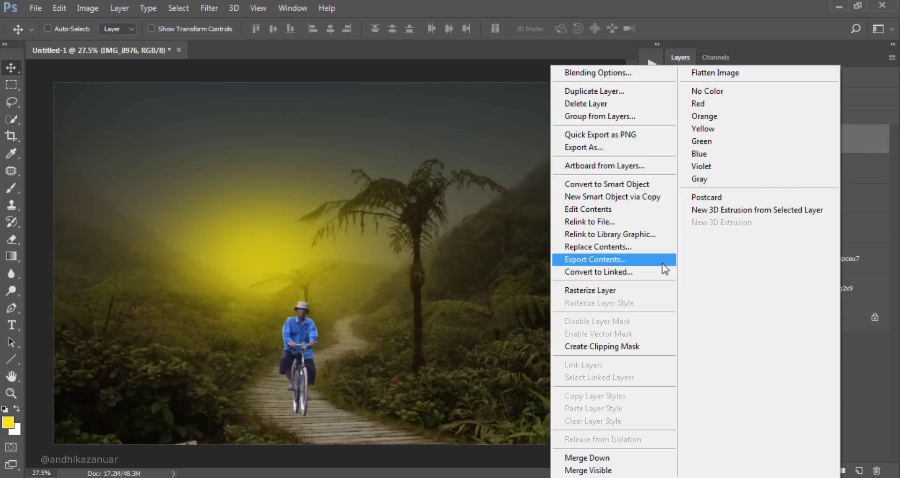
pyautogui.click(630, 289)
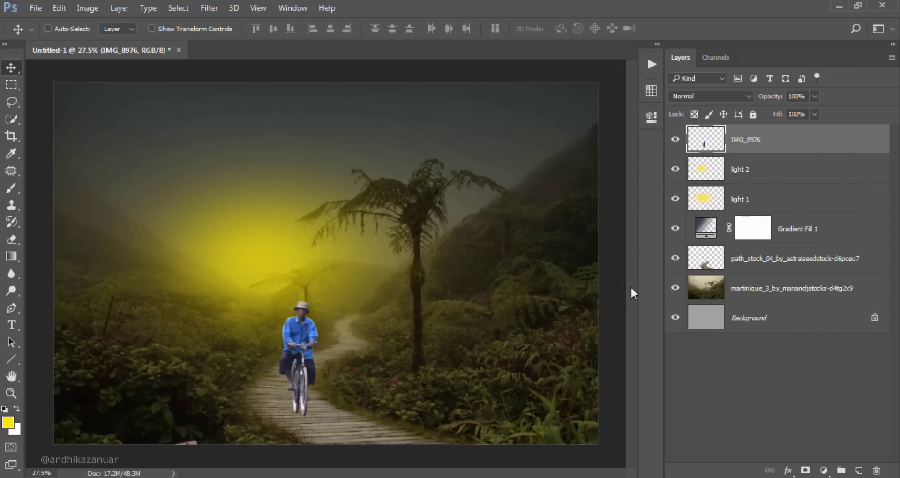
pyautogui.doubleClick(744, 140)
pyautogui.write('hu')
pyautogui.write('man')
pyautogui.press('Return')
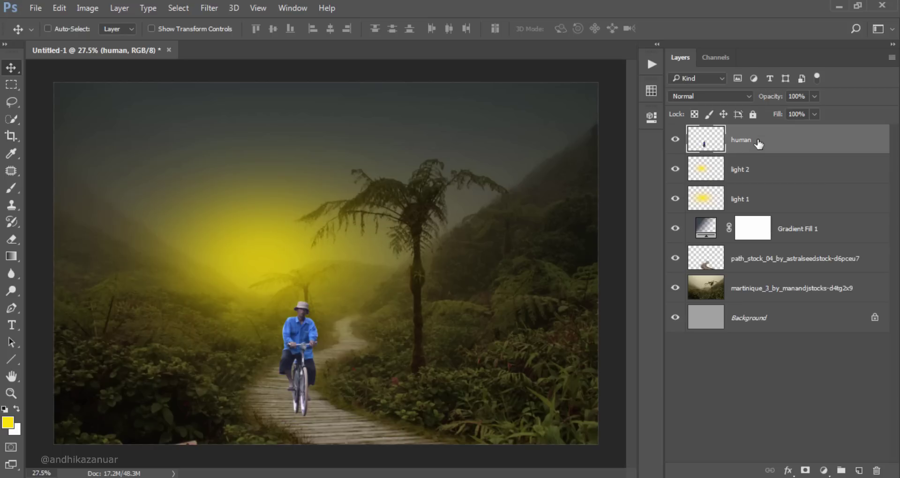
pyautogui.hotkey('ctrl', 'u')
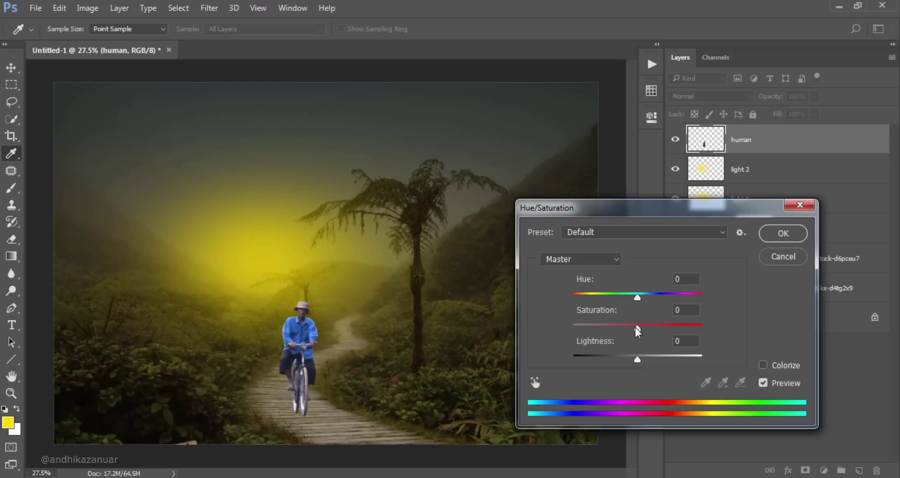
# Lower the human layer's Hue/Saturation Saturation to -26 and apply it.
pyautogui.moveTo(635, 327); pyautogui.dragTo(621, 329)
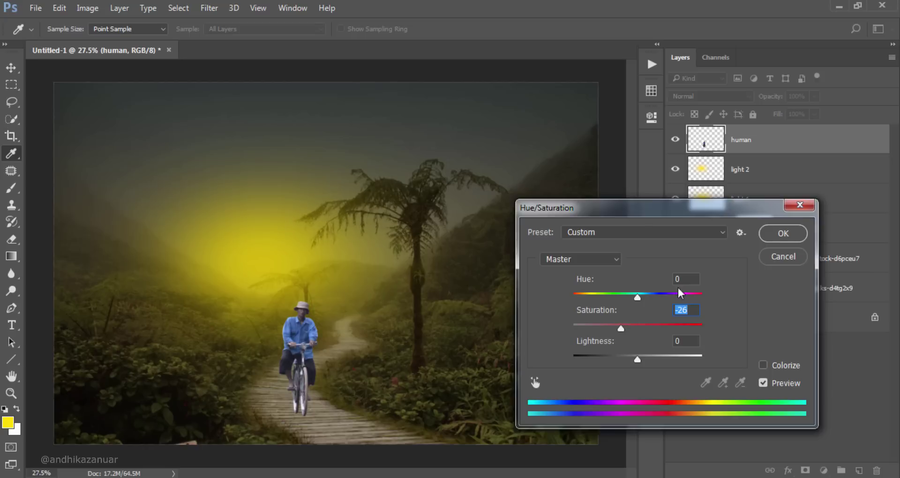
pyautogui.click(781, 235)
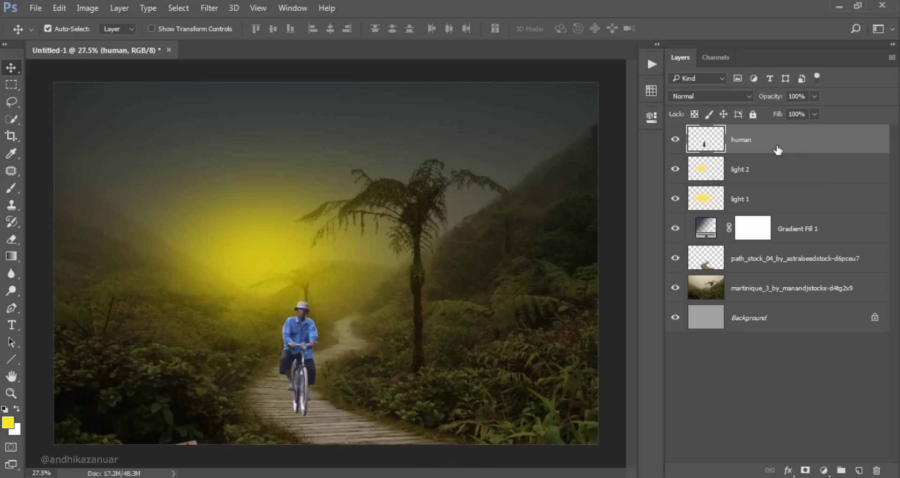
pyautogui.hotkey('ctrl', 'b')
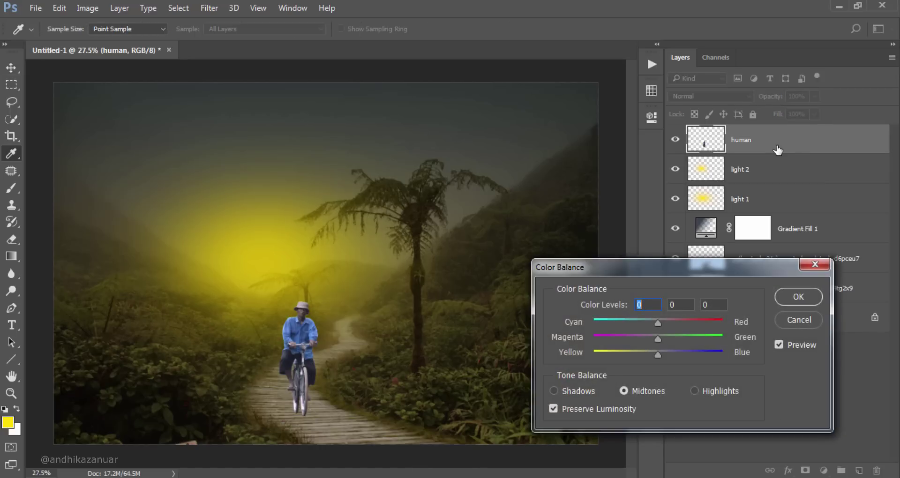
# Try small red and blue shifts in the cyclist's midtones colour balance.
pyautogui.click(623, 390)
pyautogui.moveTo(659, 323)
pyautogui.mouseDown()
pyautogui.moveTo(665, 341)
pyautogui.moveTo(653, 354)
pyautogui.mouseUp()
pyautogui.moveTo(654, 356); pyautogui.dragTo(656, 356)
# Set the highlights colour balance to +21, -3, -39 and apply it.
pyautogui.click(693, 390)
pyautogui.click(672, 324)
pyautogui.moveTo(659, 338); pyautogui.dragTo(656, 339)
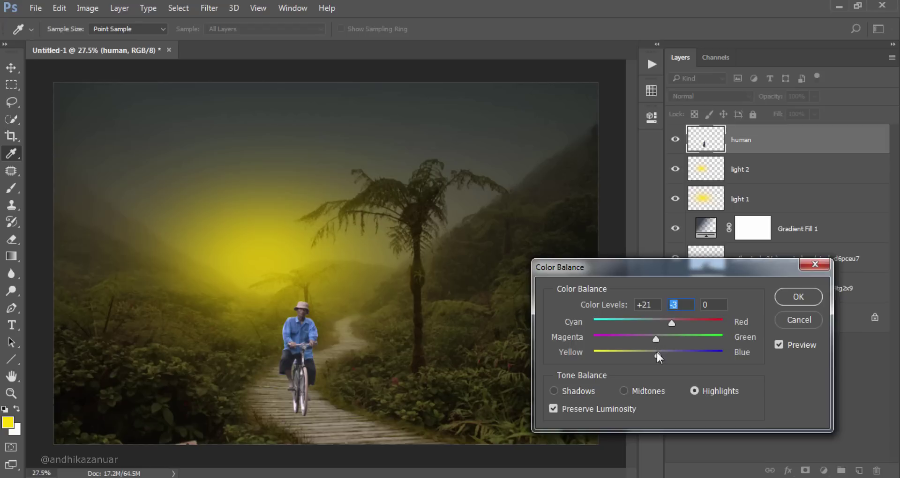
pyautogui.moveTo(656, 353); pyautogui.dragTo(637, 351)
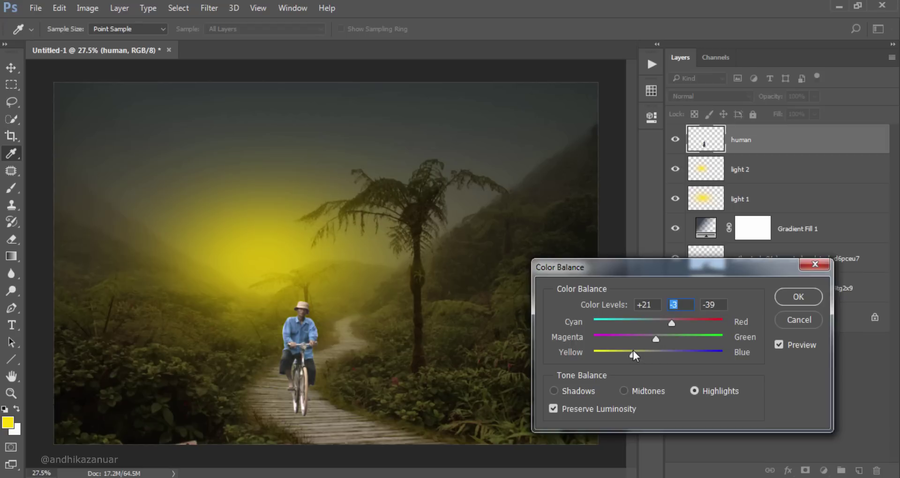
pyautogui.click(632, 350)
pyautogui.click(779, 343)
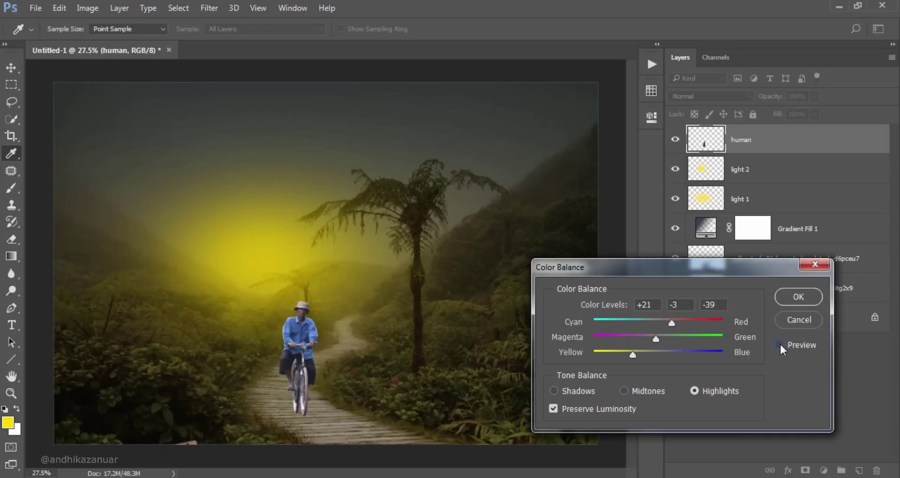
pyautogui.click(780, 344)
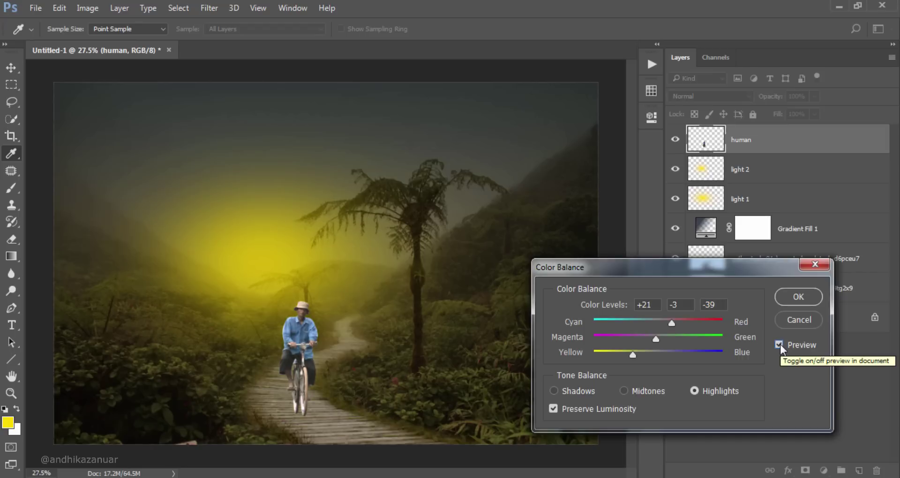
pyautogui.click(789, 297)
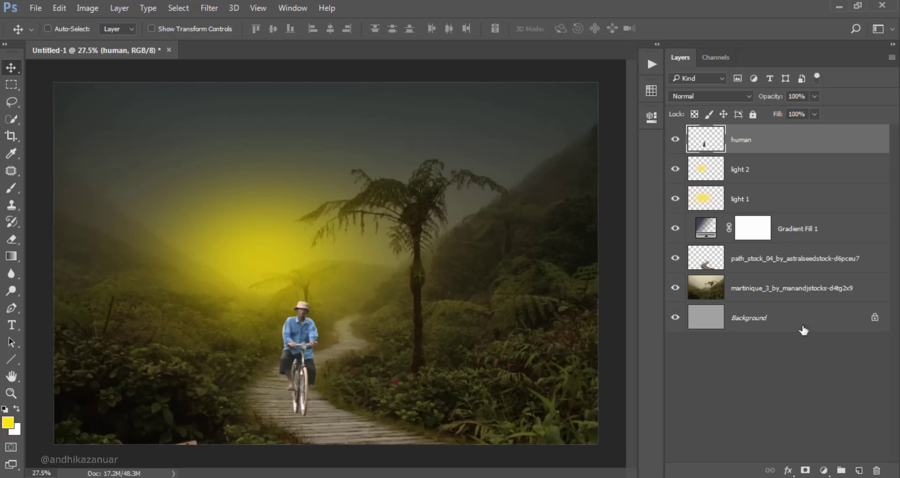
# Add a Brightness/Contrast layer clipped to the cyclist at brightness -80, then select its mask.
pyautogui.click(823, 470)
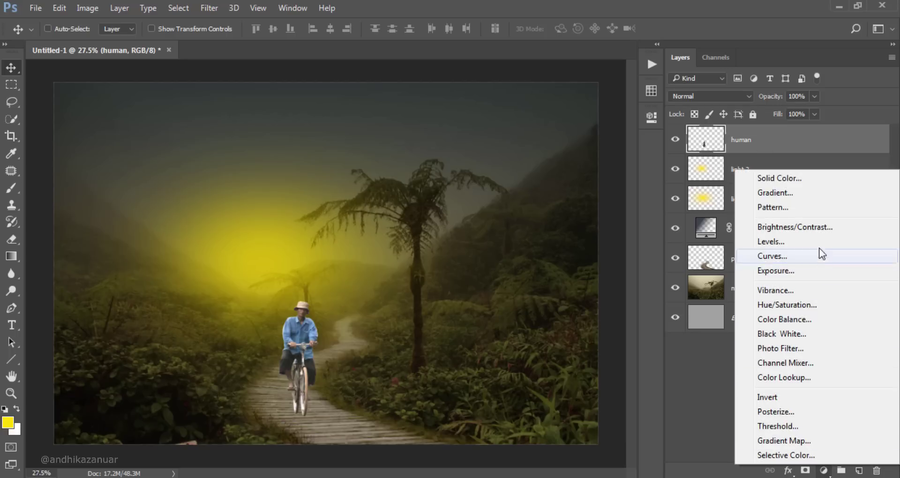
pyautogui.click(820, 227)
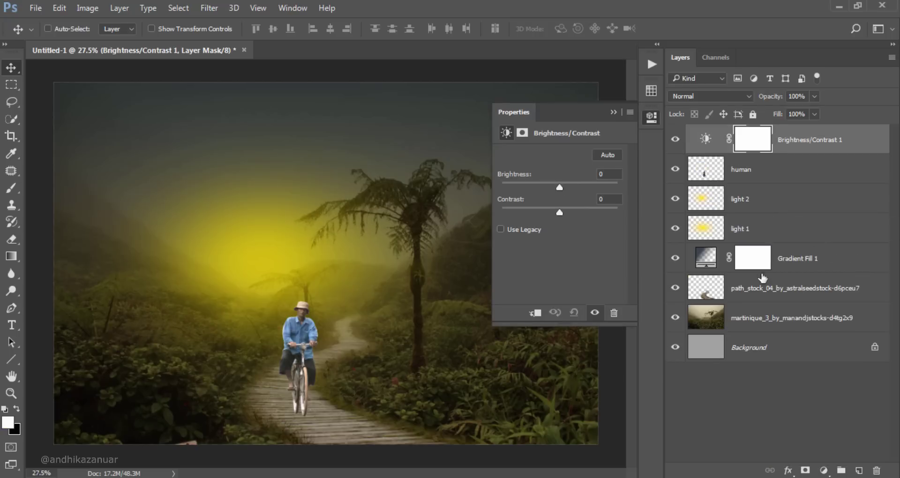
pyautogui.click(535, 313)
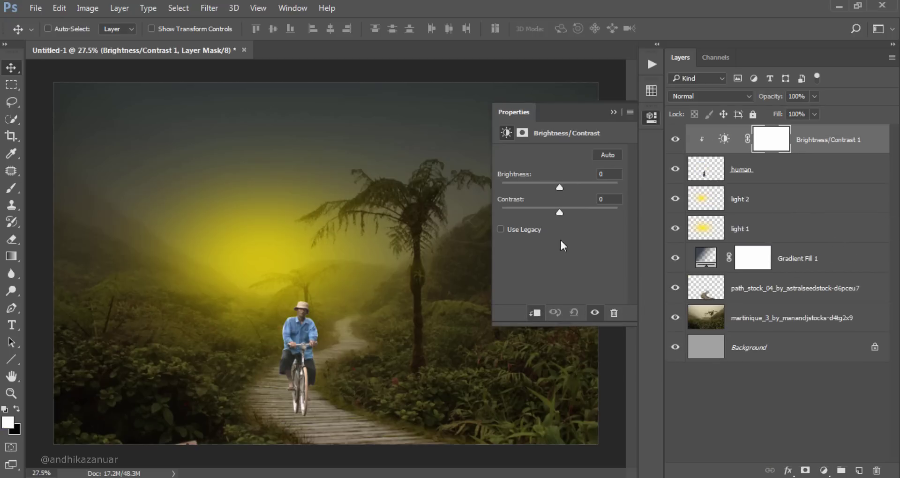
pyautogui.moveTo(558, 189); pyautogui.dragTo(525, 186)
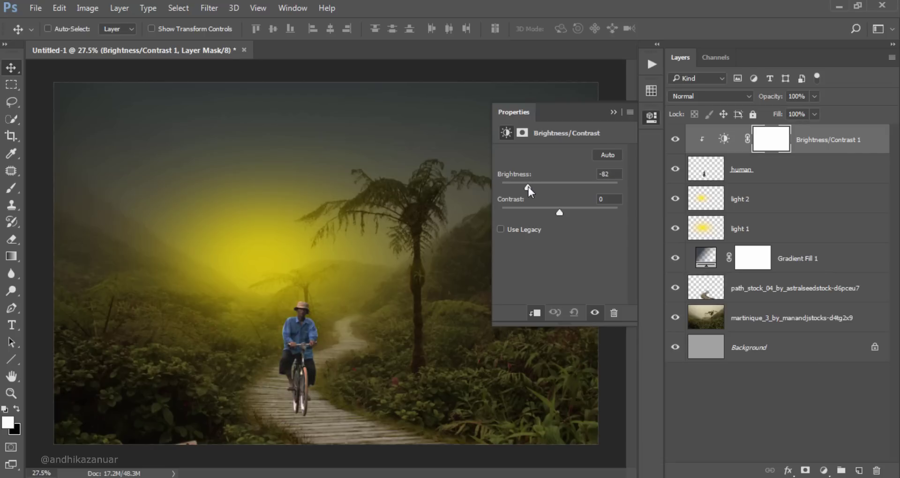
pyautogui.moveTo(527, 187); pyautogui.dragTo(530, 187)
pyautogui.click(769, 136)
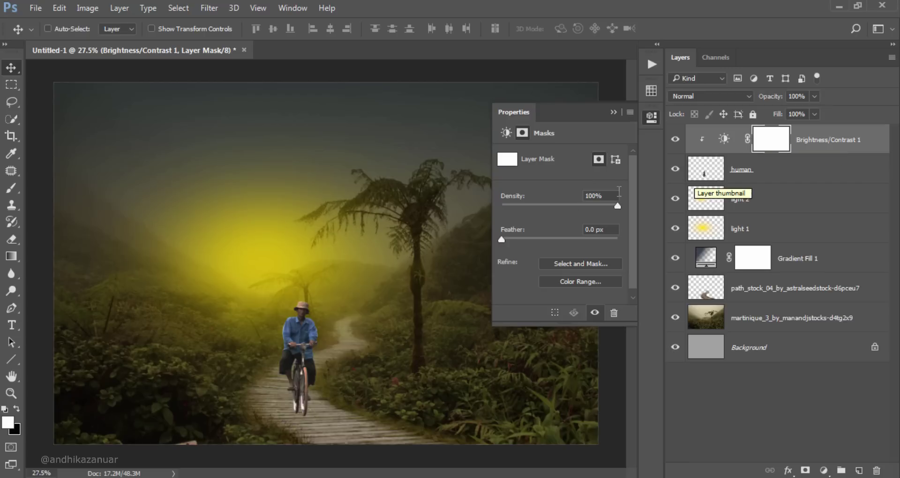
# Set up a small black brush and zoom in on the cyclist.
pyautogui.click(10, 189)
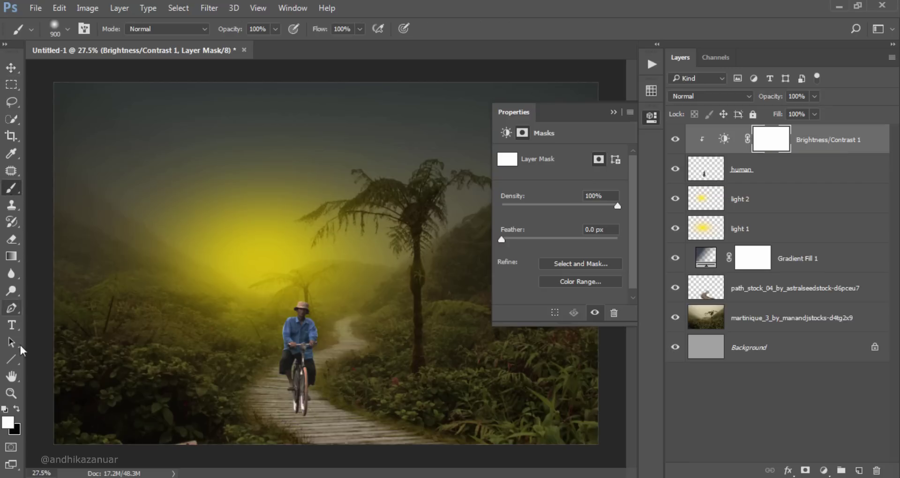
pyautogui.click(15, 409)
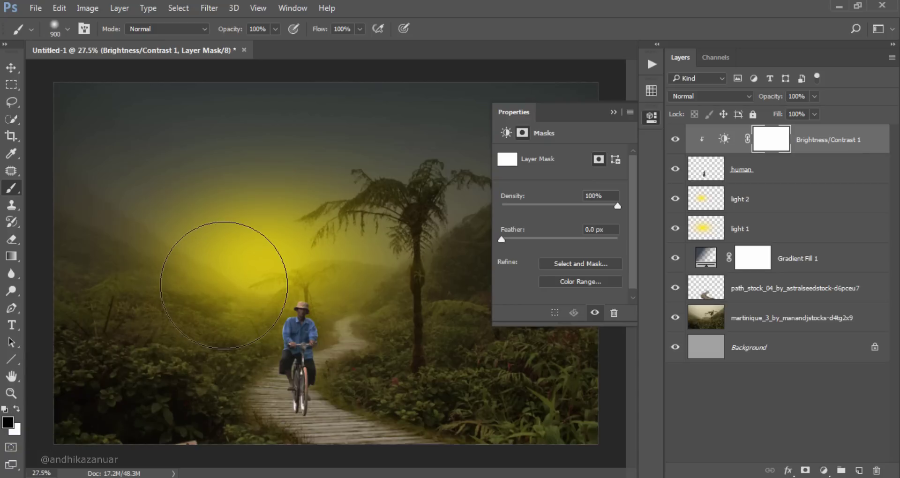
pyautogui.press('[')
pyautogui.press('[')
pyautogui.press('[')
pyautogui.press('[')
pyautogui.press('[')
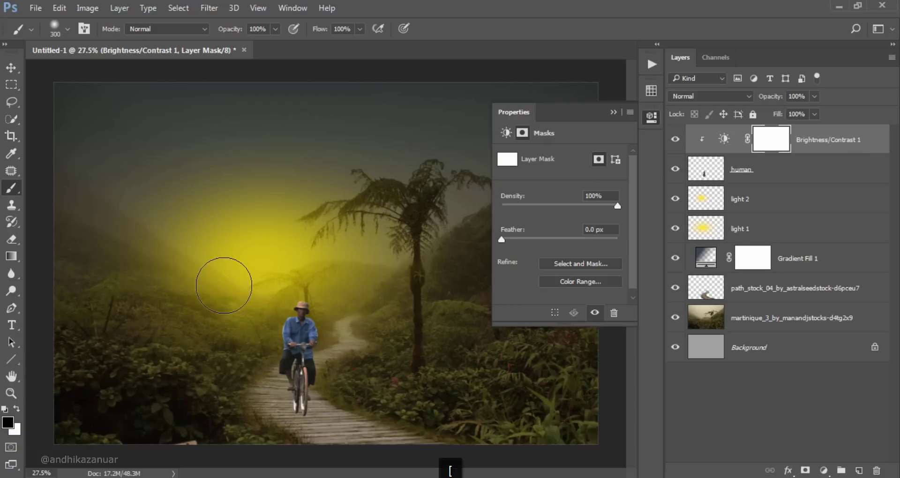
pyautogui.press('[')
pyautogui.press('[')
pyautogui.press('[')
pyautogui.press('[')
pyautogui.press('[')
pyautogui.press('[')
pyautogui.press('[')
pyautogui.press('[')
pyautogui.press('[')
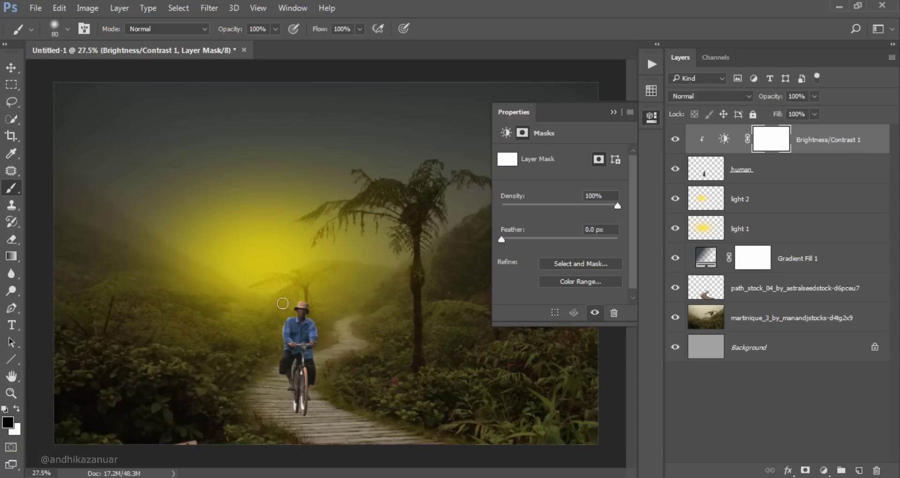
pyautogui.scroll(2, 294, 325)
pyautogui.scroll(2, 286, 321)
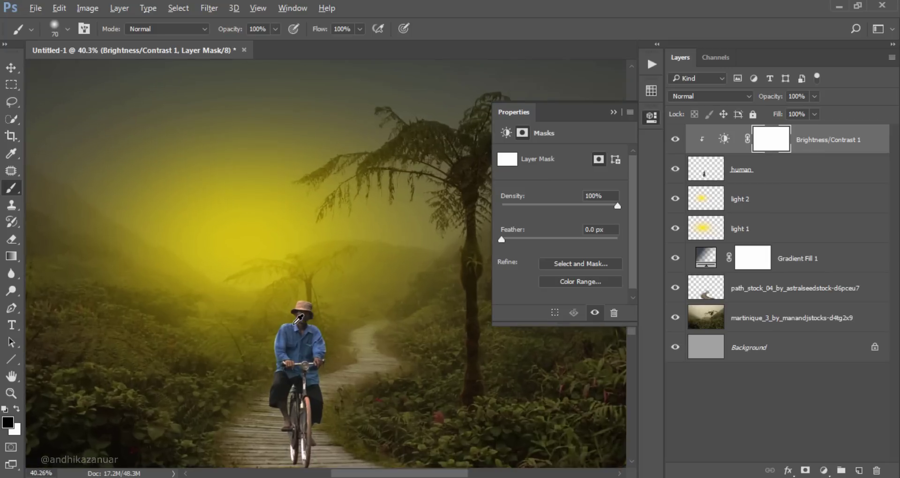
pyautogui.scroll(2, 277, 315)
pyautogui.scroll(-2, 269, 291)
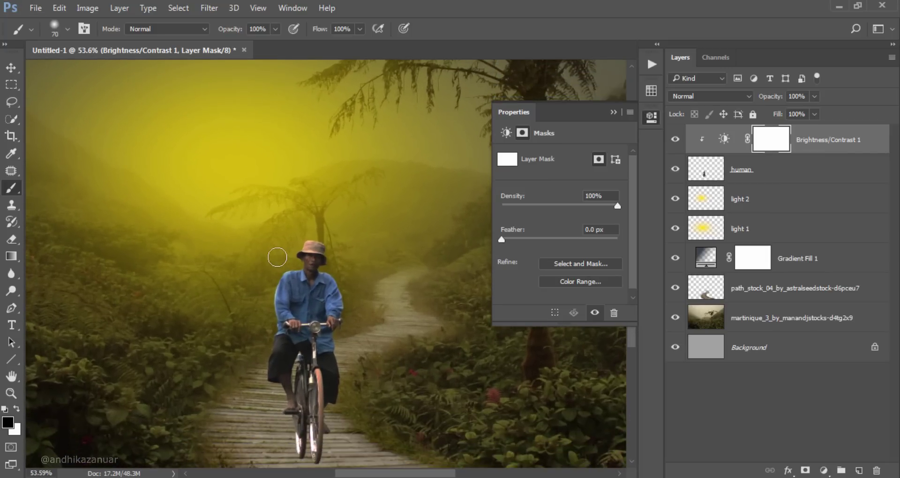
pyautogui.scroll(1, 279, 255)
pyautogui.scroll(-2, 278, 257)
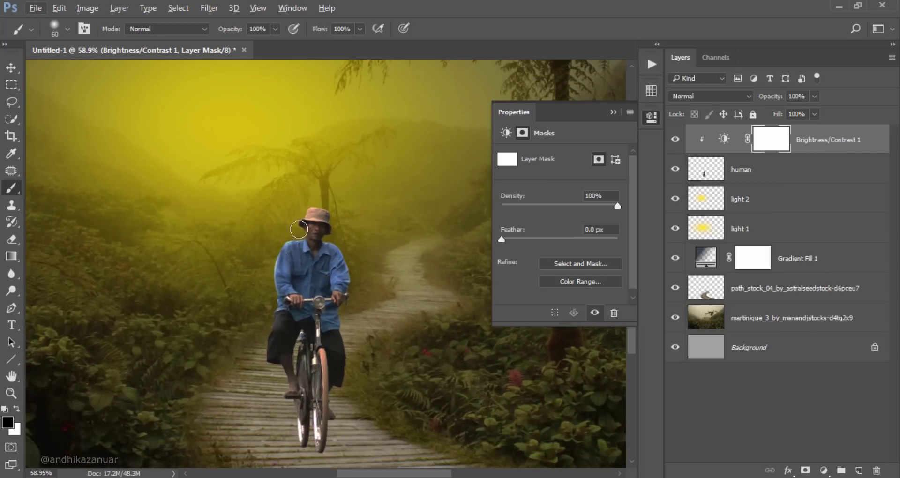
pyautogui.press('[')
pyautogui.press('[')
pyautogui.press('[')
pyautogui.press('[')
# Paint black on the mask along the cyclist's left shoulder, arm and bicycle side.
pyautogui.moveTo(298, 218); pyautogui.dragTo(299, 218)
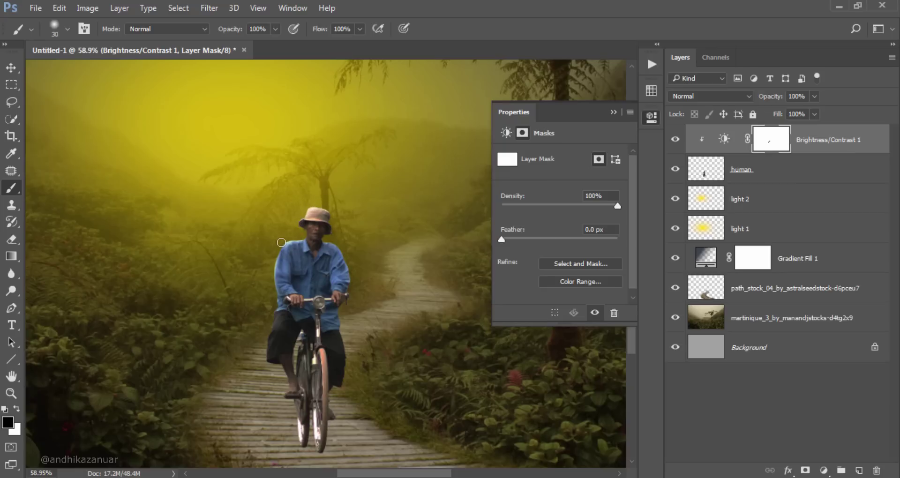
pyautogui.moveTo(275, 250); pyautogui.dragTo(275, 311)
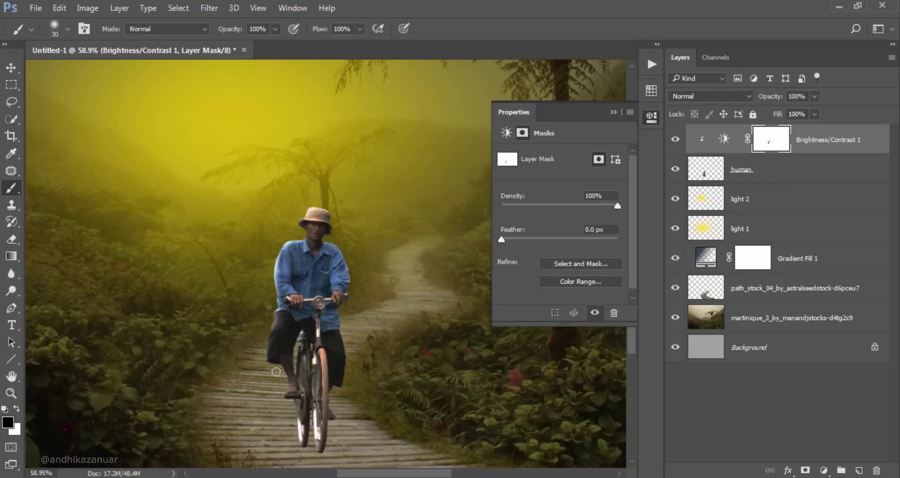
pyautogui.moveTo(283, 384); pyautogui.dragTo(256, 364)
pyautogui.press('[')
pyautogui.click(14, 70)
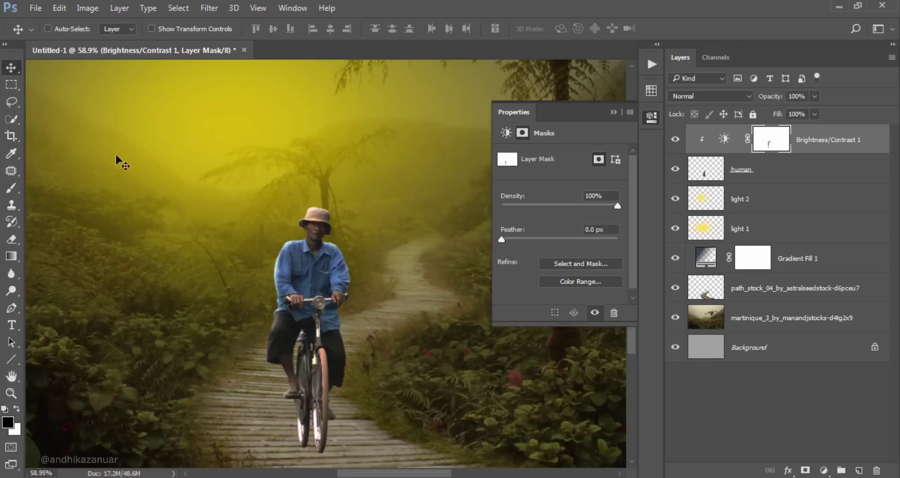
pyautogui.scroll(-3, 334, 245)
pyautogui.press('alt')
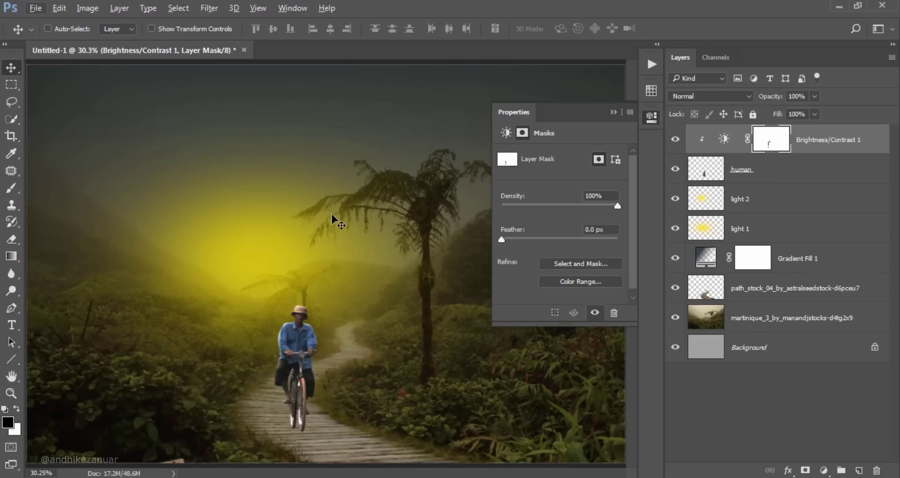
# Add a Curves layer clipped to the cyclist with a point at input 130, output 200.
pyautogui.click(653, 116)
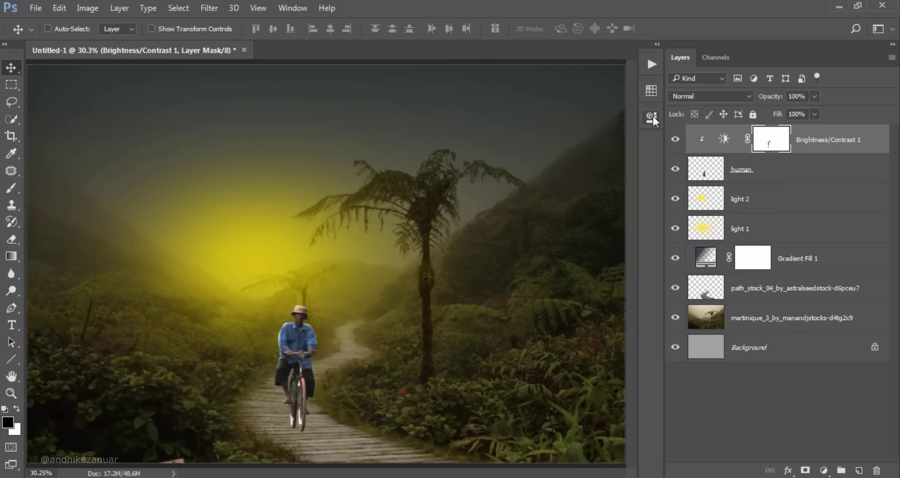
pyautogui.click(823, 470)
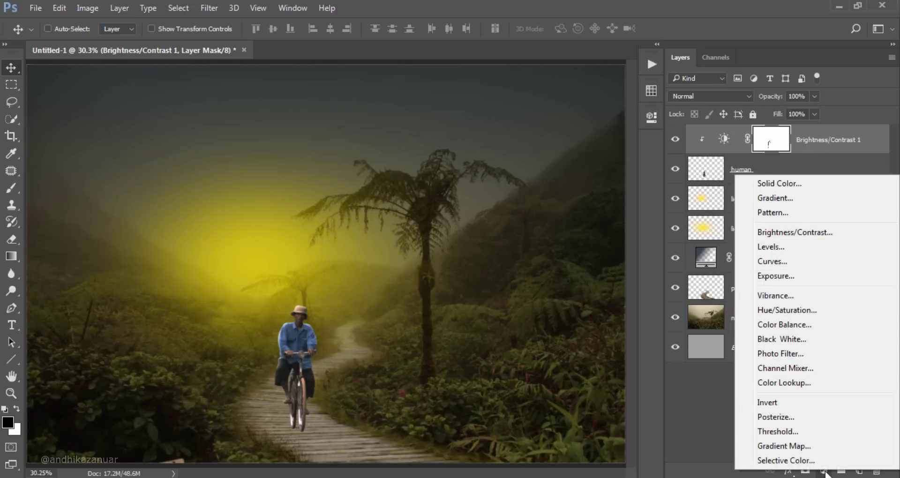
pyautogui.click(827, 259)
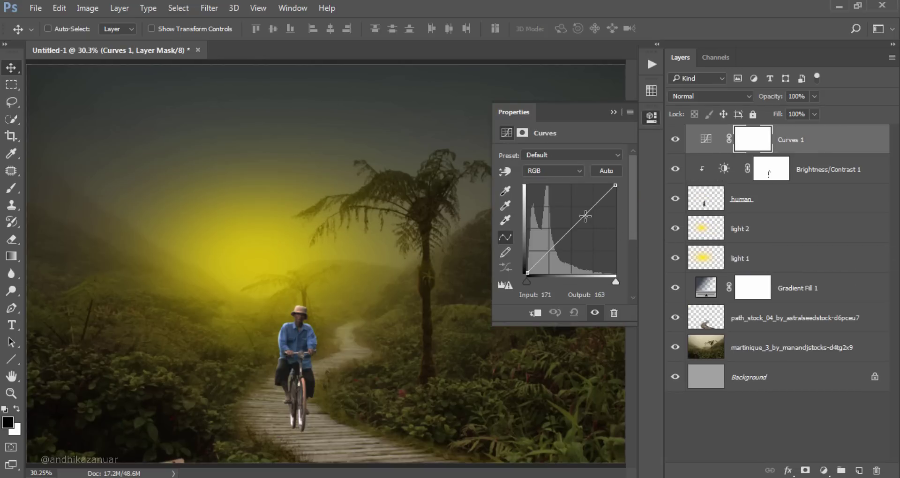
pyautogui.moveTo(572, 228); pyautogui.dragTo(572, 204)
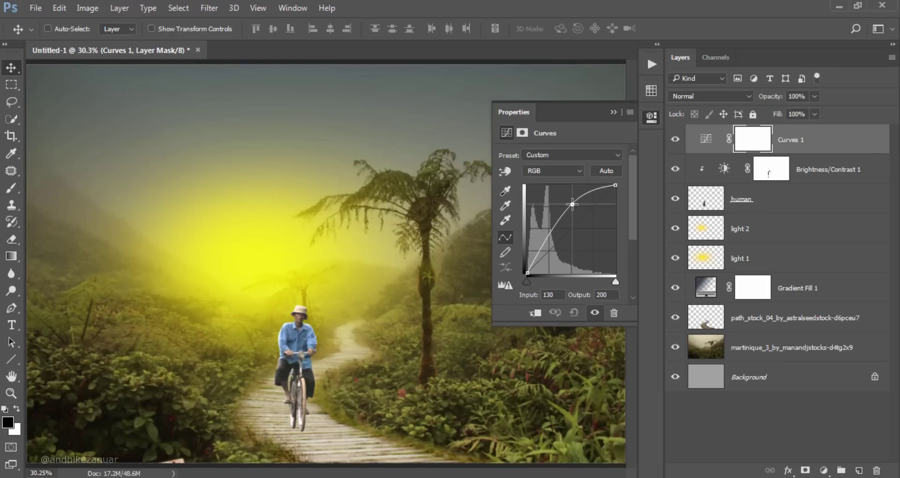
pyautogui.click(535, 313)
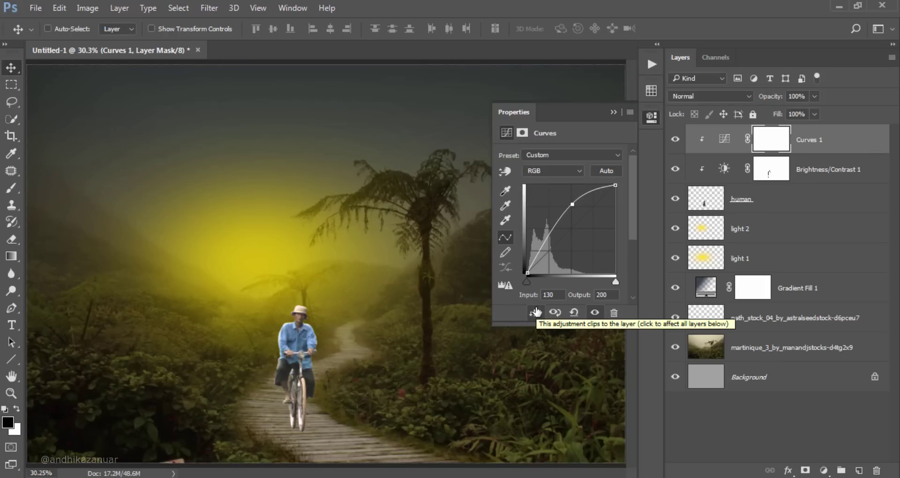
pyautogui.click(676, 139)
pyautogui.click(675, 139)
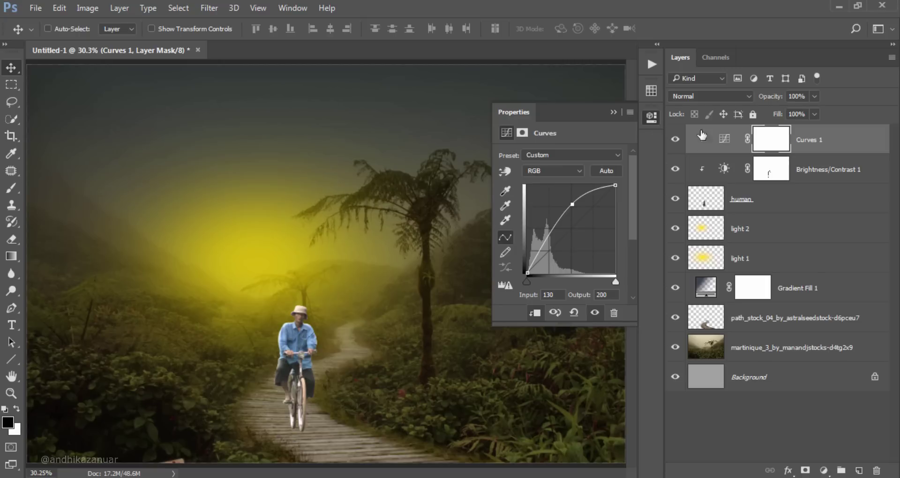
# Invert the Curves 1 mask to black to hide the brightening.
pyautogui.click(771, 146)
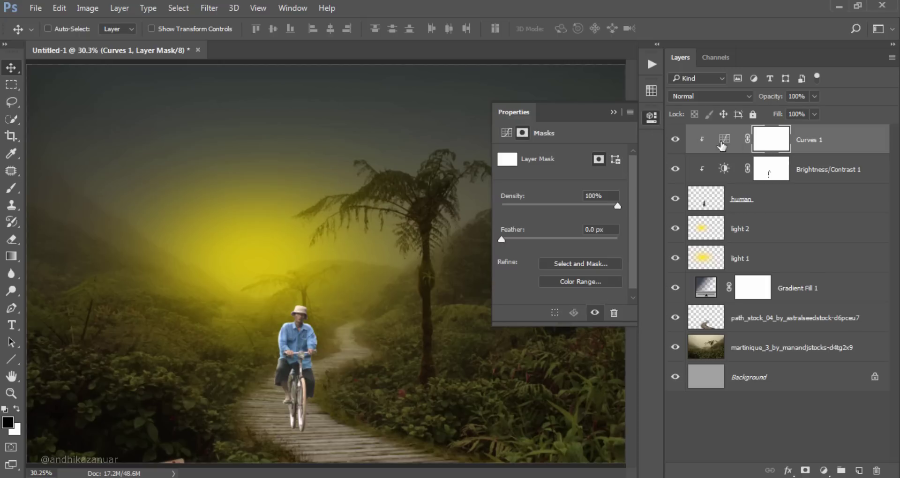
pyautogui.click(88, 8)
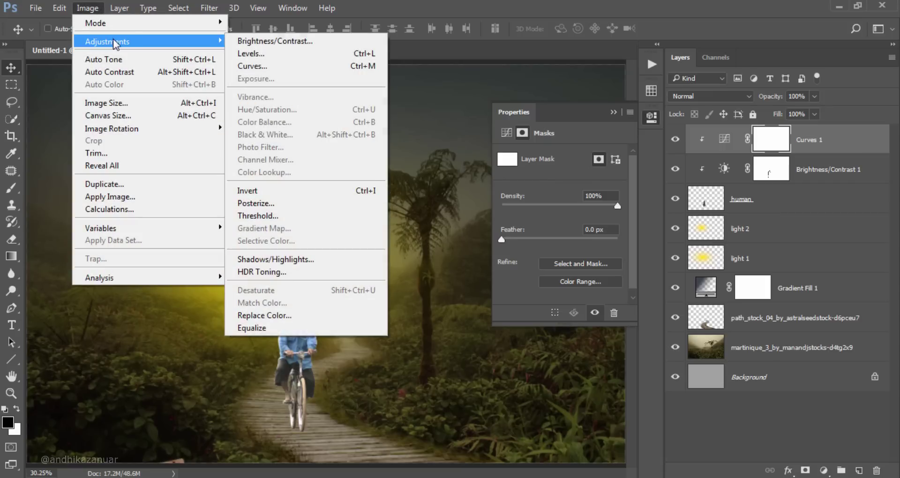
pyautogui.moveTo(108, 41)
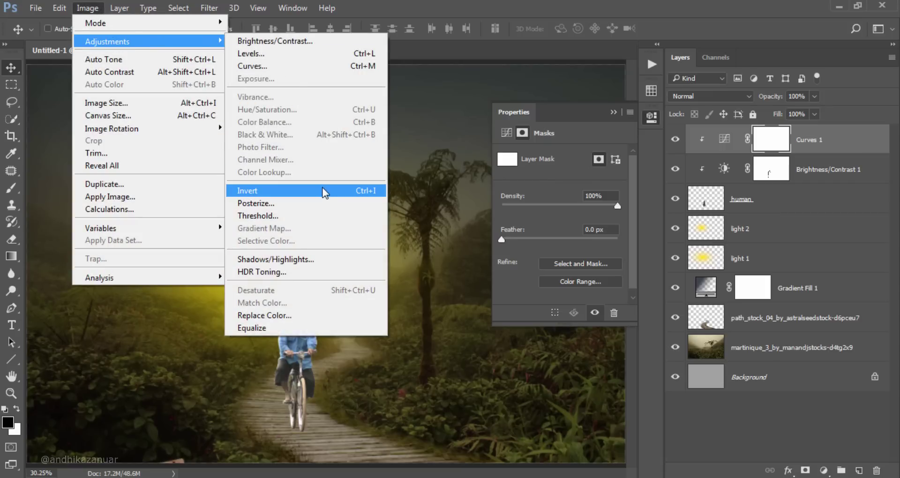
pyautogui.click(348, 191)
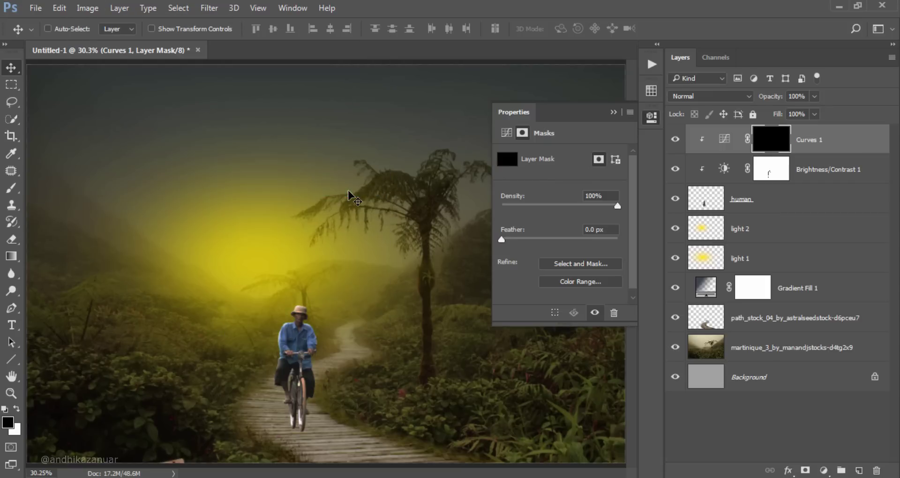
# Brush white onto the Curves 1 mask along the left edge of the cyclist's shirt.
pyautogui.click(12, 188)
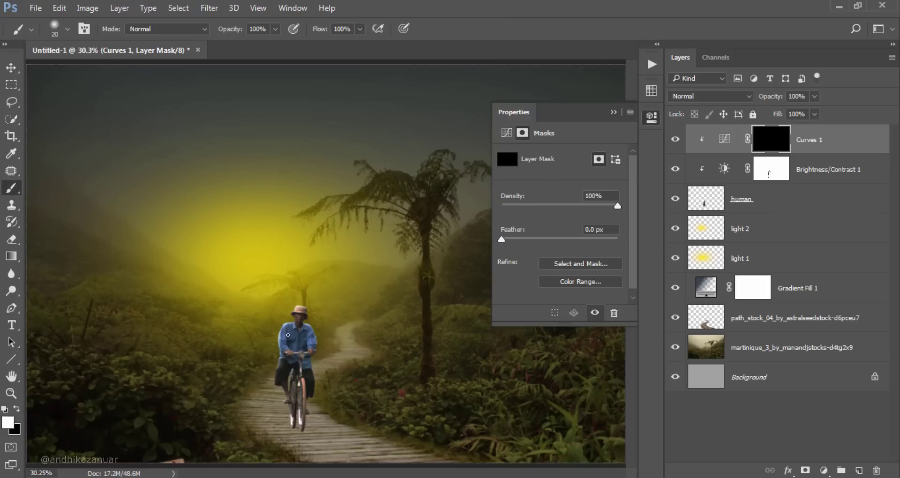
pyautogui.scroll(2, 285, 323)
pyautogui.scroll(2, 282, 300)
pyautogui.scroll(2, 276, 271)
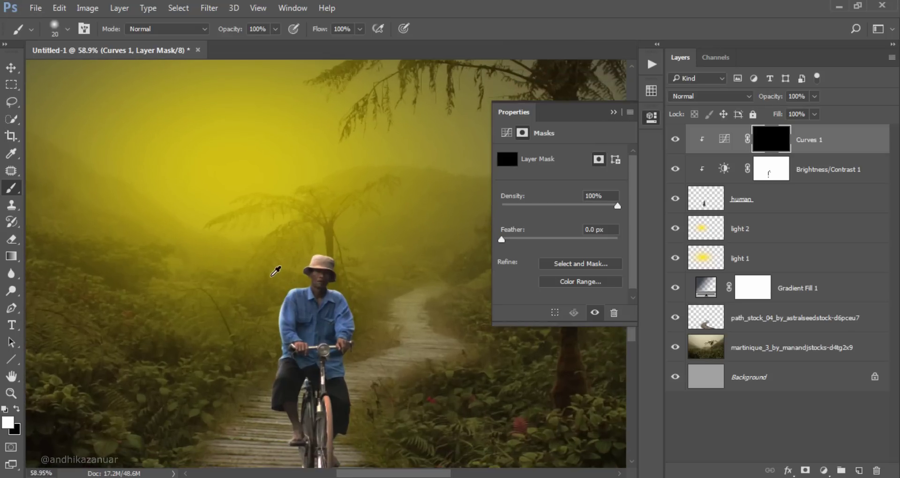
pyautogui.keyDown('alt'); pyautogui.scroll(1, 274, 265); pyautogui.keyUp('alt')
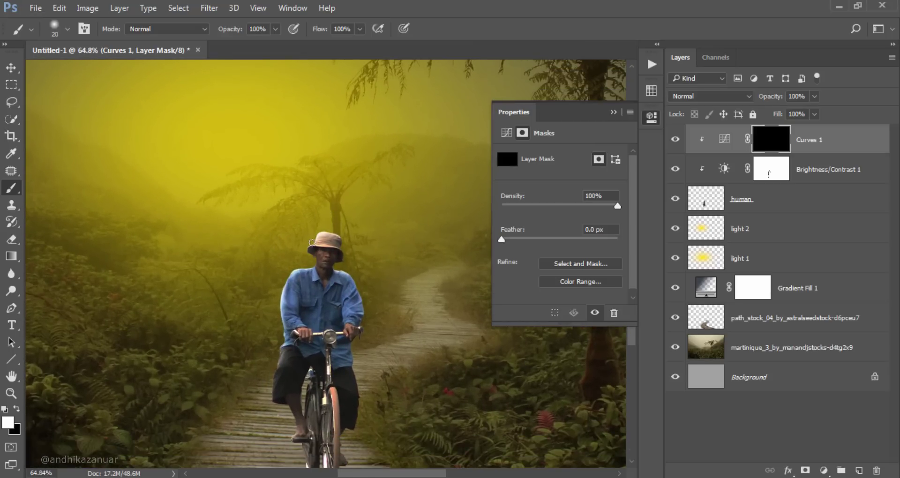
pyautogui.moveTo(308, 266)
pyautogui.mouseDown()
pyautogui.moveTo(279, 324)
pyautogui.moveTo(269, 397)
pyautogui.mouseUp()
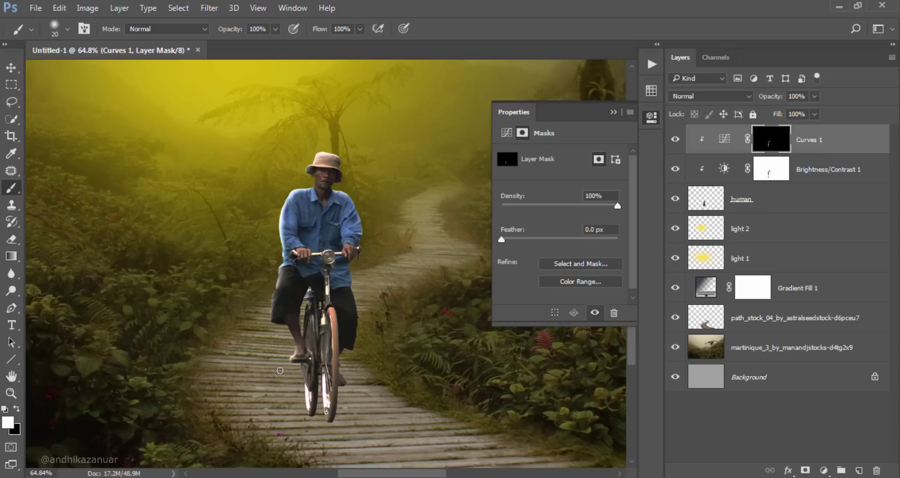
# Switch to the Move tool, close the Properties panel and fit the image to the window.
pyautogui.click(12, 67)
pyautogui.click(654, 114)
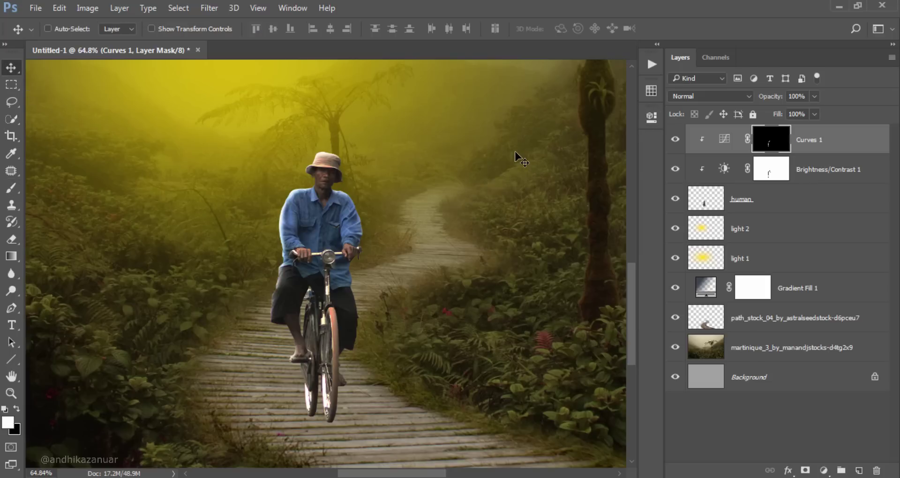
pyautogui.hotkey('ctrl', '0')
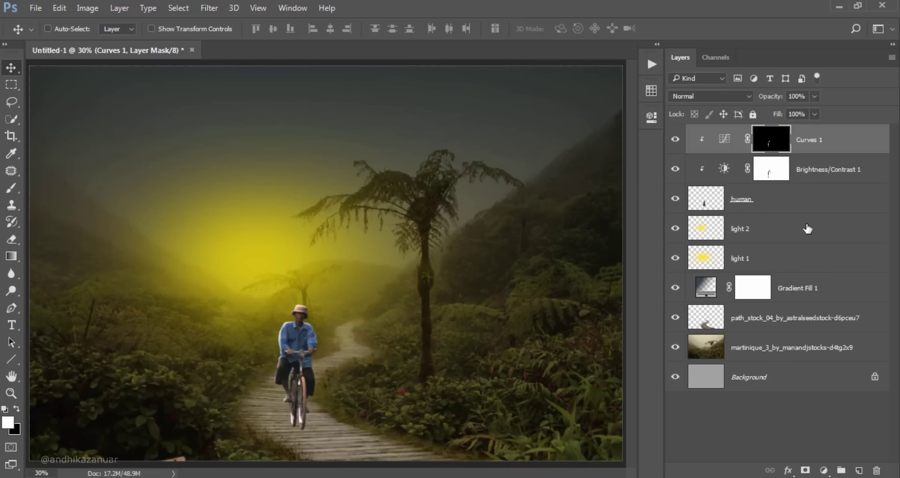
# Add a new layer named shadow above light 2.
pyautogui.click(791, 227)
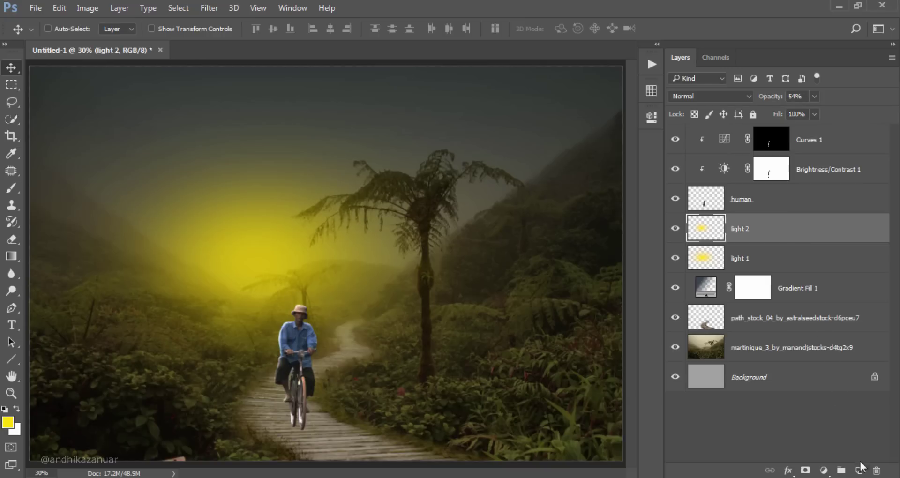
pyautogui.click(859, 471)
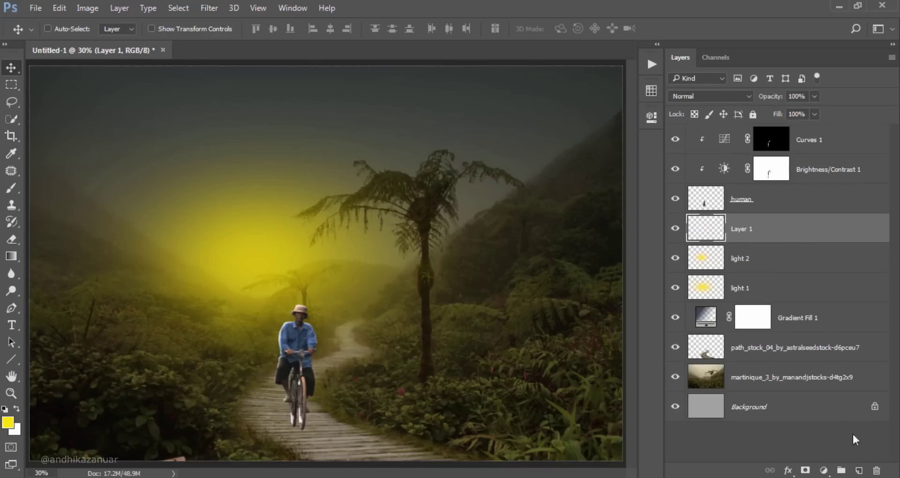
pyautogui.doubleClick(744, 229)
pyautogui.write('shadow')
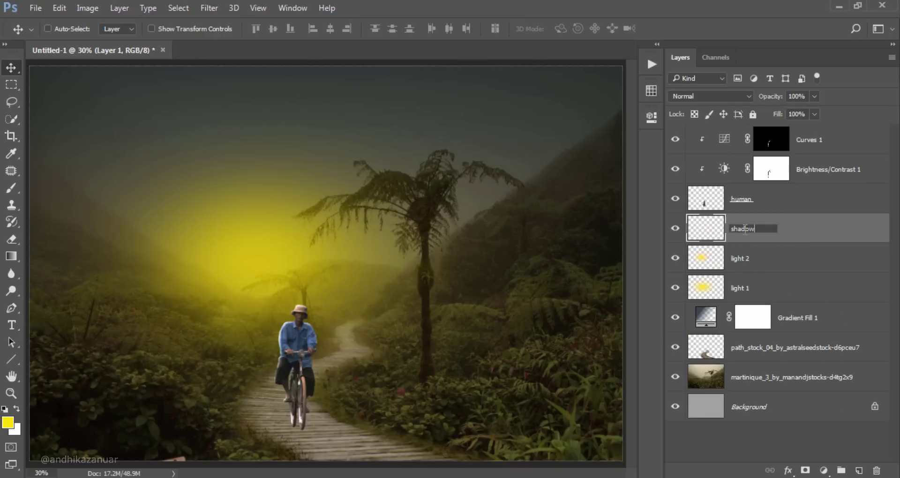
pyautogui.press('Return')
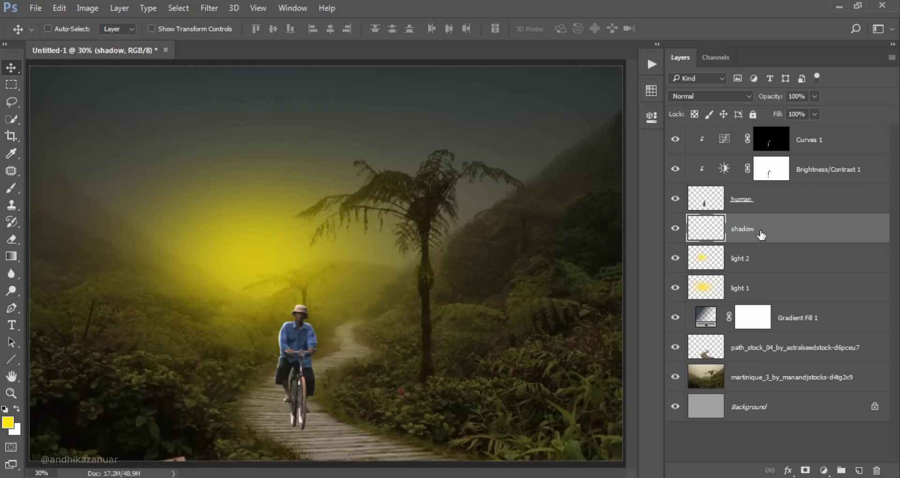
# Set up a black brush at 11% opacity and set the shadow layer to Soft Light.
pyautogui.click(14, 189)
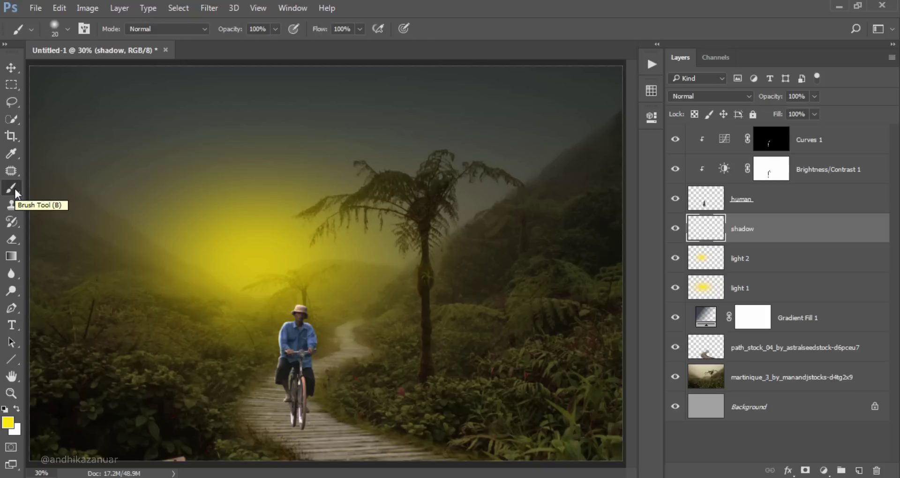
pyautogui.click(5, 411)
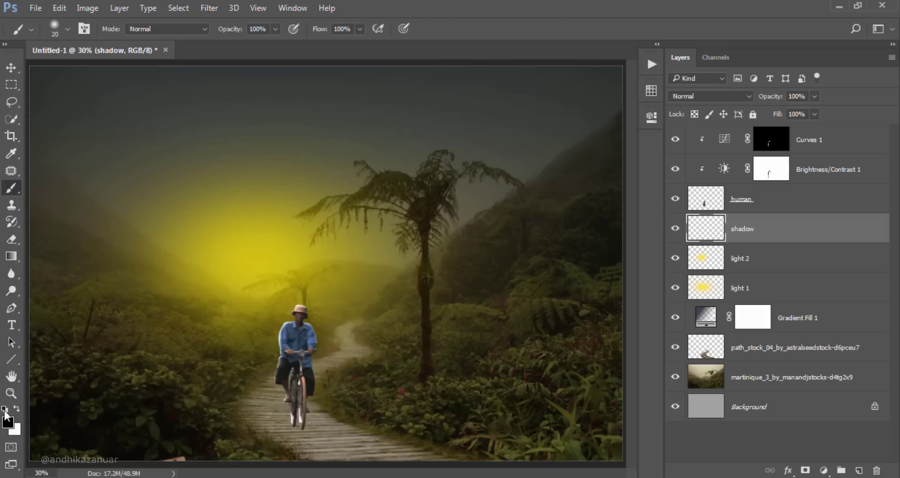
pyautogui.click(275, 30)
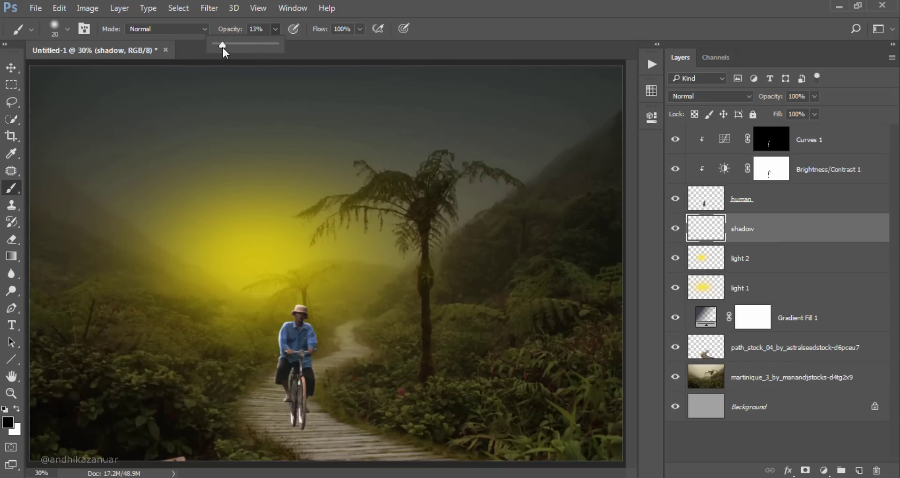
pyautogui.click(459, 29)
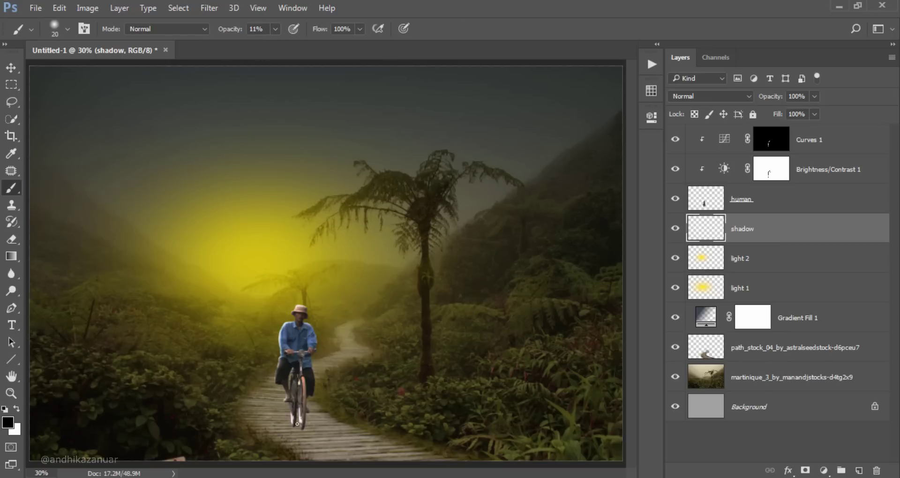
pyautogui.scroll(5, 303, 437)
pyautogui.scroll(-1, 310, 421)
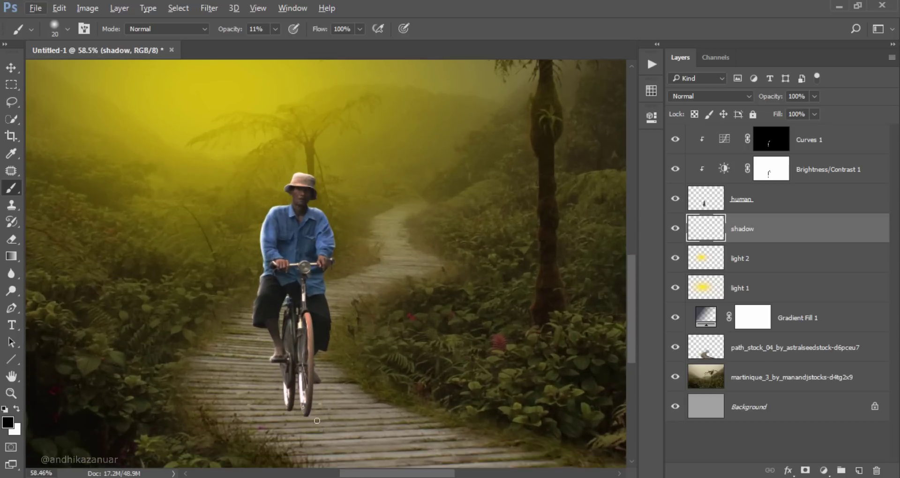
pyautogui.scroll(1, 322, 413)
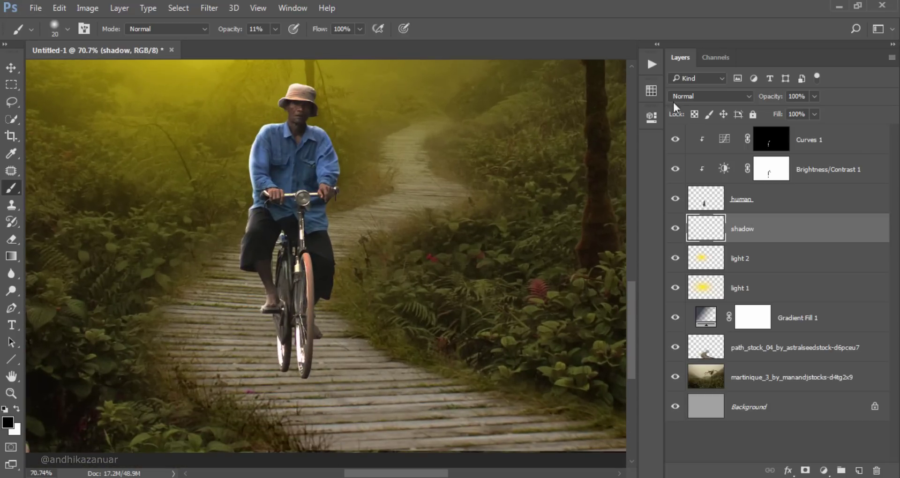
pyautogui.click(687, 96)
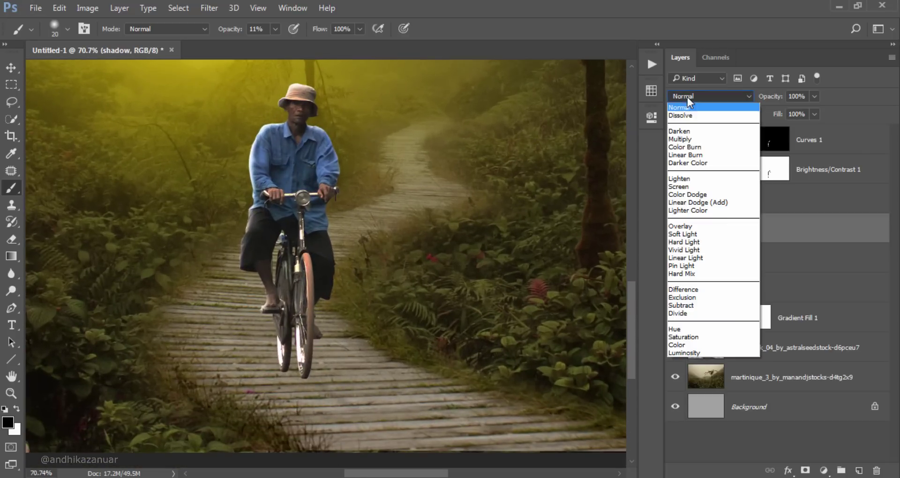
pyautogui.click(679, 234)
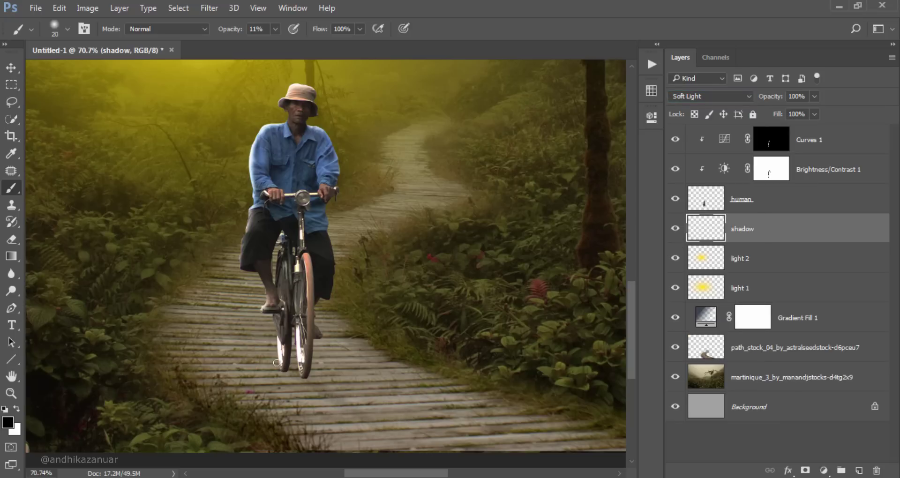
# Paint a faint shadow on the boardwalk under the bike with an 80 px brush.
pyautogui.press(']')
pyautogui.press(']')
pyautogui.press(']')
pyautogui.press(']')
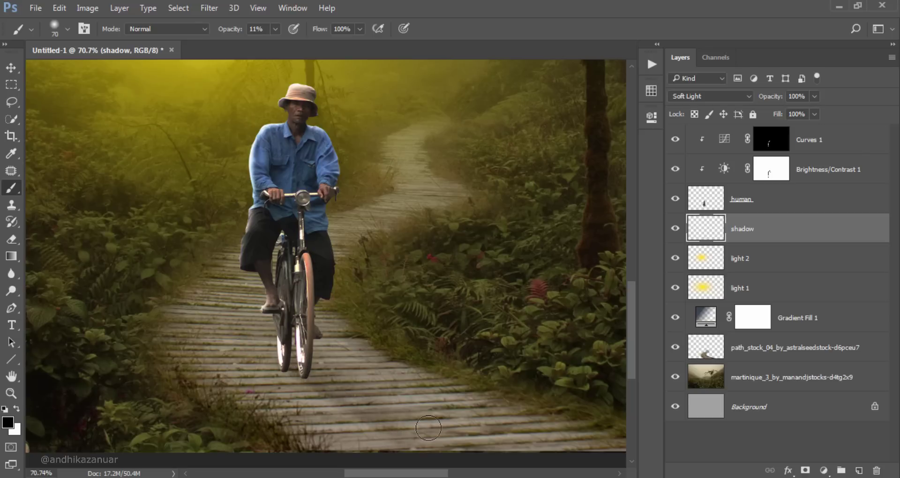
pyautogui.press(']')
pyautogui.press(']')
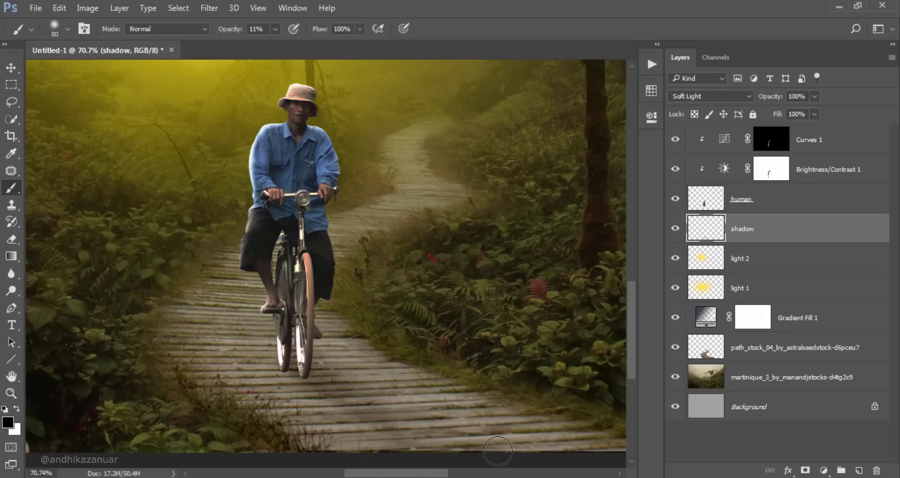
pyautogui.moveTo(498, 455); pyautogui.dragTo(321, 361)
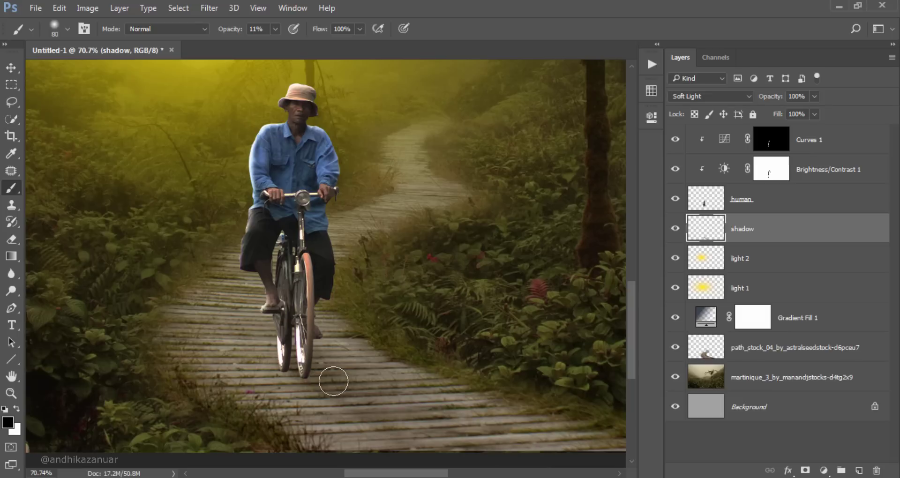
pyautogui.moveTo(334, 378); pyautogui.dragTo(446, 452)
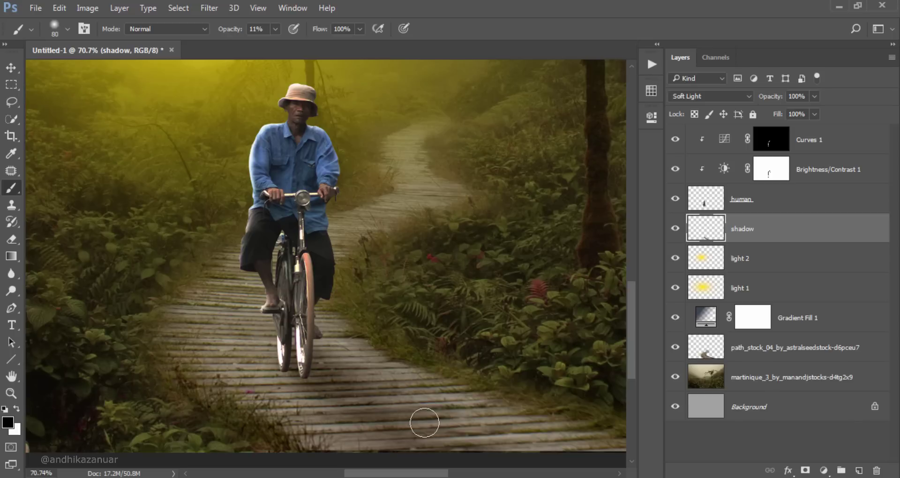
pyautogui.click(9, 70)
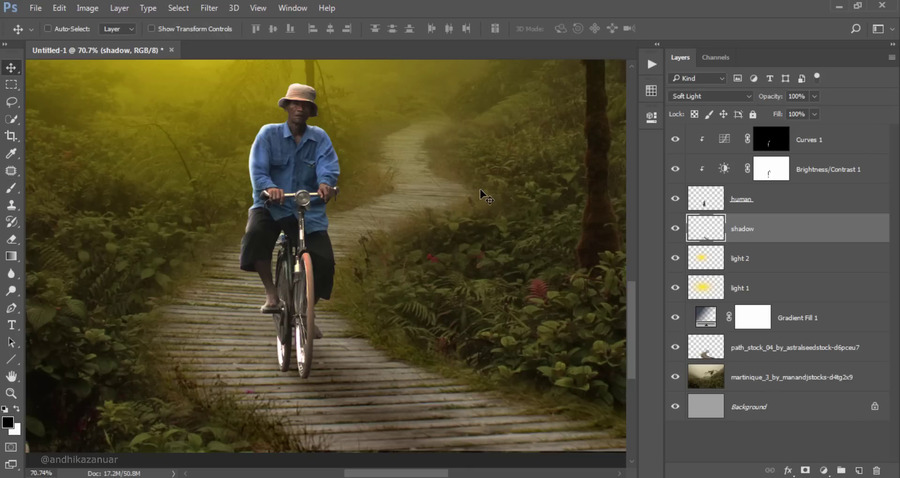
pyautogui.hotkey('ctrl', '0')
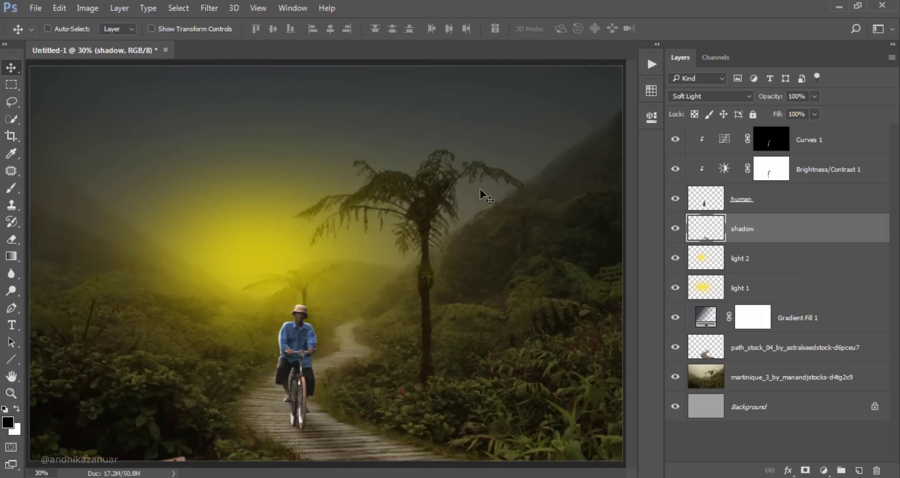
# Add a Gradient Fill layer above Curves 1 and delete its right colour stop.
pyautogui.click(830, 144)
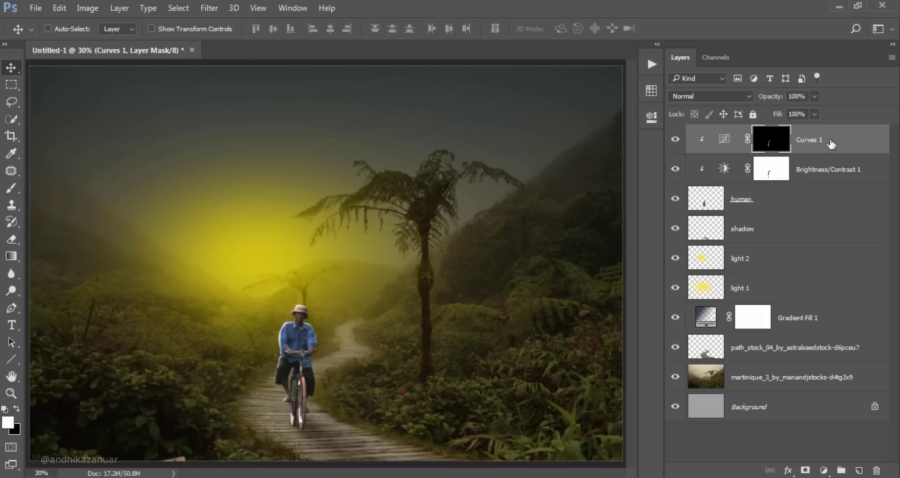
pyautogui.click(823, 469)
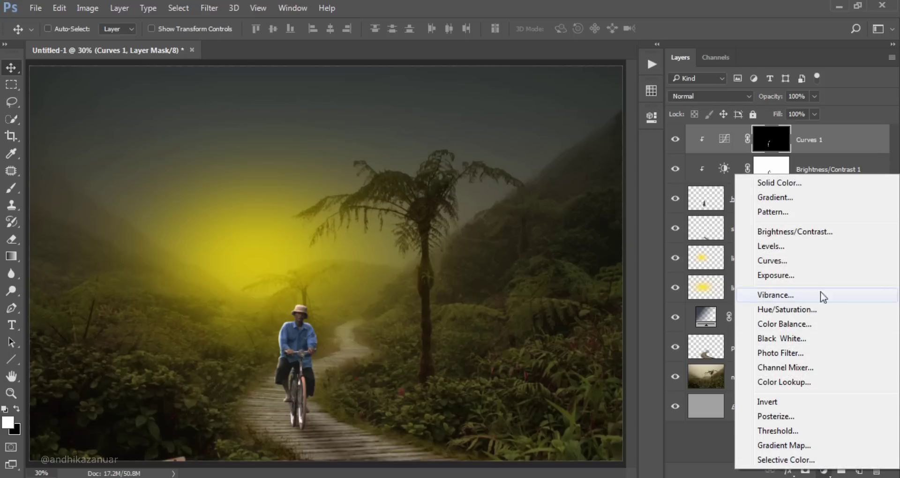
pyautogui.click(821, 202)
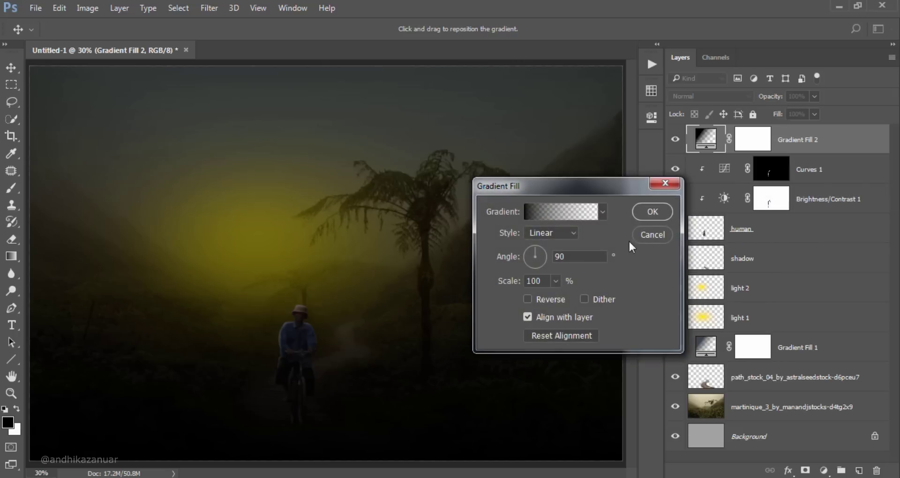
pyautogui.click(577, 216)
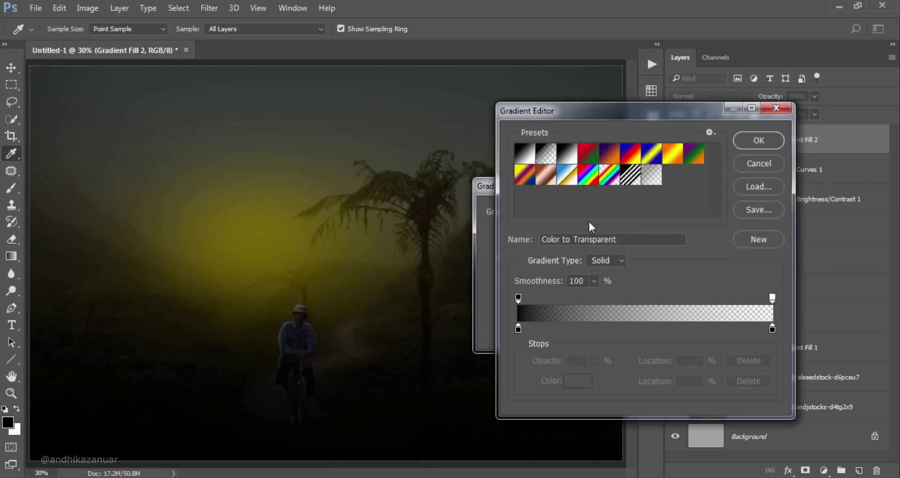
pyautogui.click(772, 330)
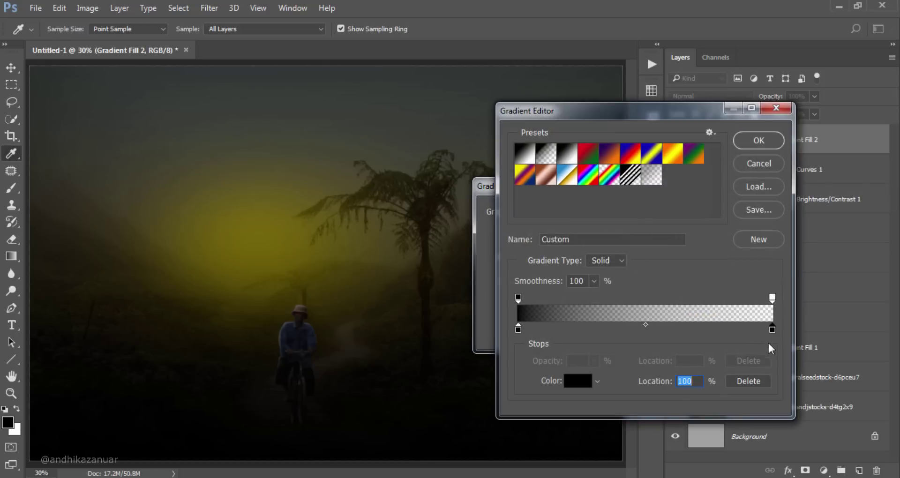
pyautogui.click(748, 381)
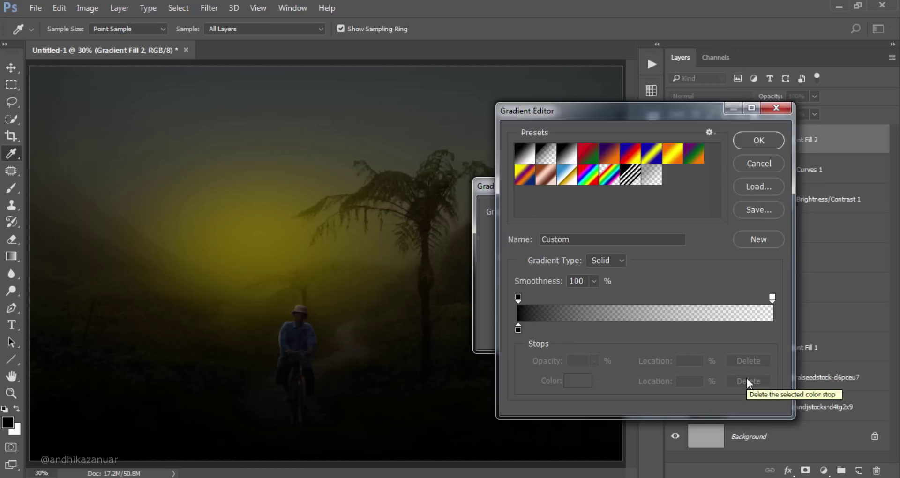
# Set the left gradient stop colour to dark navy 02275e.
pyautogui.click(518, 329)
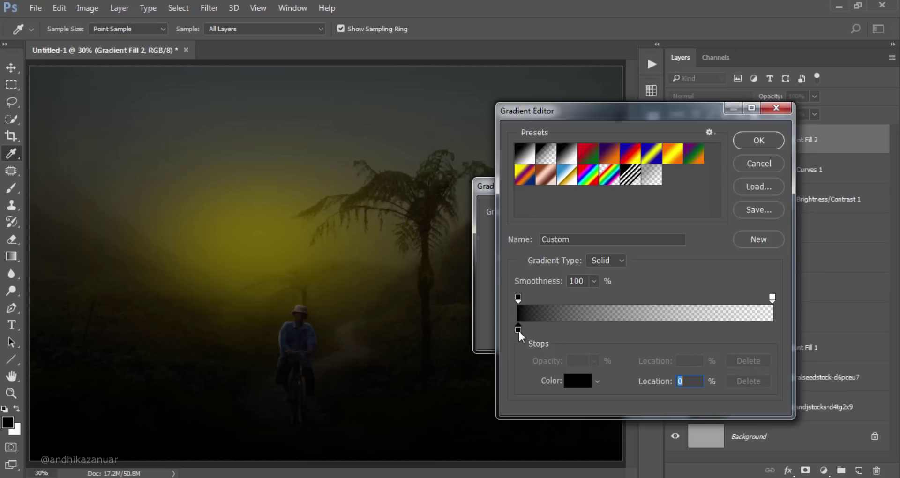
pyautogui.click(570, 382)
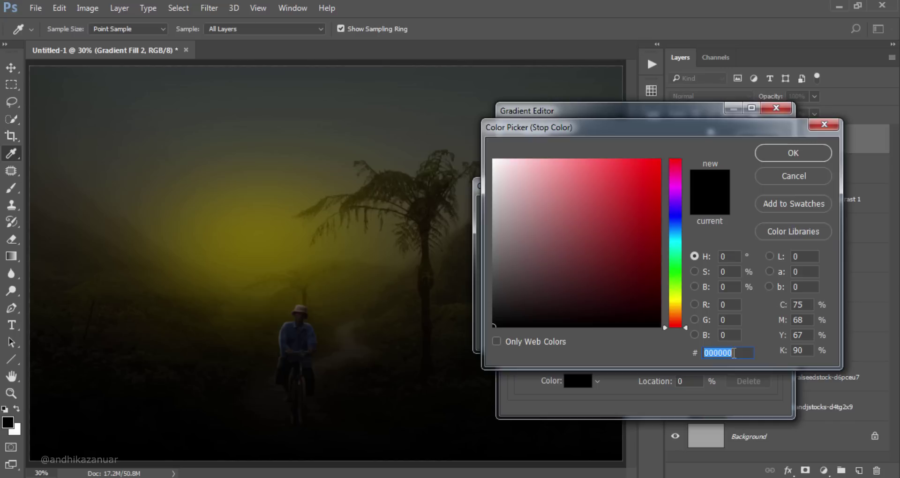
pyautogui.write('0')
pyautogui.write('22')
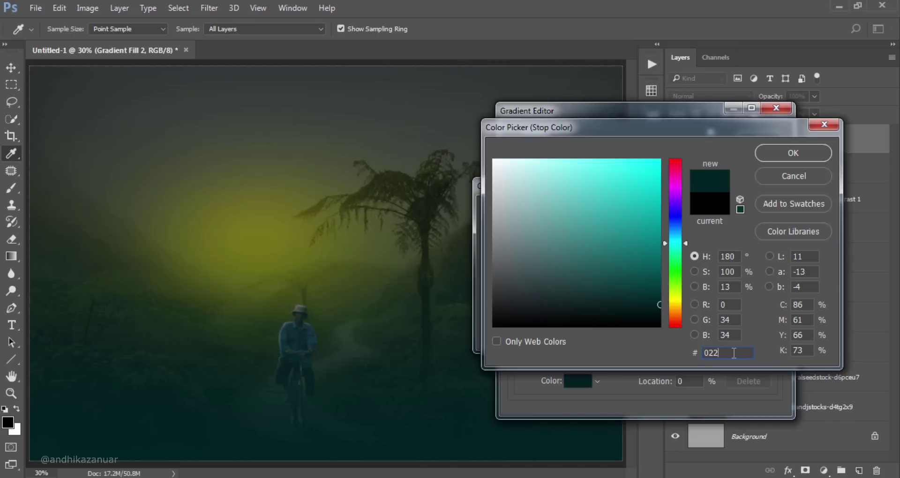
pyautogui.write('75')
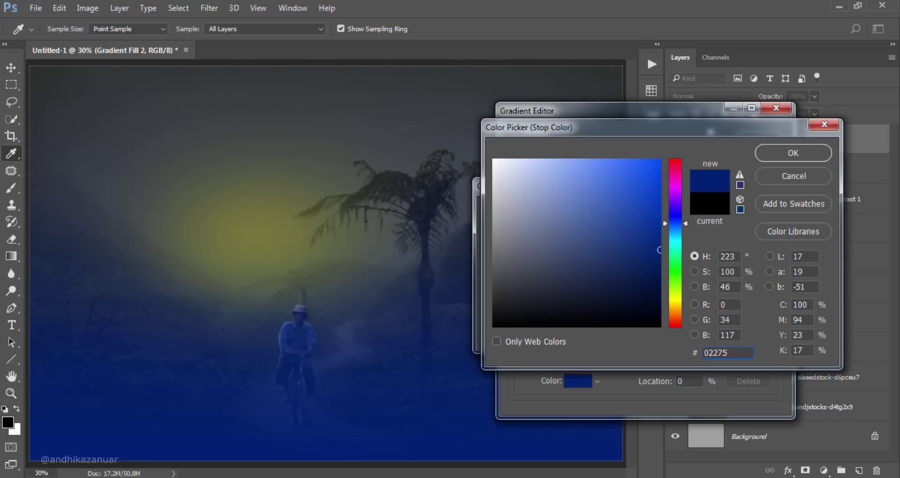
pyautogui.write('e')
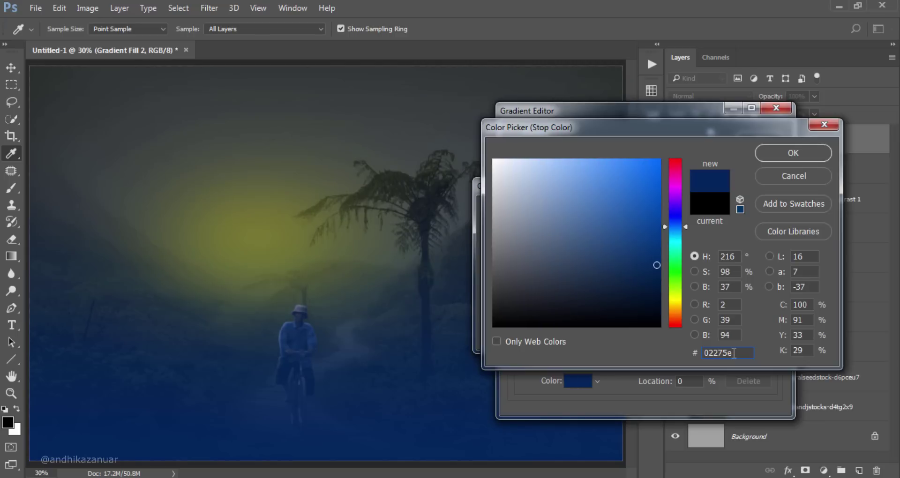
pyautogui.click(792, 155)
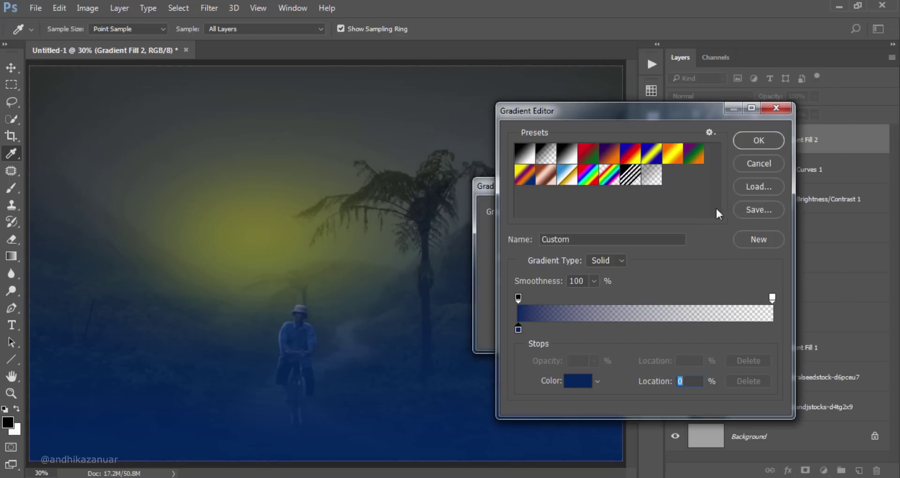
# Accept the gradient and make it a reversed Radial style.
pyautogui.click(749, 142)
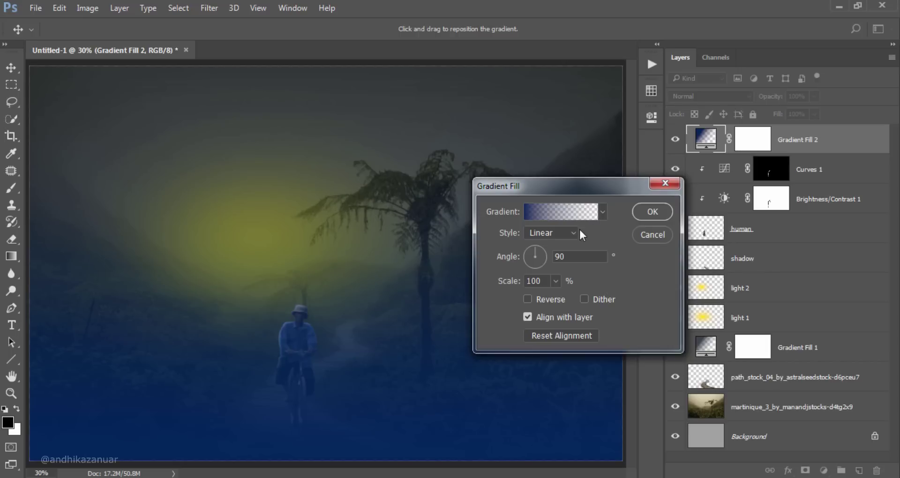
pyautogui.click(571, 231)
pyautogui.click(557, 255)
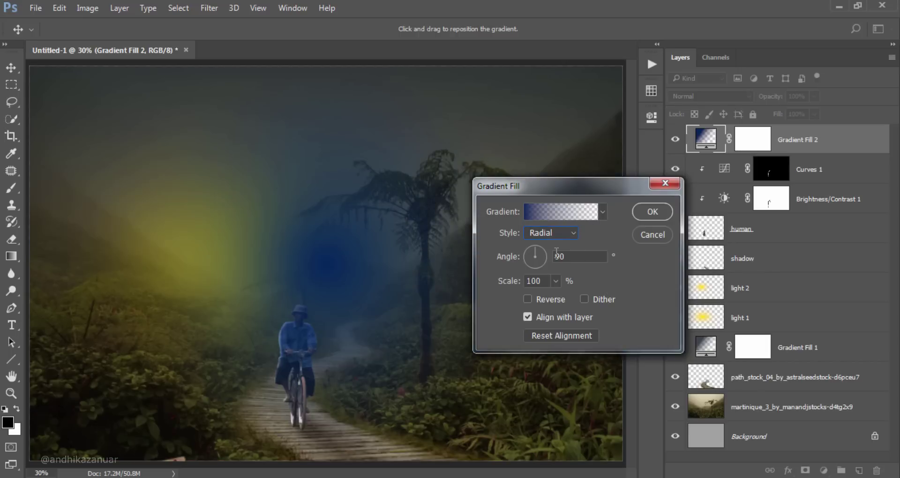
pyautogui.click(527, 300)
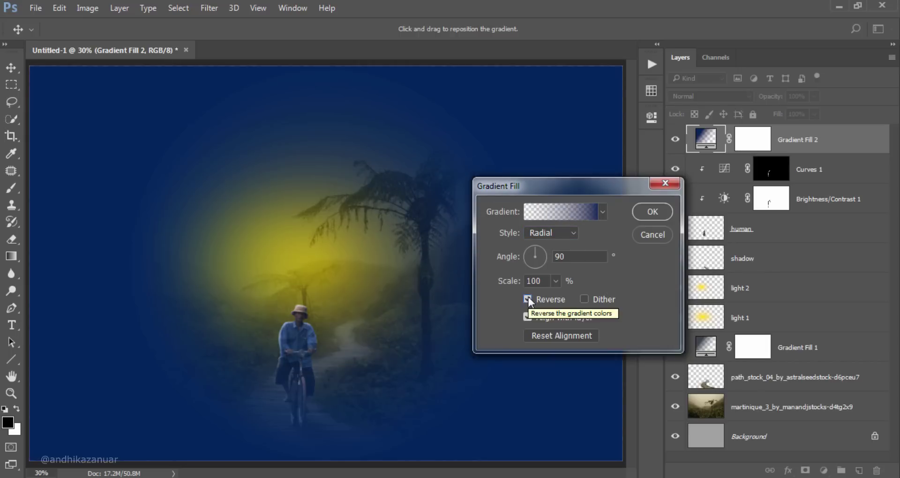
# Set angle 38° and scale 200%, shift the vignette centre upward, and confirm.
pyautogui.doubleClick(573, 255)
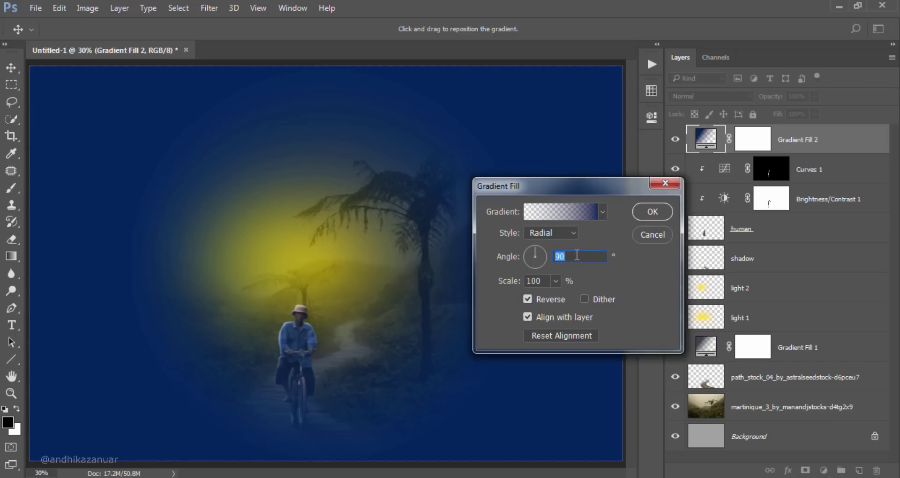
pyautogui.write('38')
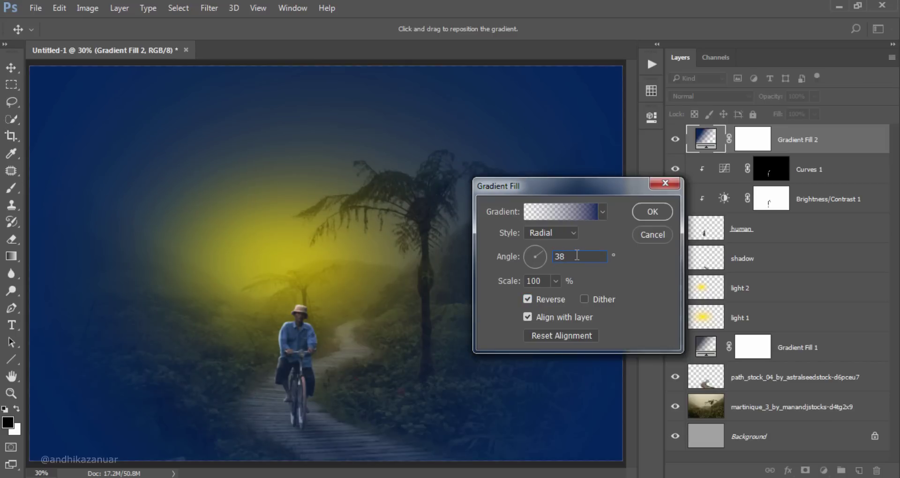
pyautogui.doubleClick(544, 281)
pyautogui.write('2')
pyautogui.write('00')
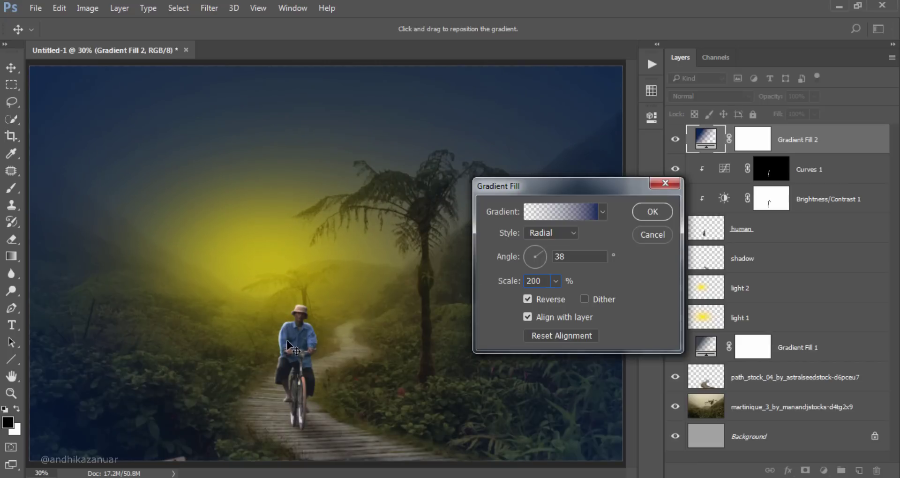
pyautogui.moveTo(287, 345); pyautogui.dragTo(281, 258)
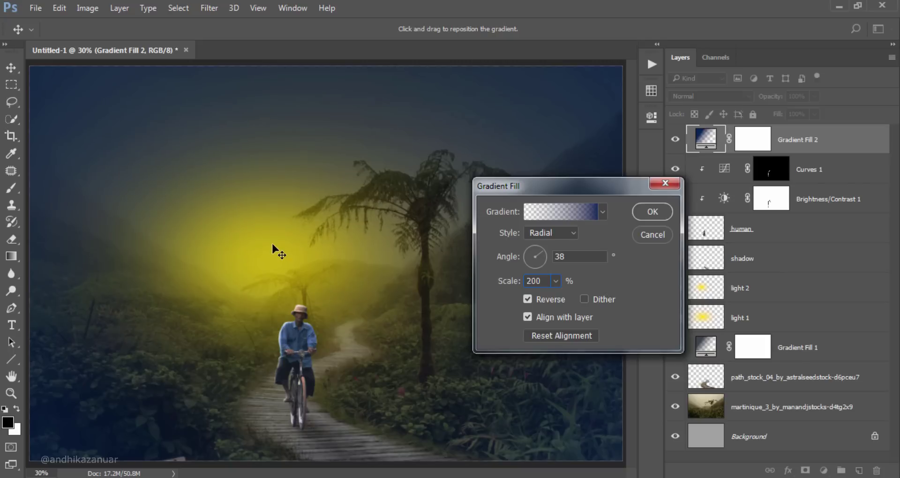
pyautogui.click(640, 215)
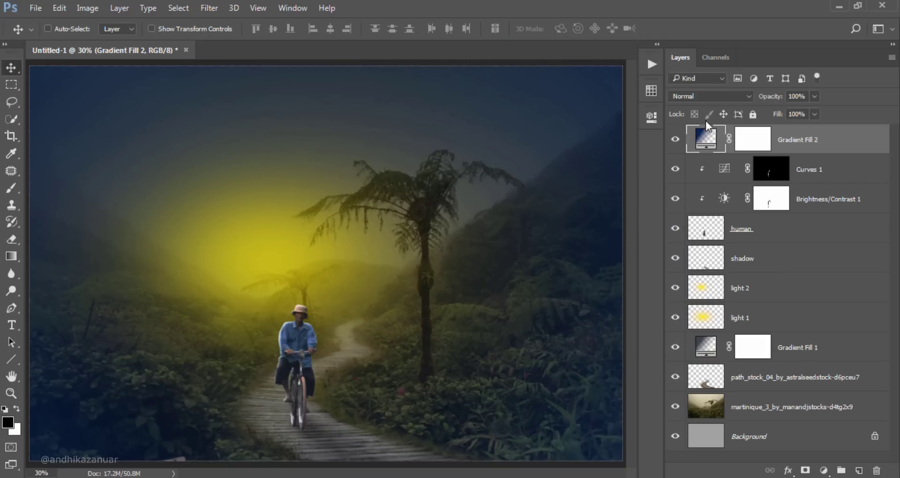
# Set Gradient Fill 2 to Soft Light and toggle its visibility to compare.
pyautogui.click(715, 100)
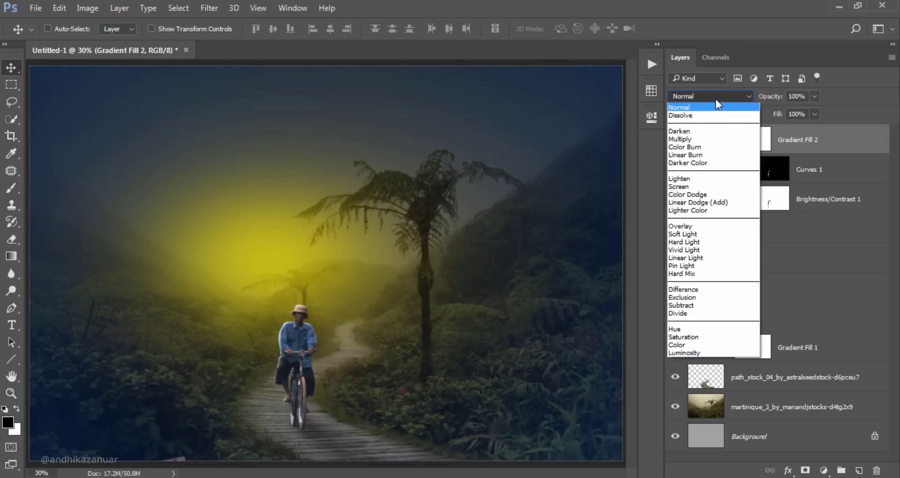
pyautogui.click(708, 234)
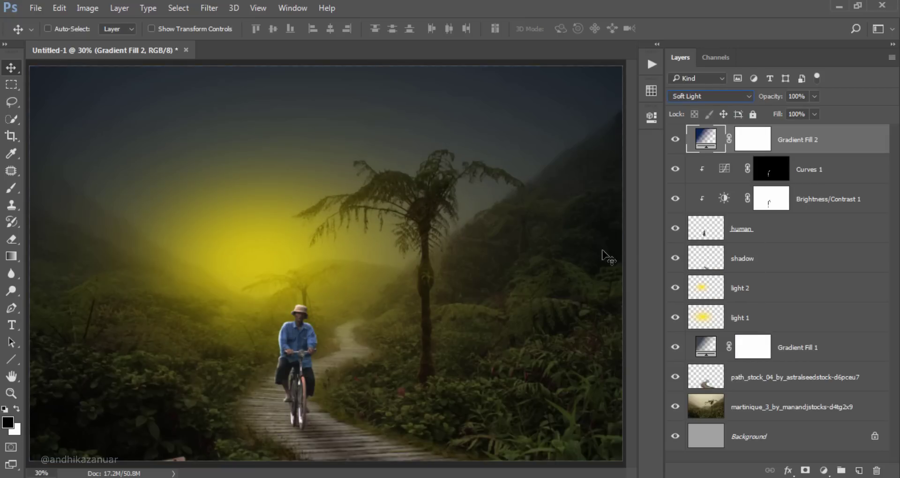
pyautogui.click(673, 140)
pyautogui.click(673, 140)
pyautogui.click(824, 470)
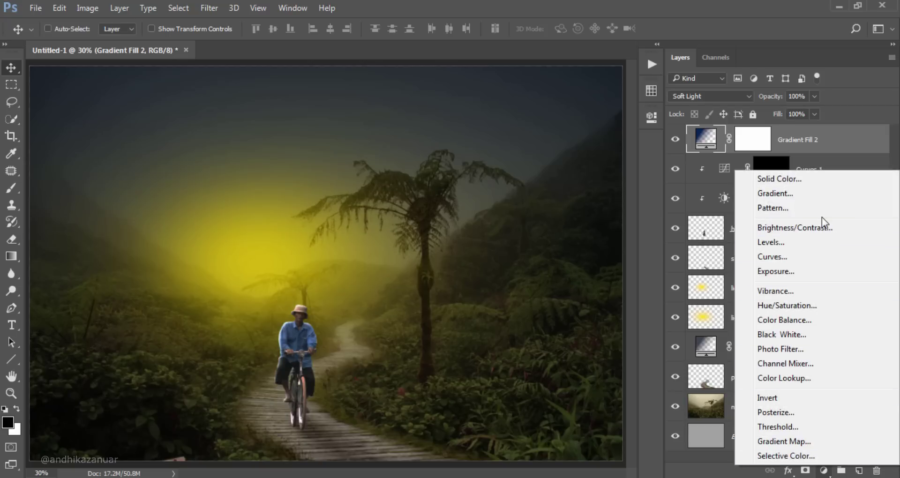
# Add a top Brightness/Contrast layer with brightness 20 and contrast 40.
pyautogui.click(825, 228)
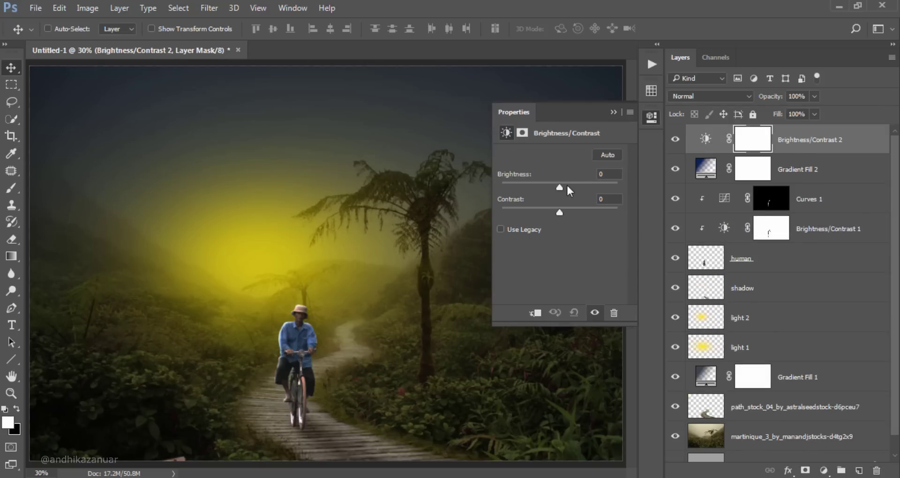
pyautogui.moveTo(561, 186); pyautogui.dragTo(567, 188)
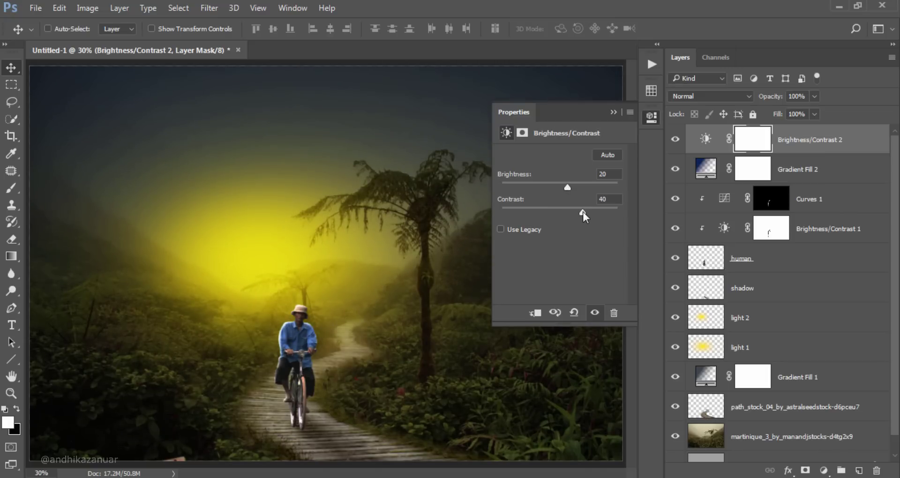
pyautogui.click(650, 123)
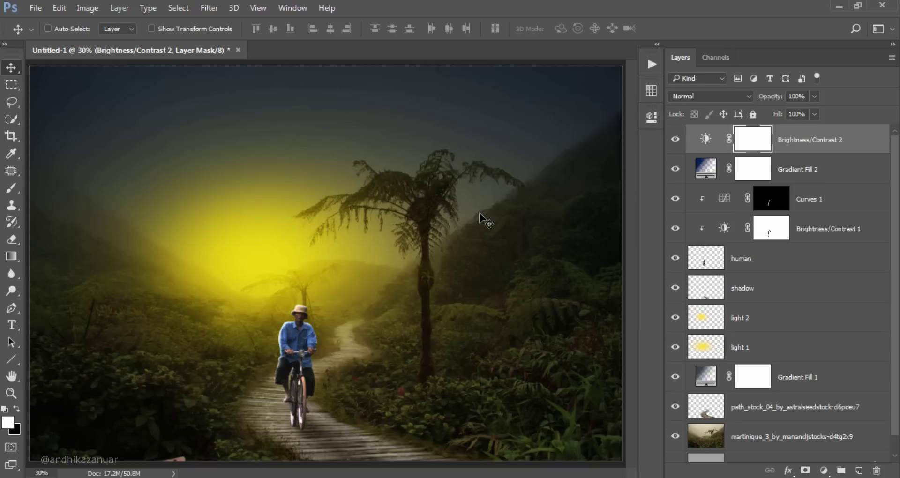
pyautogui.scroll(-1, 479, 212)
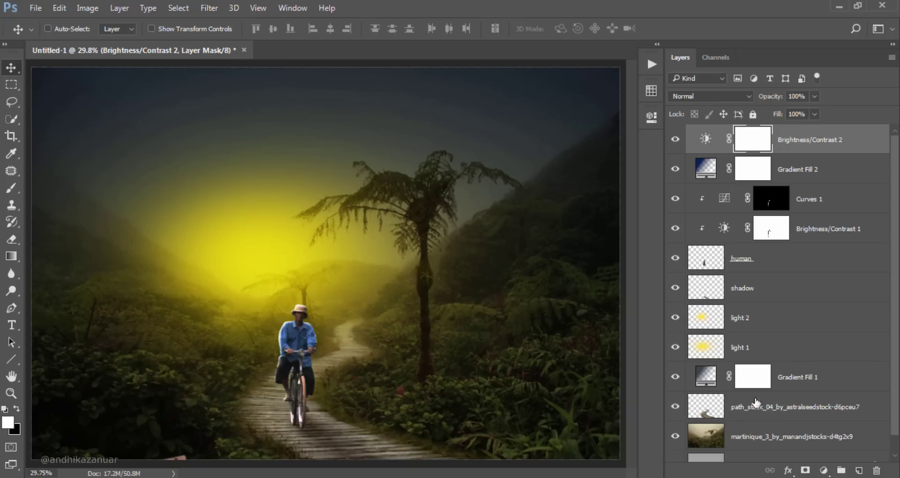
pyautogui.click(824, 470)
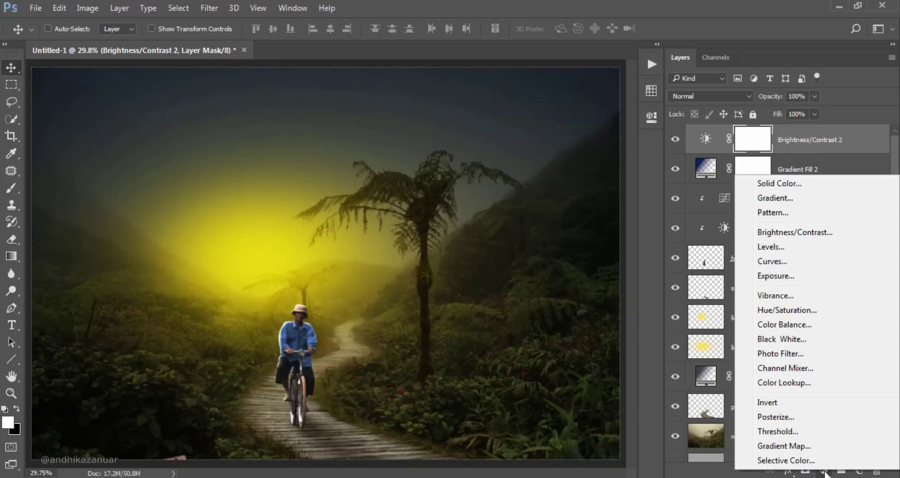
# Add a Photo Filter layer using Warming Filter (85) at about 38% density.
pyautogui.click(818, 353)
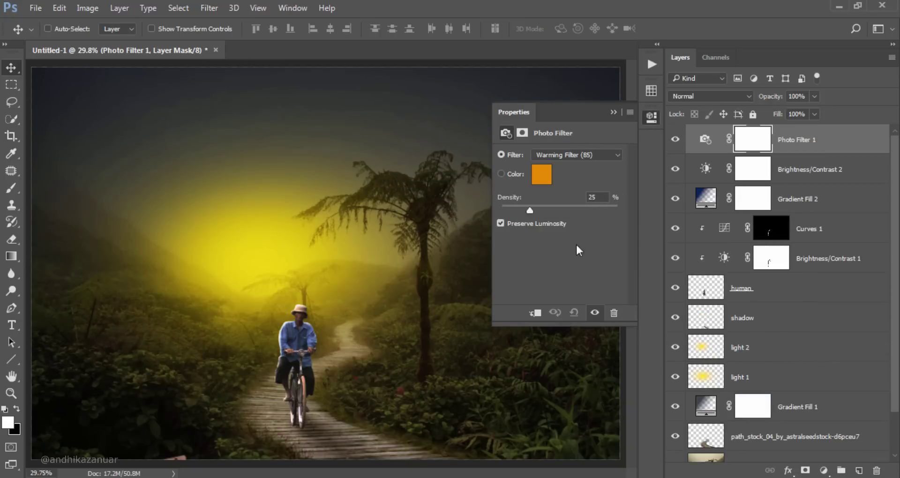
pyautogui.click(596, 155)
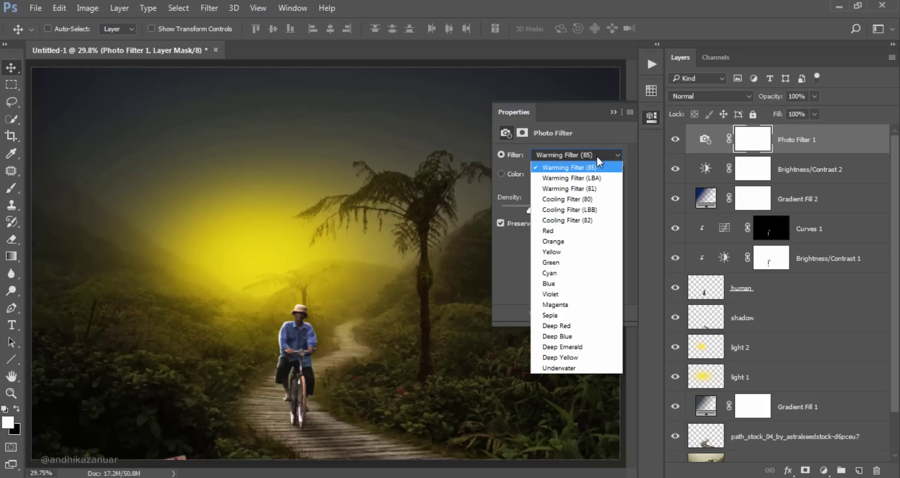
pyautogui.click(597, 156)
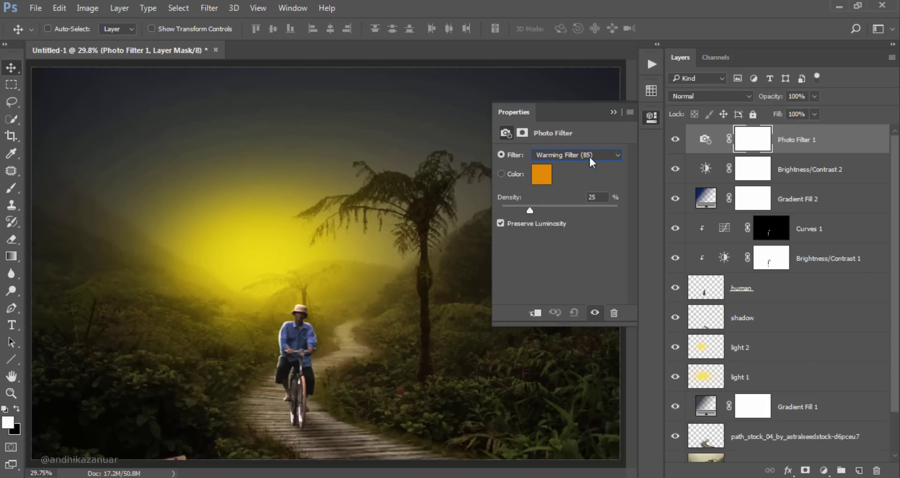
pyautogui.click(547, 213)
pyautogui.click(651, 118)
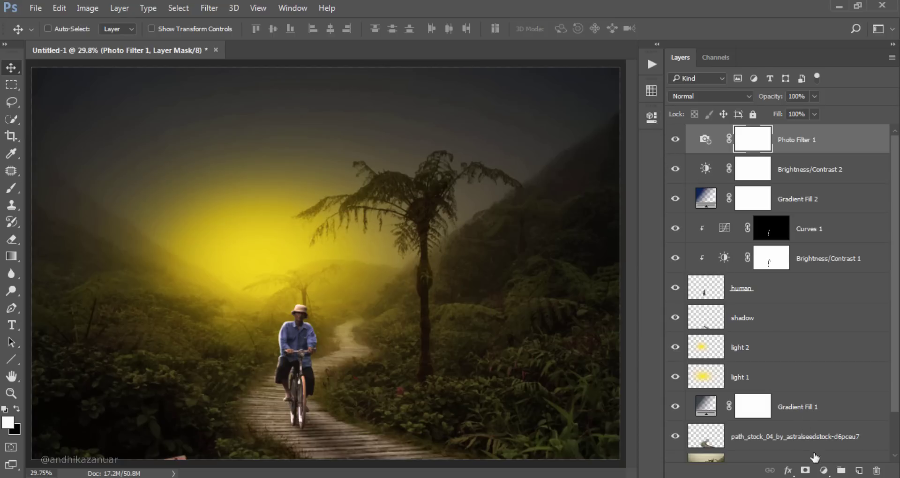
# Add a Curves 2 adjustment layer lifting the Red channel midpoint from 144 to 159.
pyautogui.click(823, 470)
pyautogui.click(822, 261)
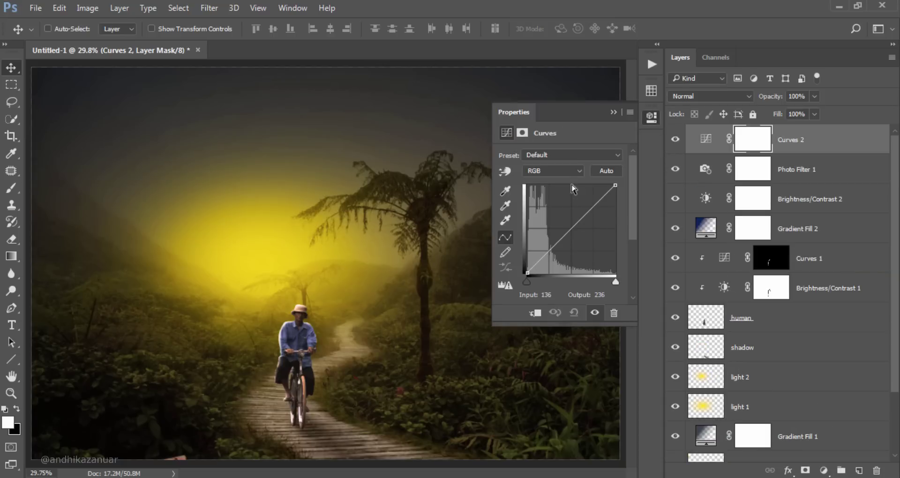
pyautogui.click(567, 173)
pyautogui.click(567, 183)
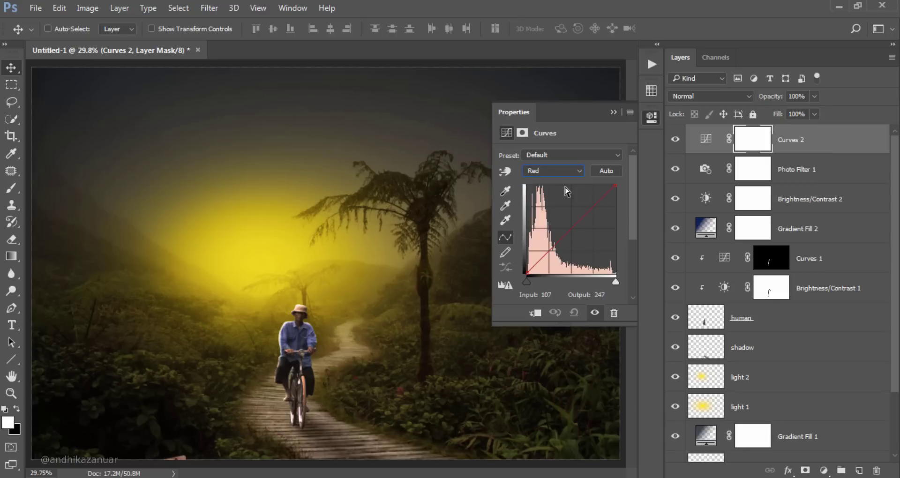
pyautogui.click(576, 223)
pyautogui.moveTo(576, 223); pyautogui.dragTo(577, 216)
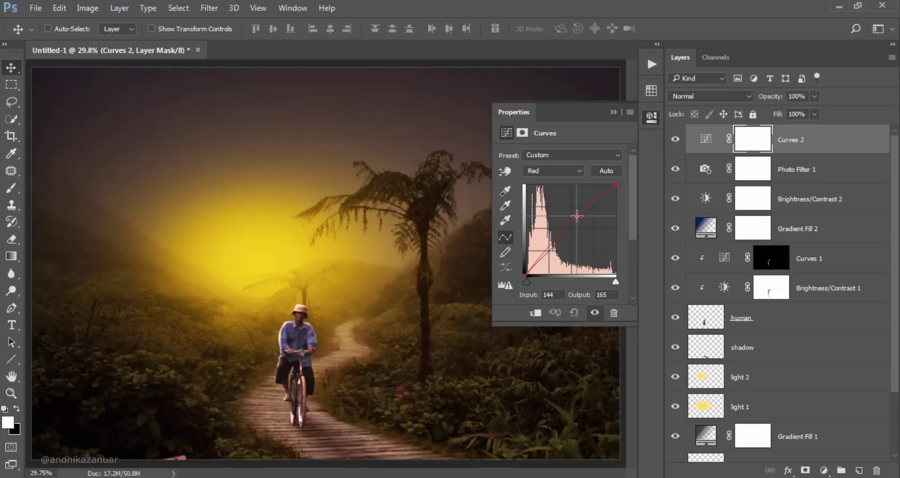
pyautogui.moveTo(577, 216); pyautogui.dragTo(577, 218)
pyautogui.click(653, 121)
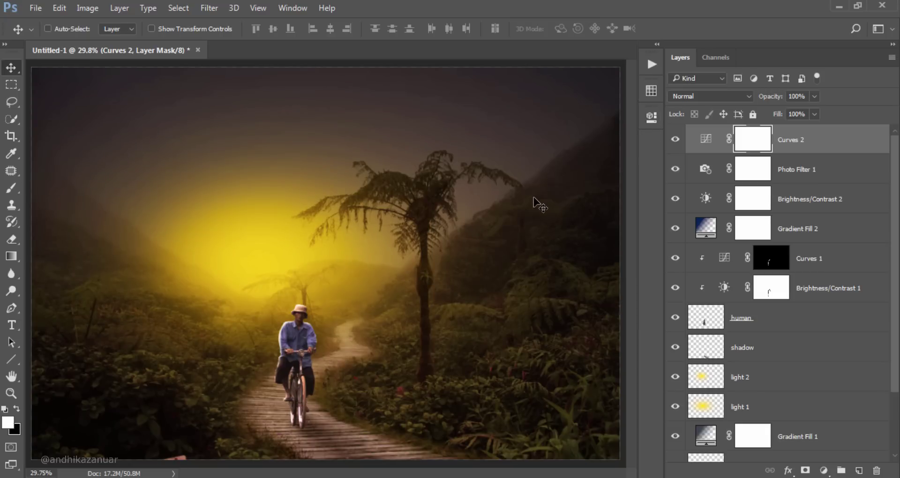